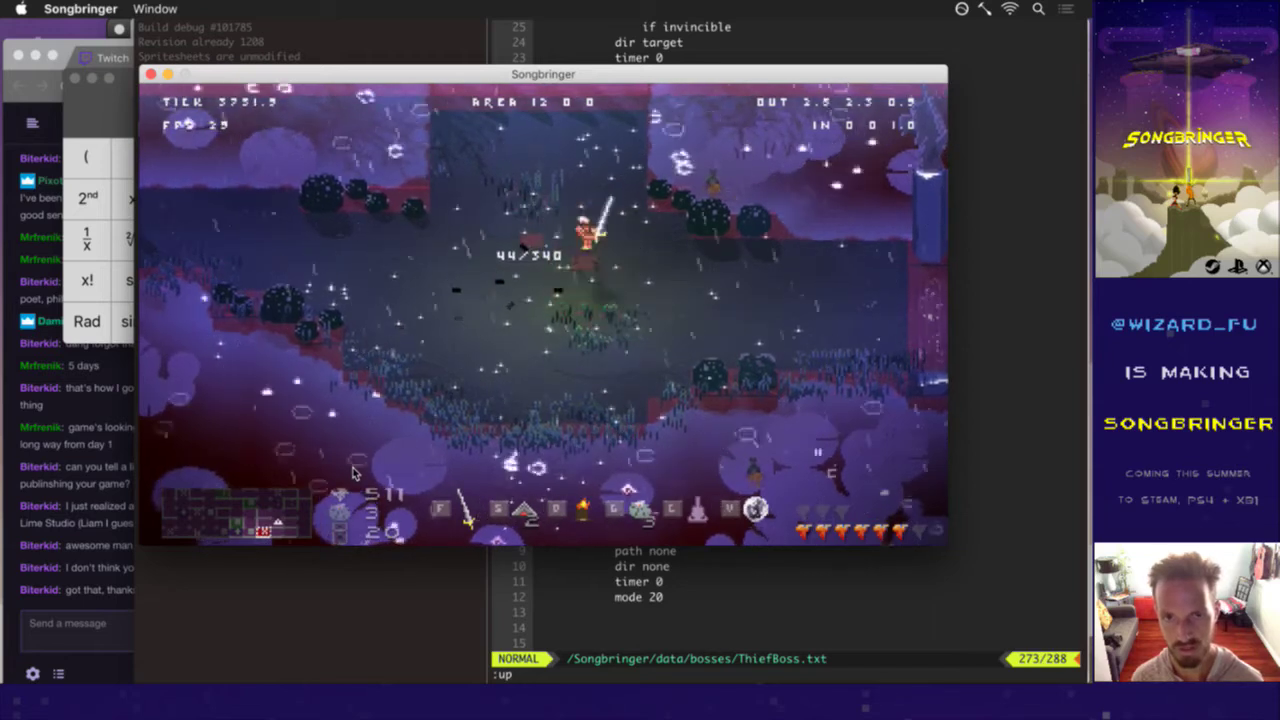
# Quit the running game, switch to Chrome and read the duplicate attack phase note on the Trello card "Fix # 396: refine Kusanagi".
pyautogui.press('Escape')
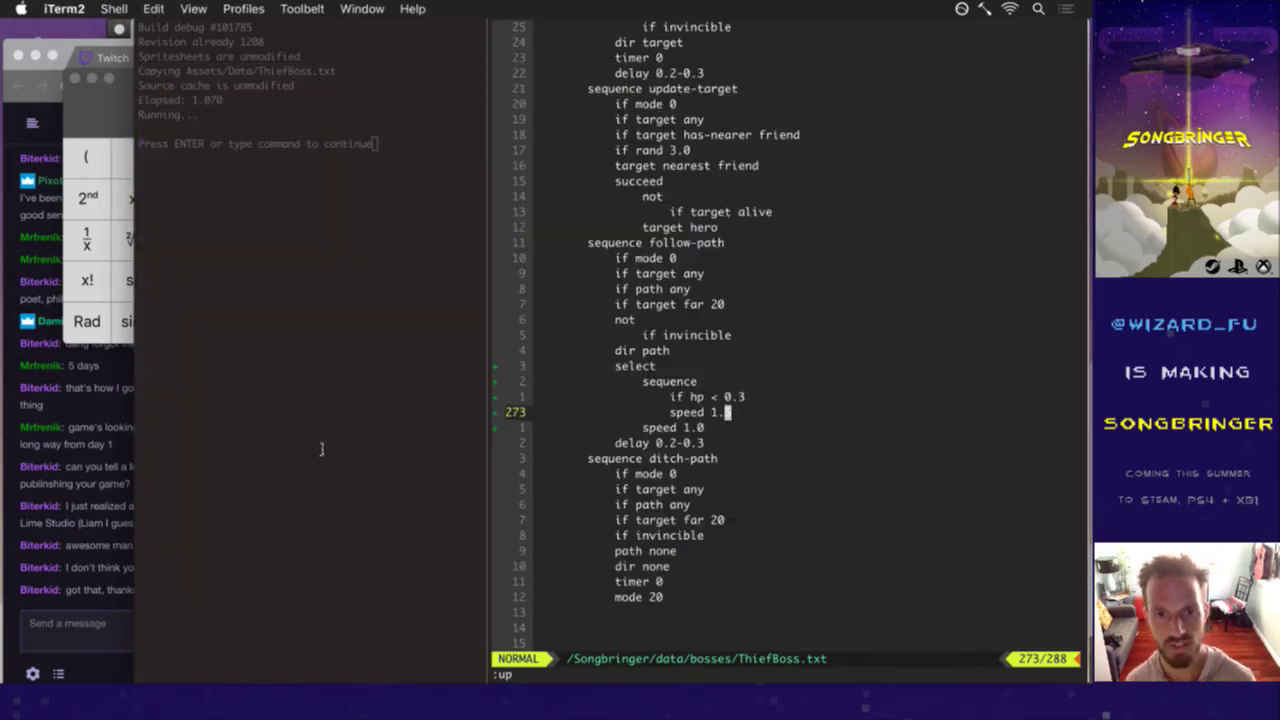
pyautogui.press('super+Tab')
pyautogui.press('super+Tab')
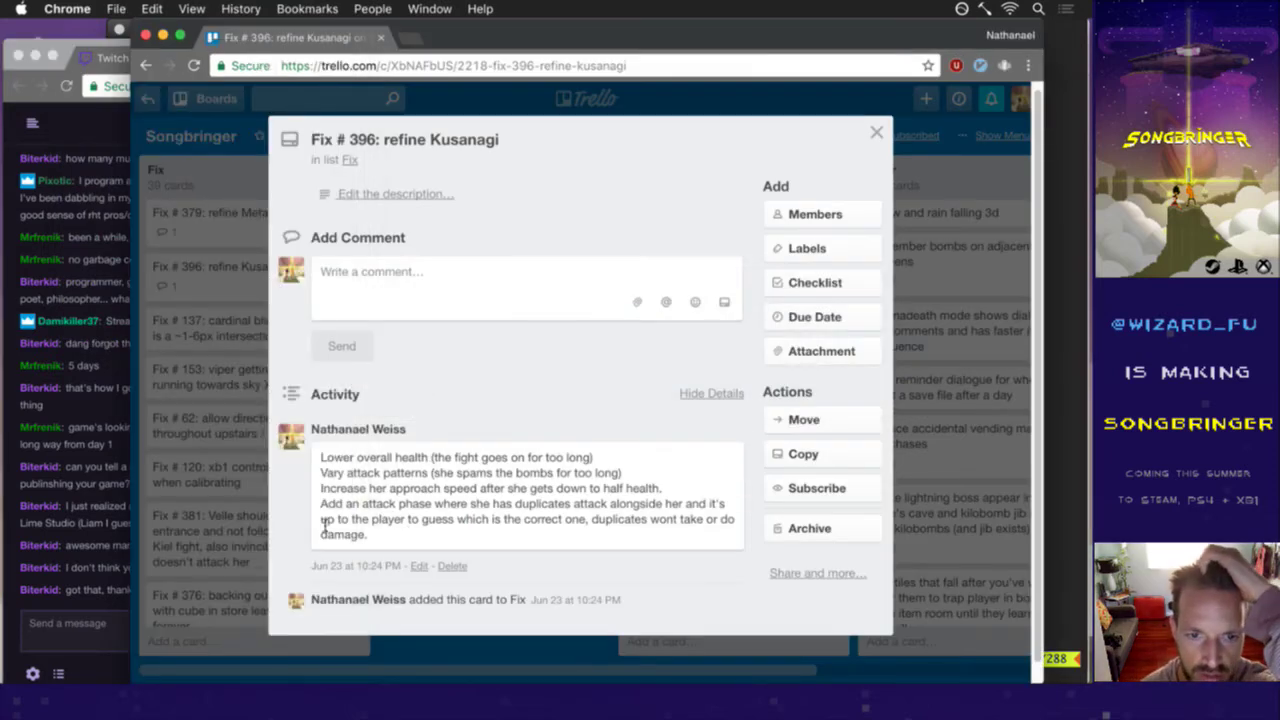
pyautogui.moveTo(321, 505); pyautogui.dragTo(372, 541)
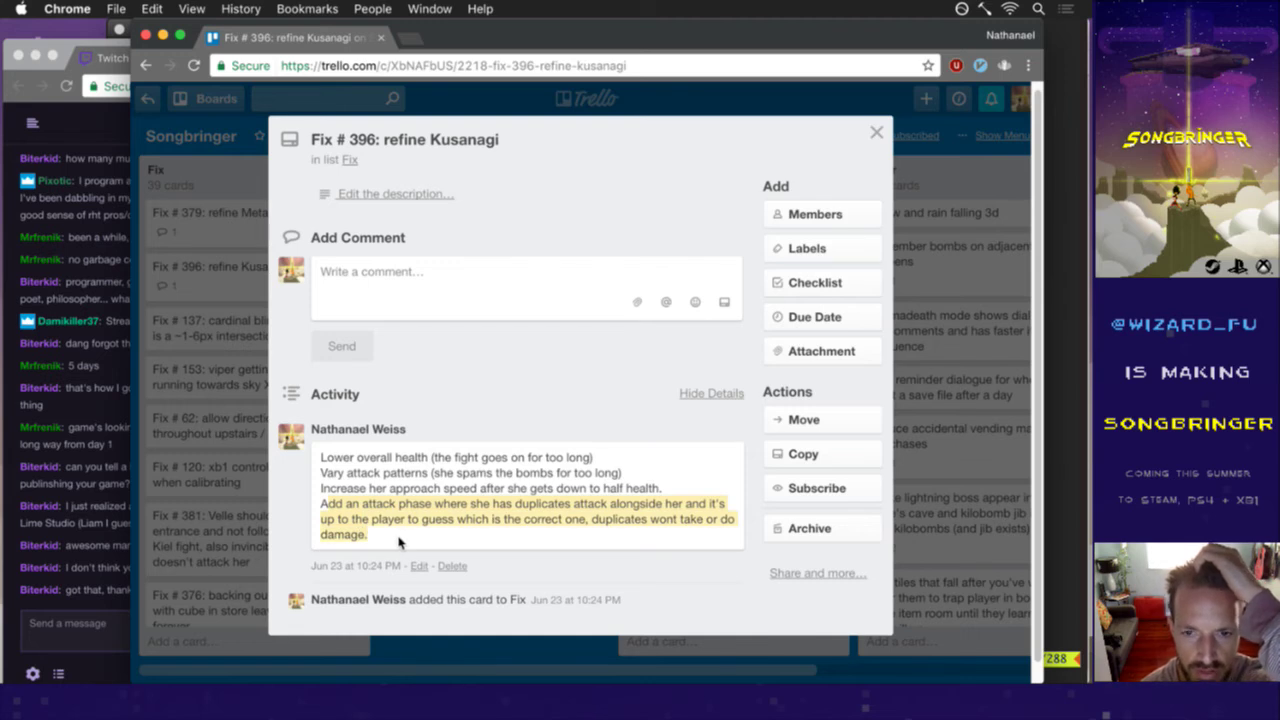
pyautogui.click(399, 540)
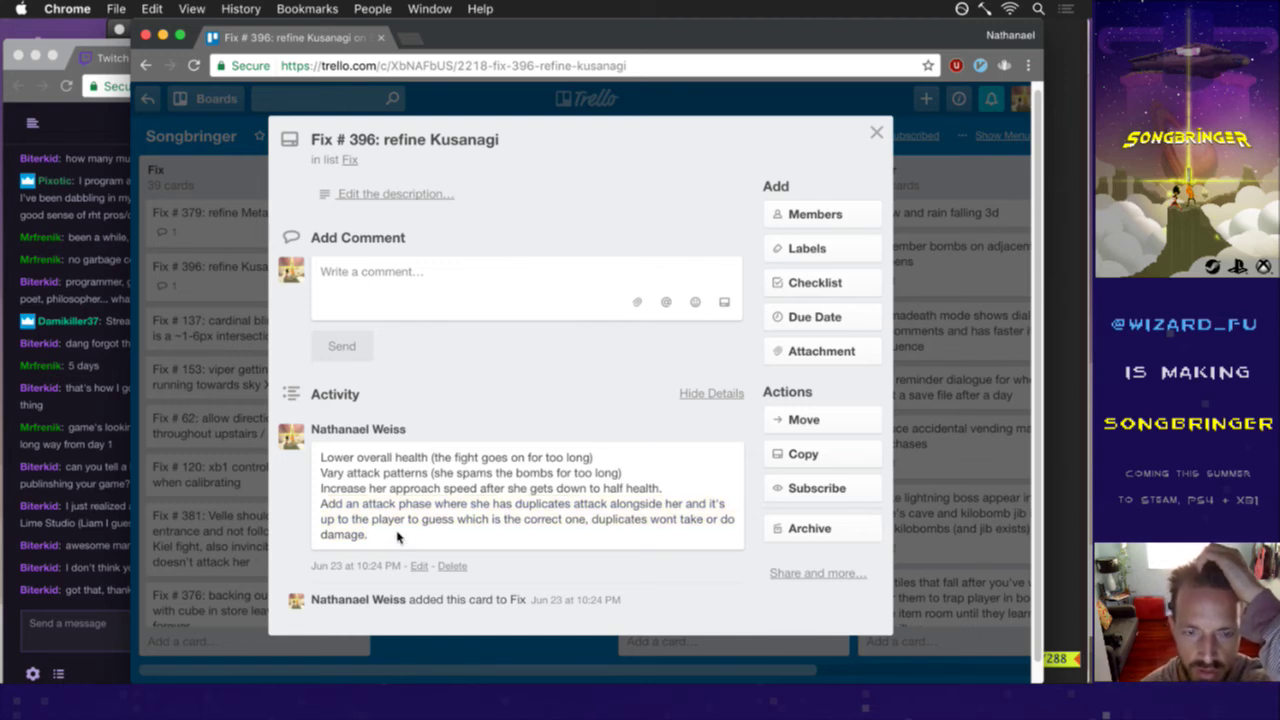
pyautogui.moveTo(321, 511); pyautogui.dragTo(380, 521)
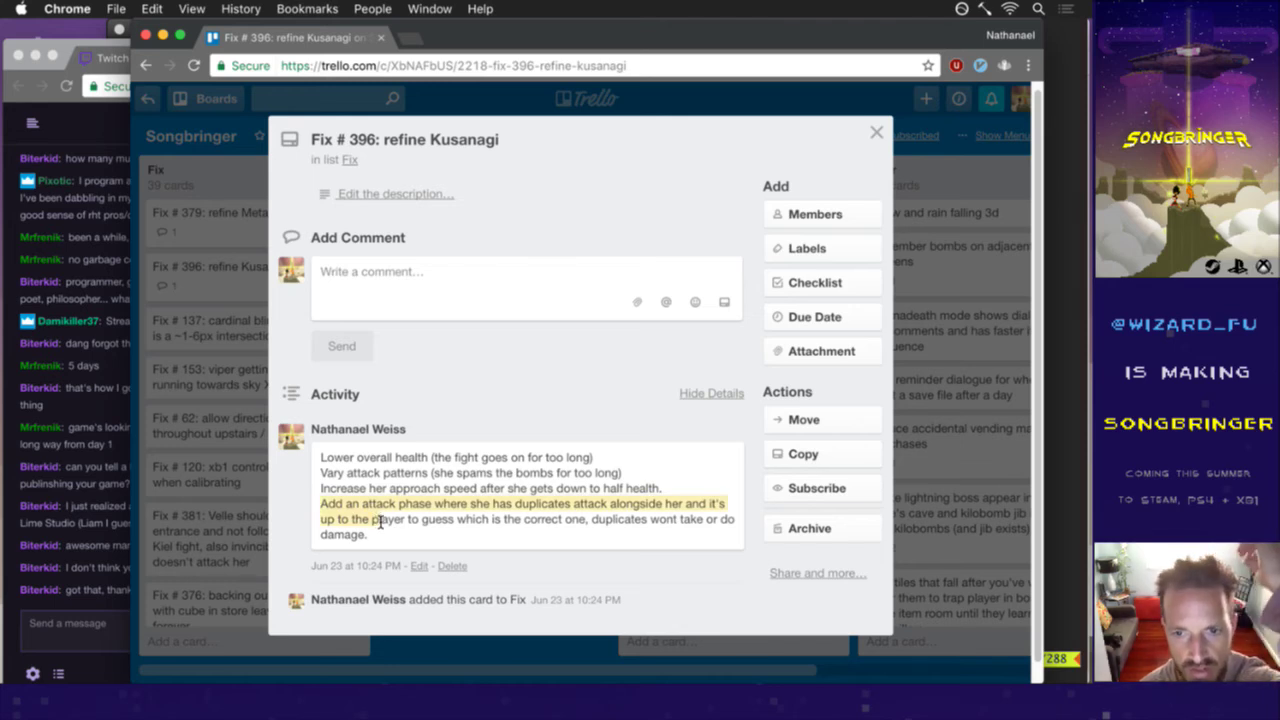
pyautogui.moveTo(380, 521); pyautogui.dragTo(390, 514)
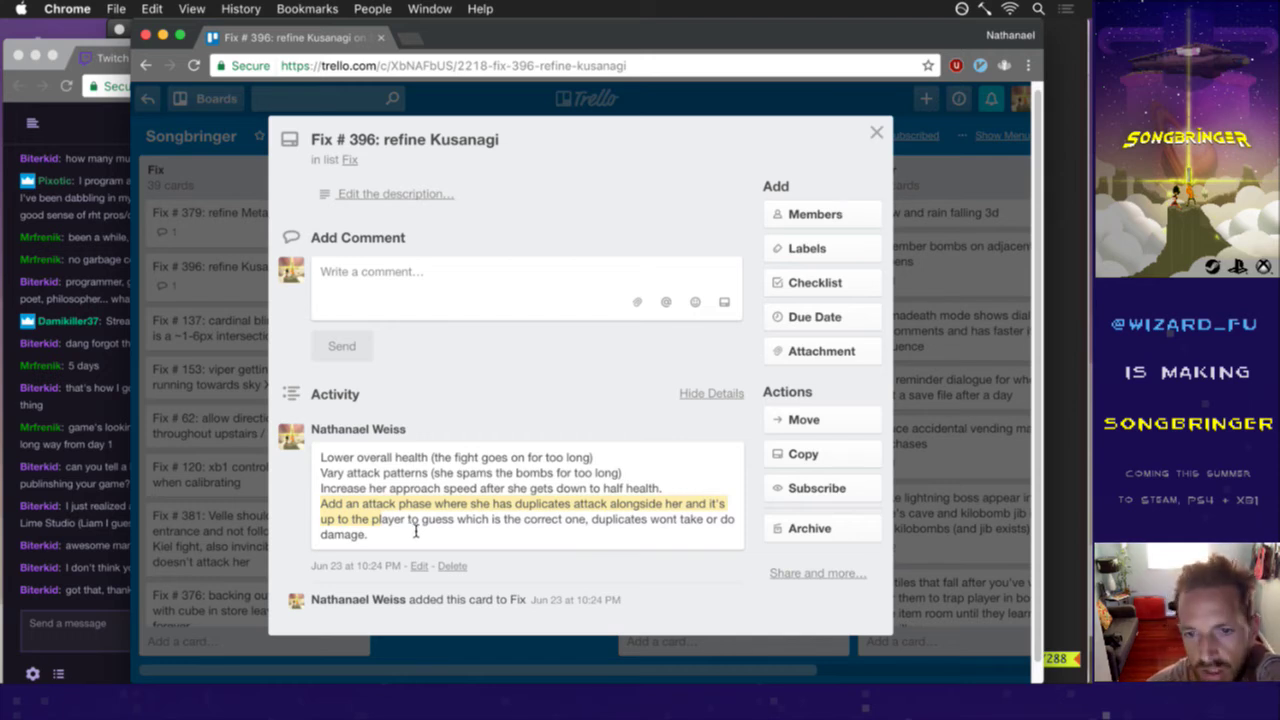
pyautogui.click(491, 512)
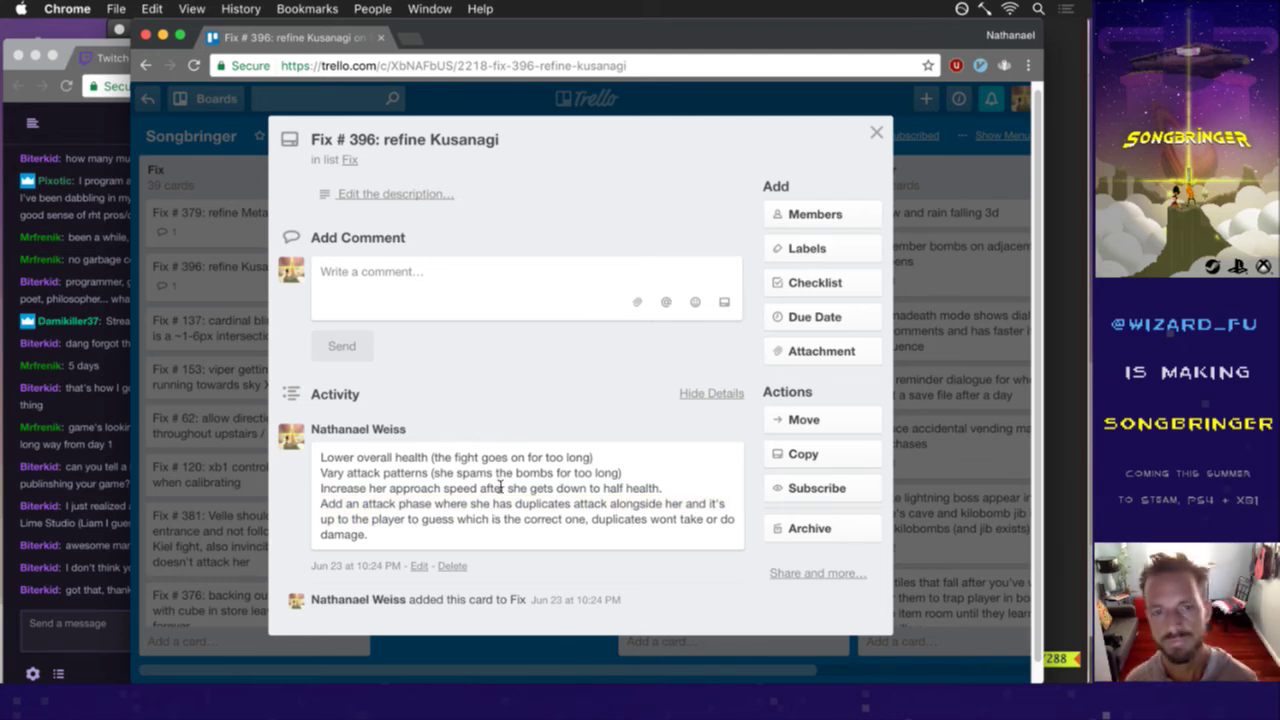
# Switch to Photoshop, start opening a file and browse to the sprites folder in an enlarged file dialog.
pyautogui.press('super+Tab')
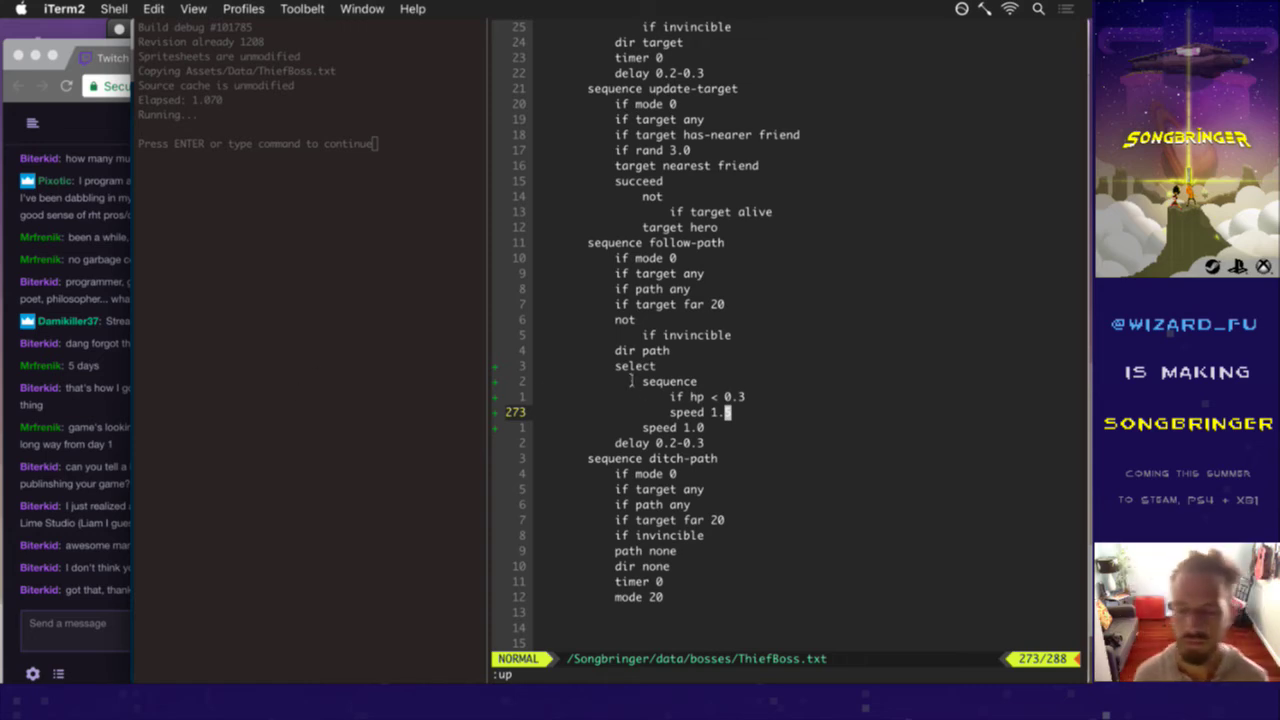
pyautogui.press('super+Tab')
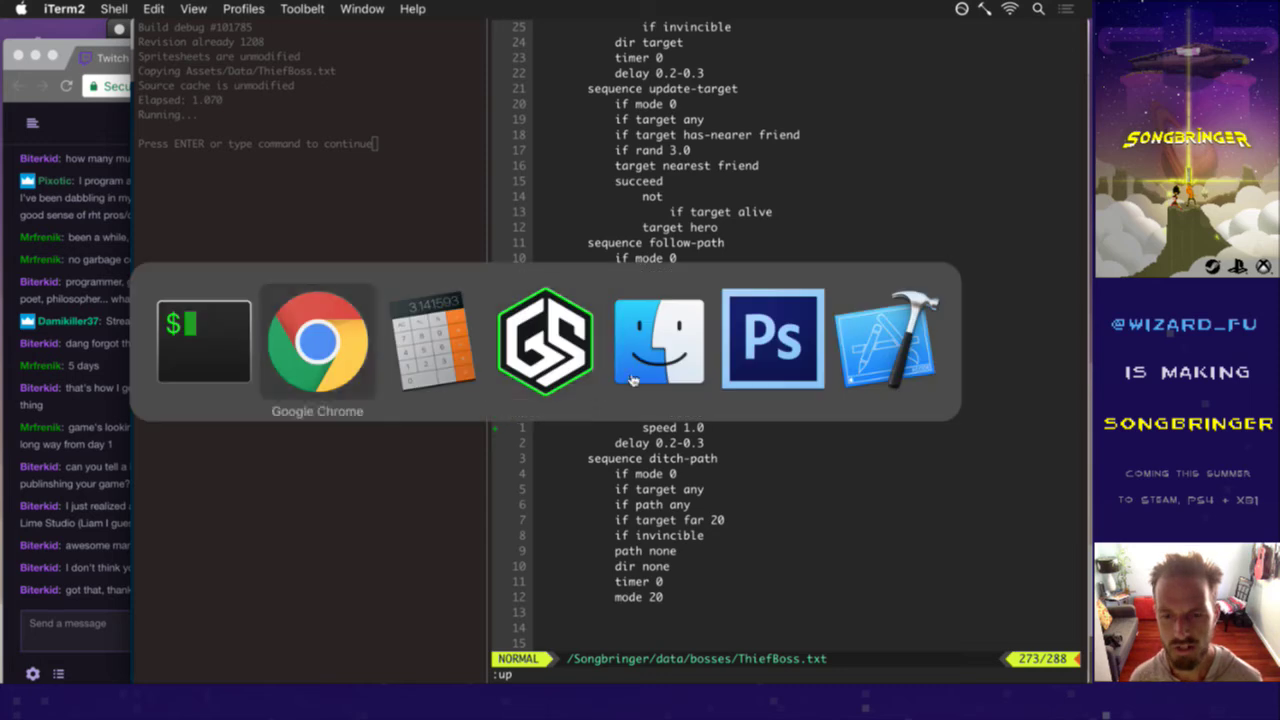
pyautogui.click(772, 338)
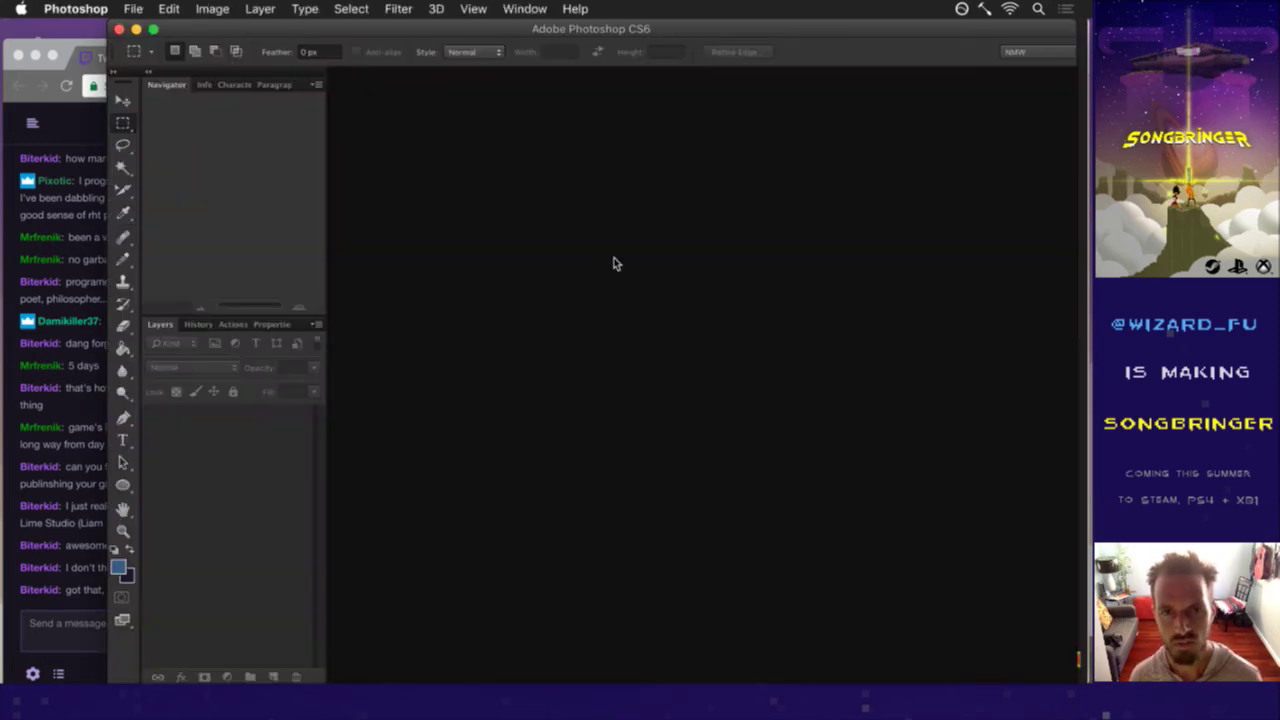
pyautogui.click(130, 8)
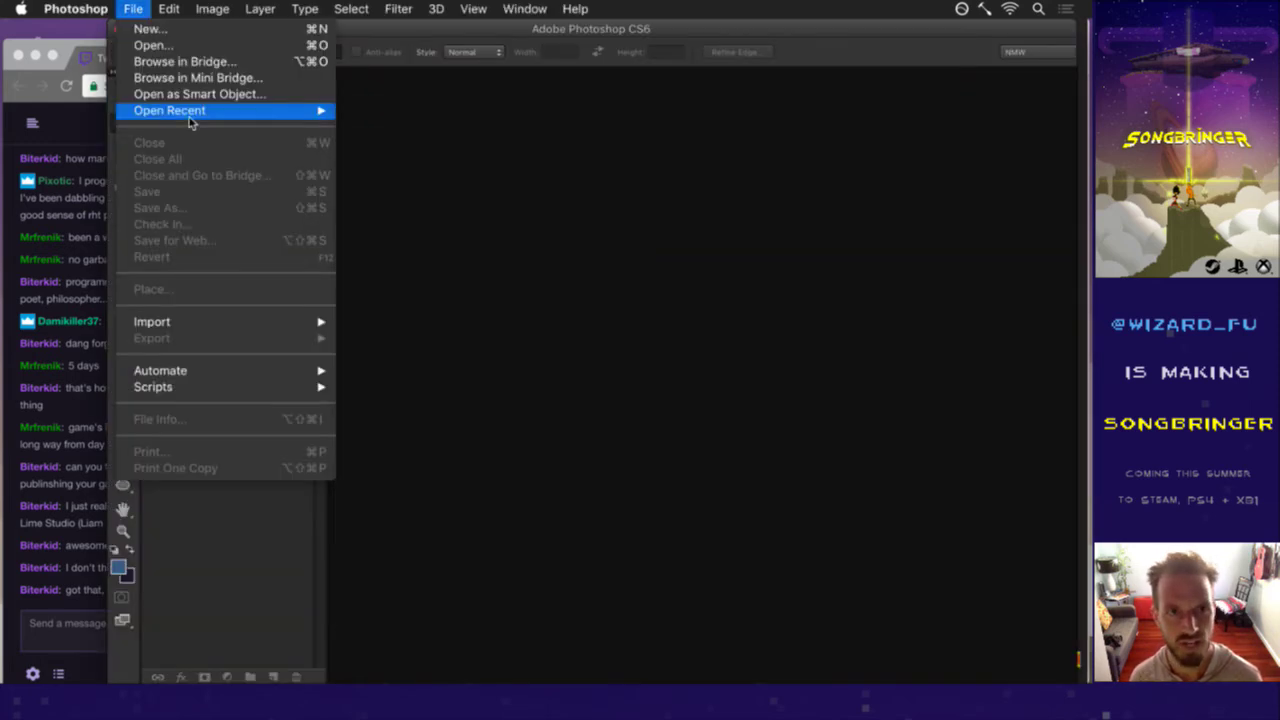
pyautogui.moveTo(190, 112)
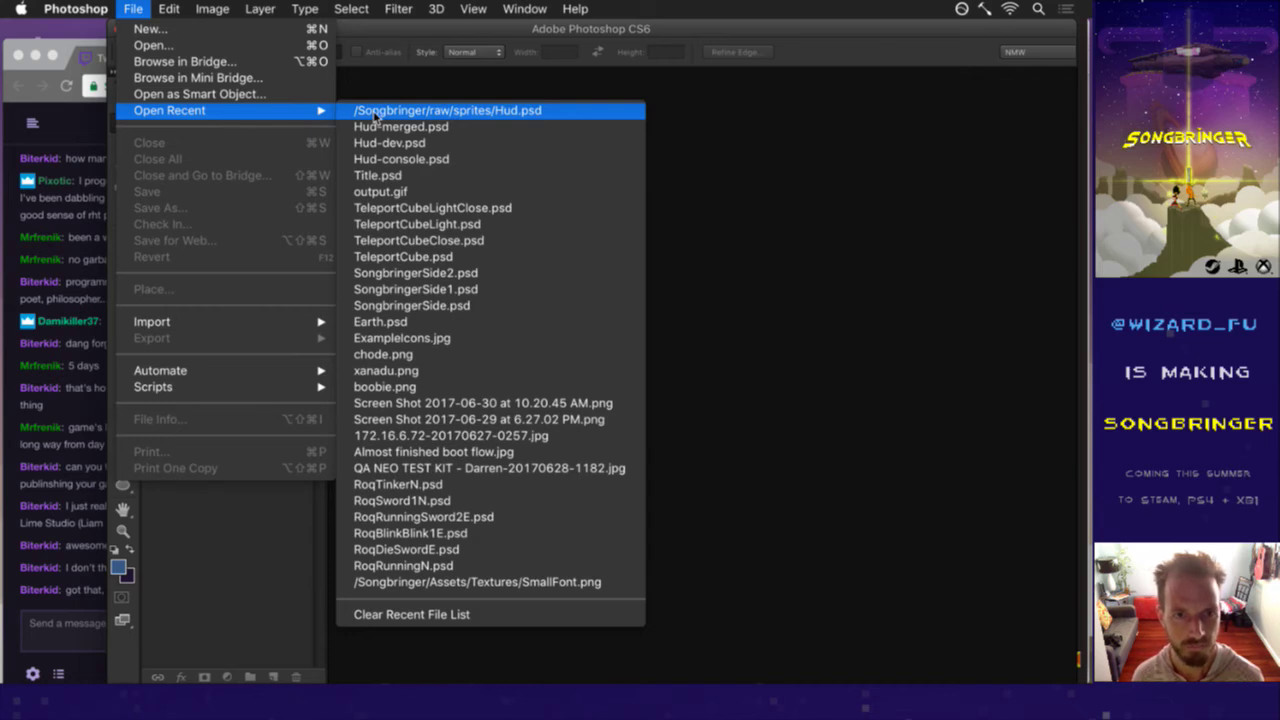
pyautogui.click(212, 46)
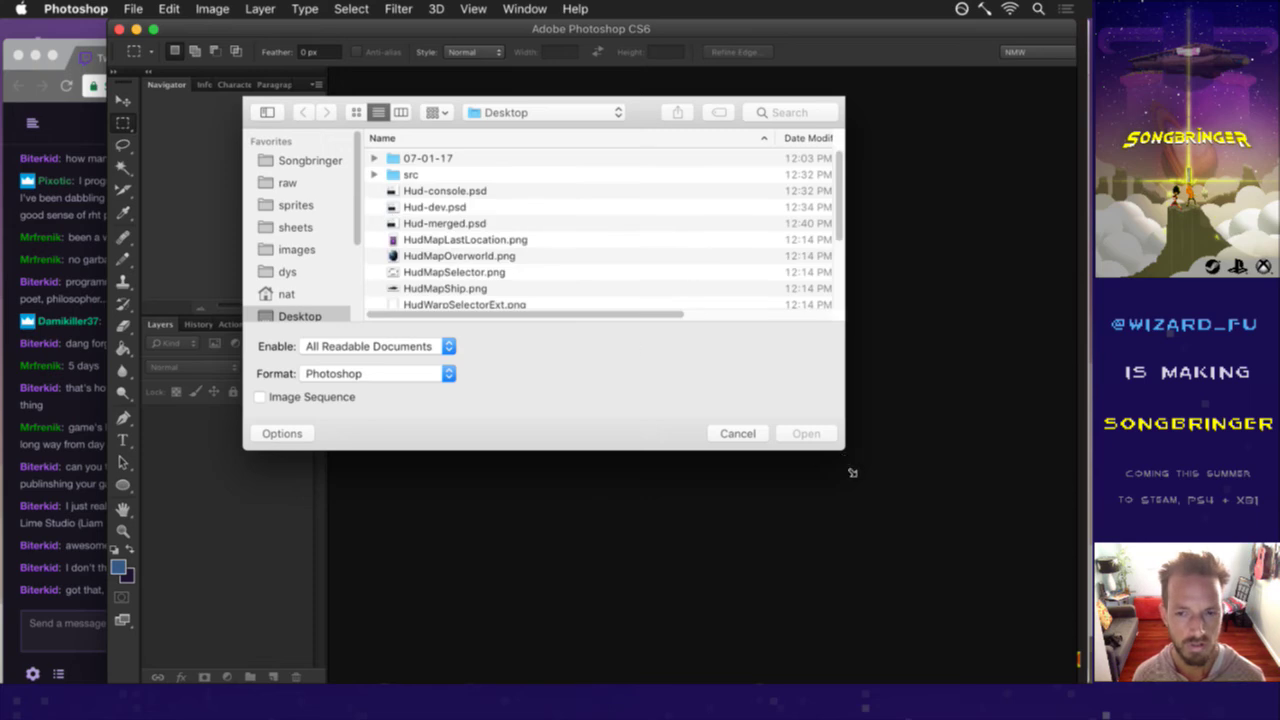
pyautogui.moveTo(852, 472); pyautogui.dragTo(960, 646)
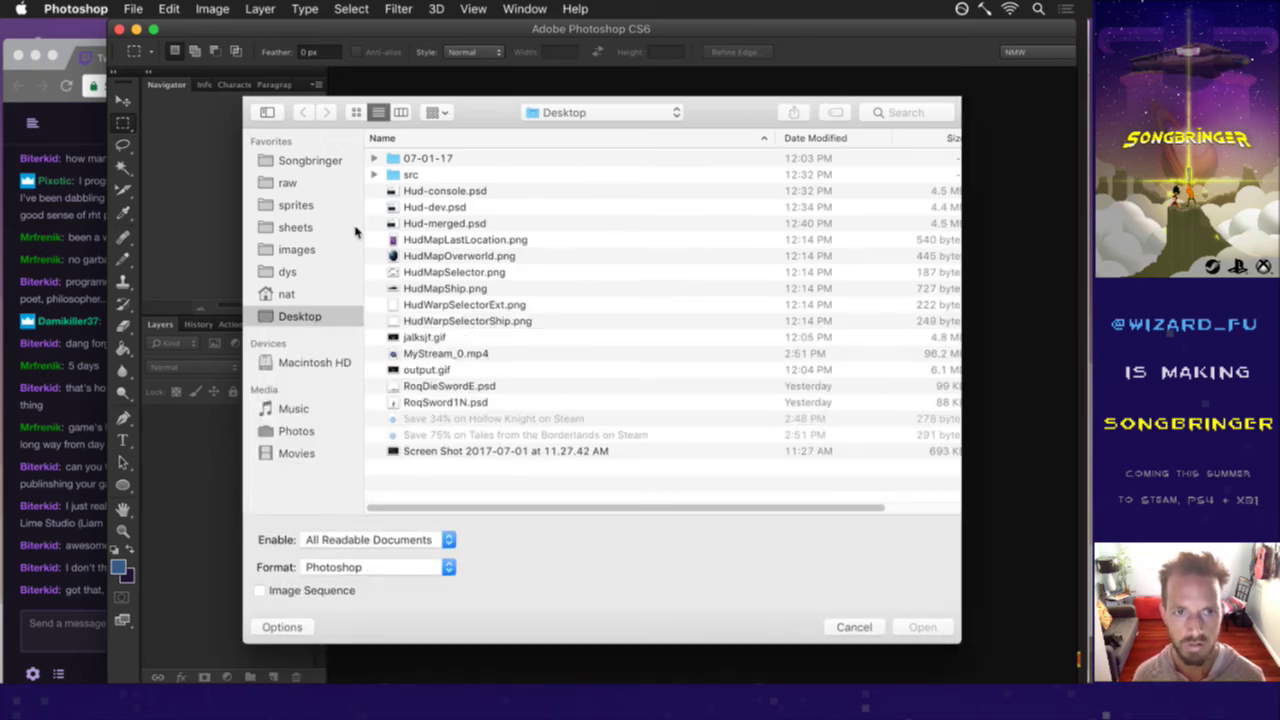
pyautogui.click(323, 206)
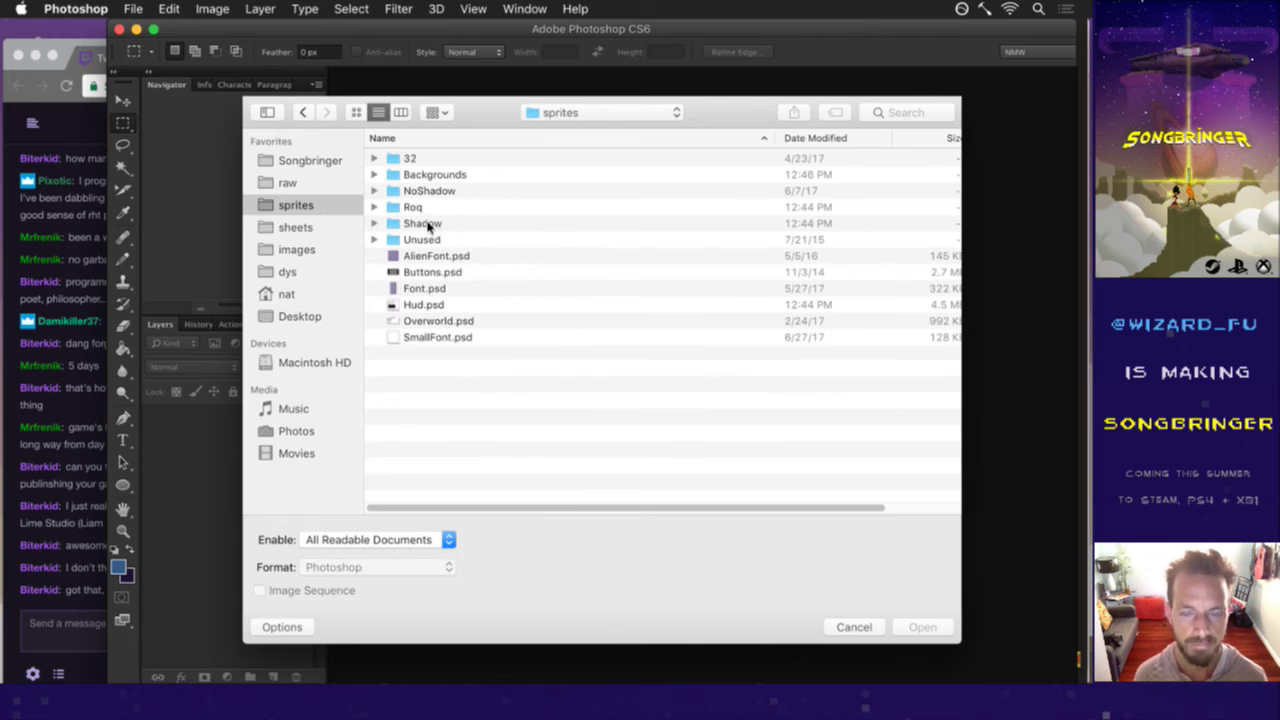
pyautogui.doubleClick(424, 223)
pyautogui.click(513, 272)
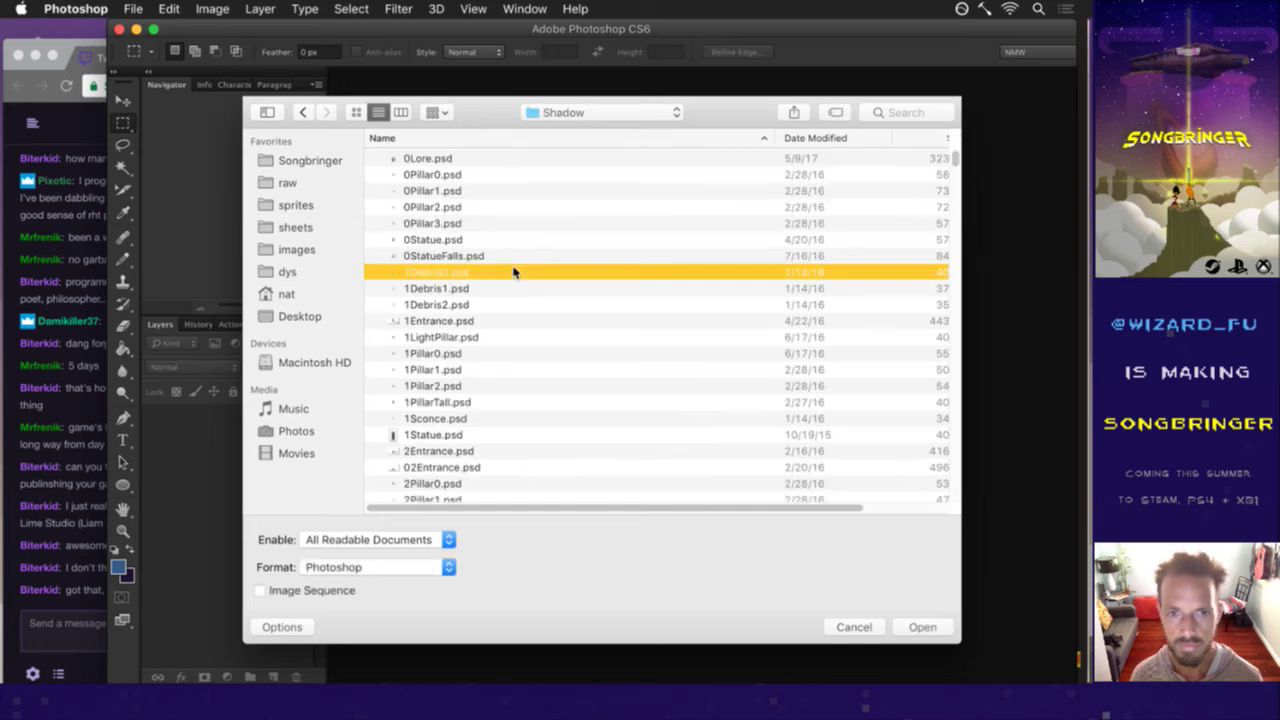
pyautogui.write('th')
pyautogui.scroll(-5, 523, 337)
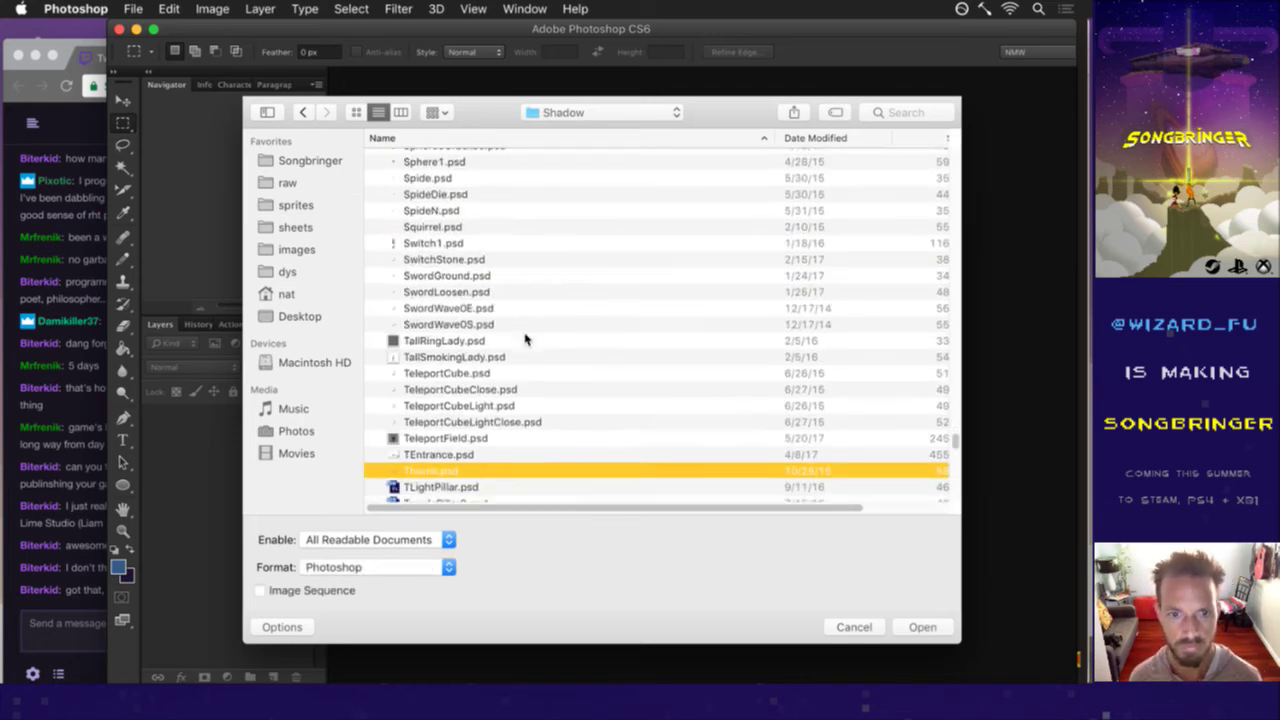
pyautogui.scroll(3, 524, 337)
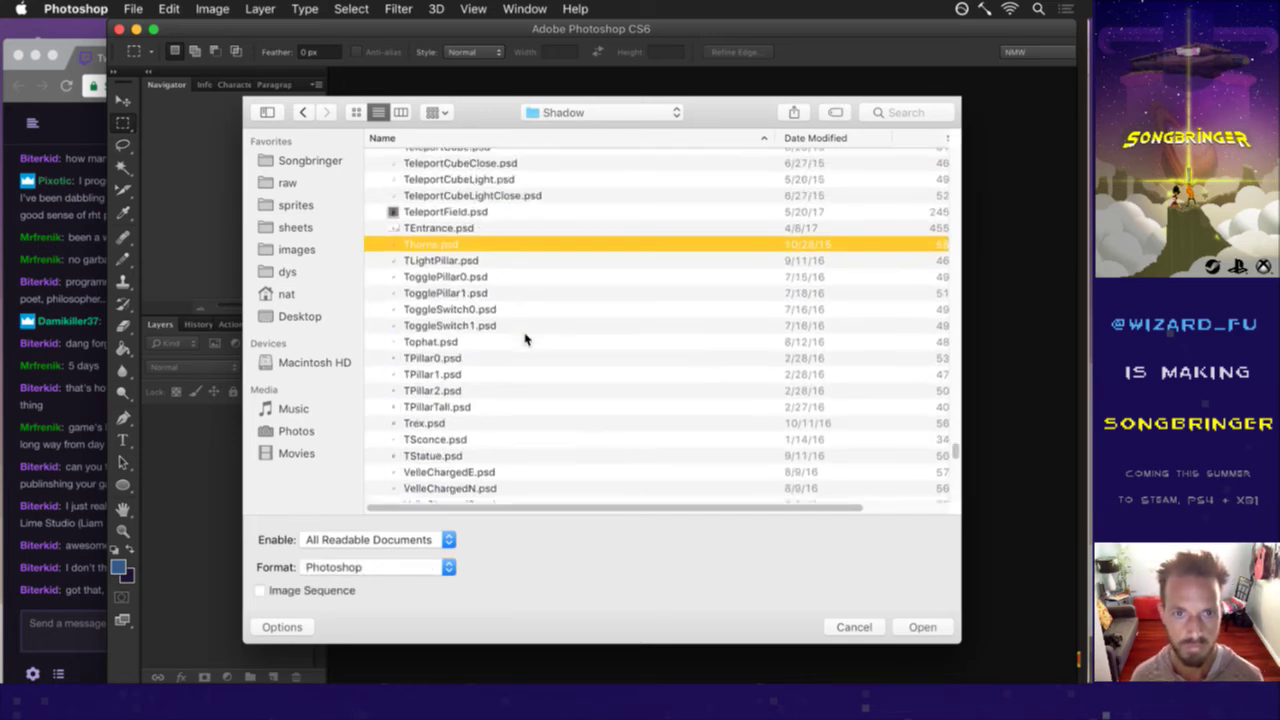
pyautogui.click(302, 112)
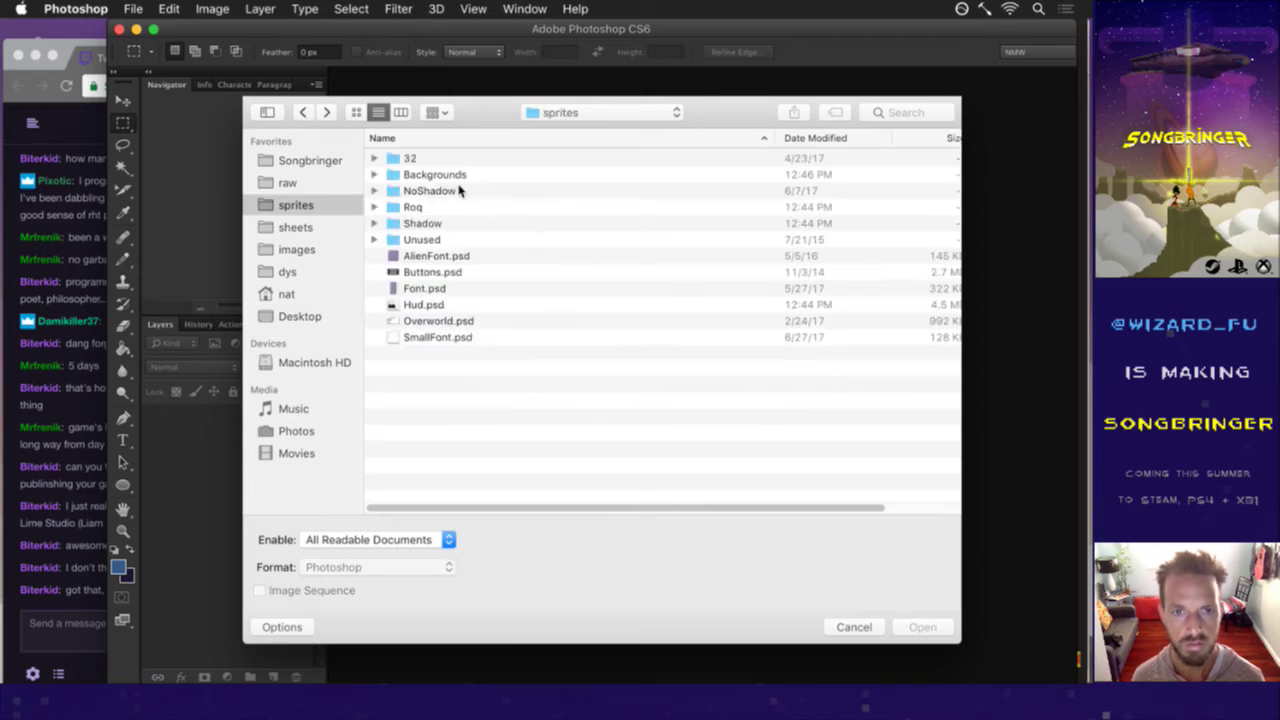
# Open all the Kusanagi sprite files in the Shadow folder, from KusanagiCloakE.psd through KusanagiVisibleE.psd.
pyautogui.doubleClick(443, 224)
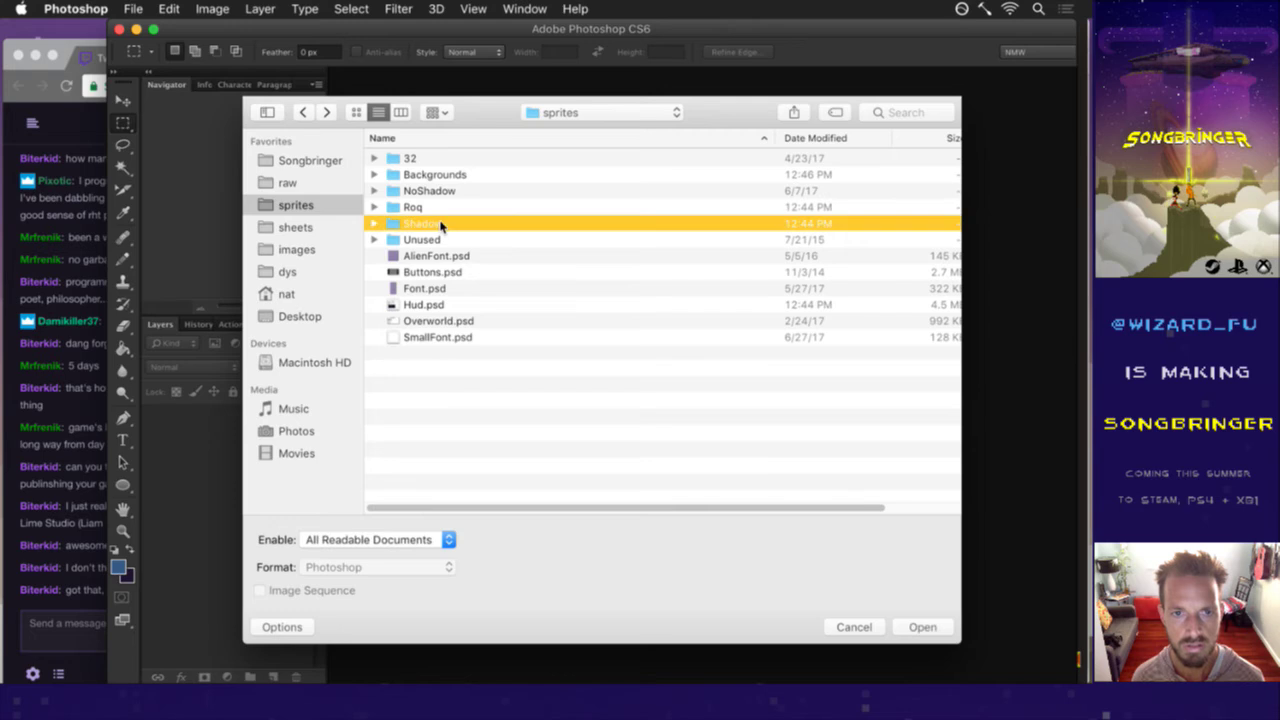
pyautogui.click(452, 242)
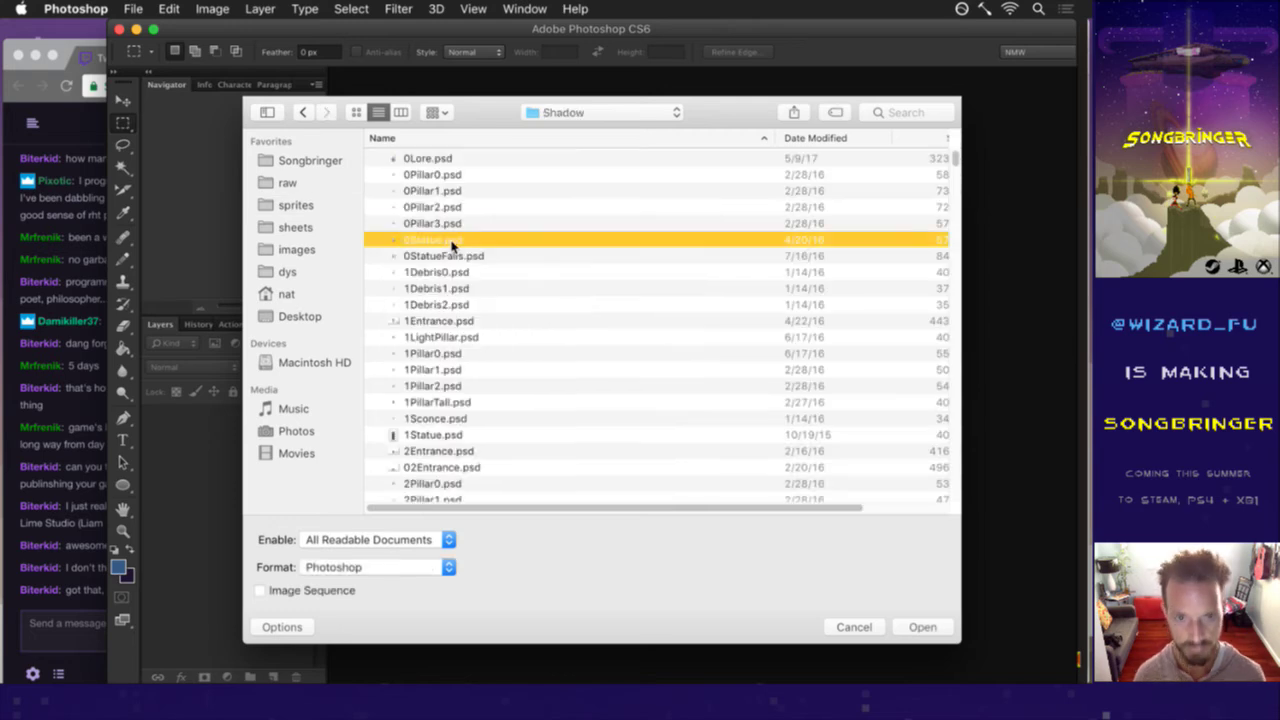
pyautogui.press('Down')
pyautogui.press('Down')
pyautogui.press('Down')
pyautogui.press('Down')
pyautogui.press('Down')
pyautogui.press('Down')
pyautogui.press('Down')
pyautogui.press('Down')
pyautogui.press('Down')
pyautogui.press('Down')
pyautogui.press('Down')
pyautogui.press('Down')
pyautogui.press('Down')
pyautogui.press('Down')
pyautogui.press('Down')
pyautogui.press('Down')
pyautogui.press('Down')
pyautogui.press('Down')
pyautogui.press('Down')
pyautogui.press('Down')
pyautogui.scroll(-3, 465, 263)
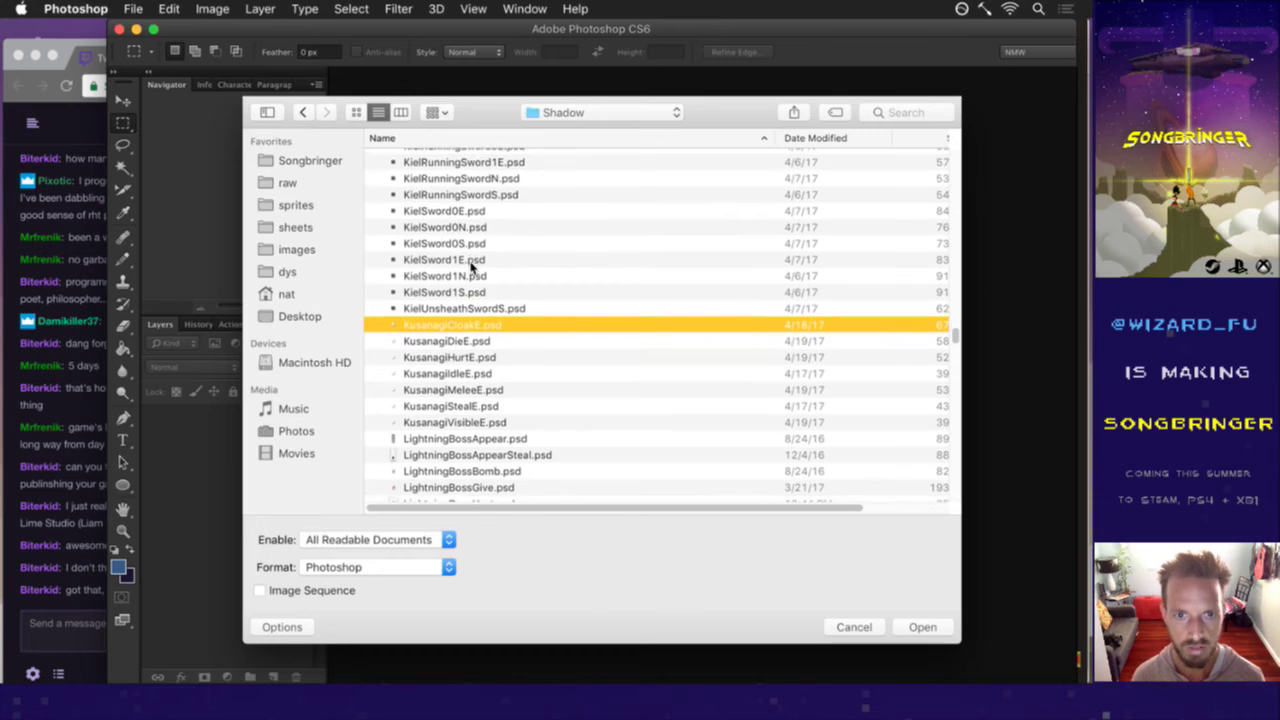
pyautogui.scroll(-1, 485, 400)
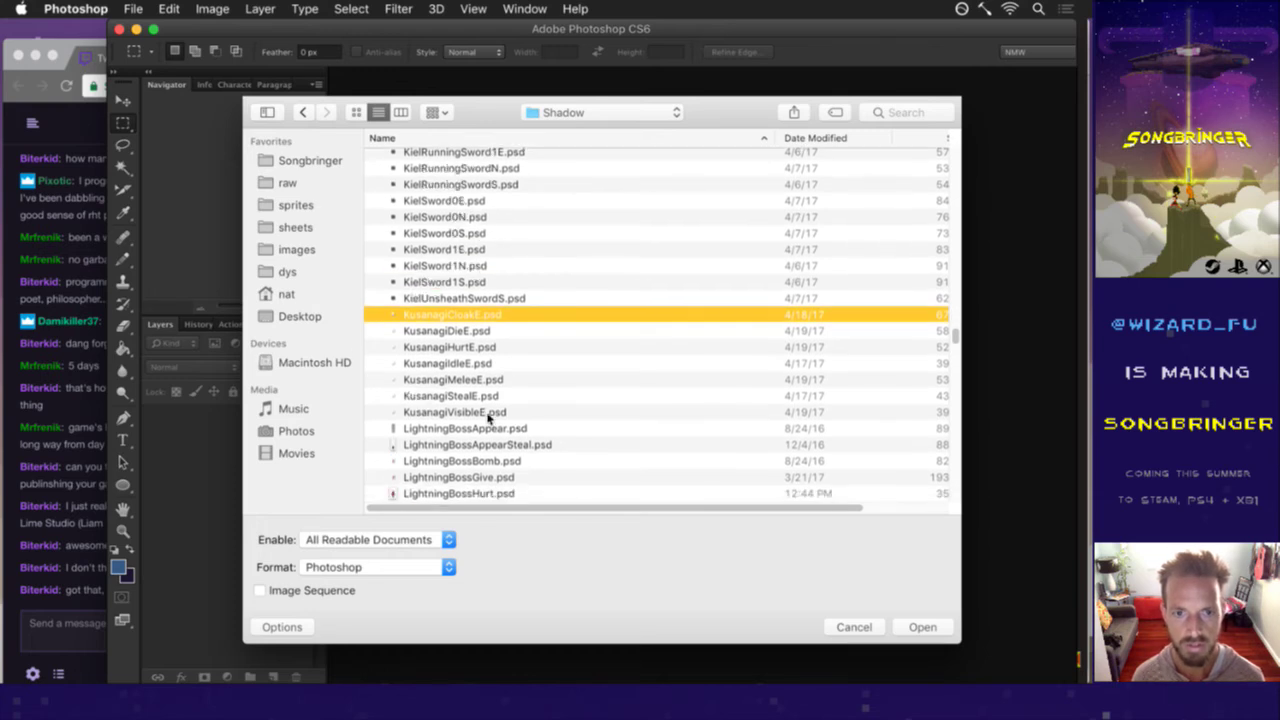
pyautogui.keyDown('shift'); pyautogui.click(489, 414); pyautogui.keyUp('shift')
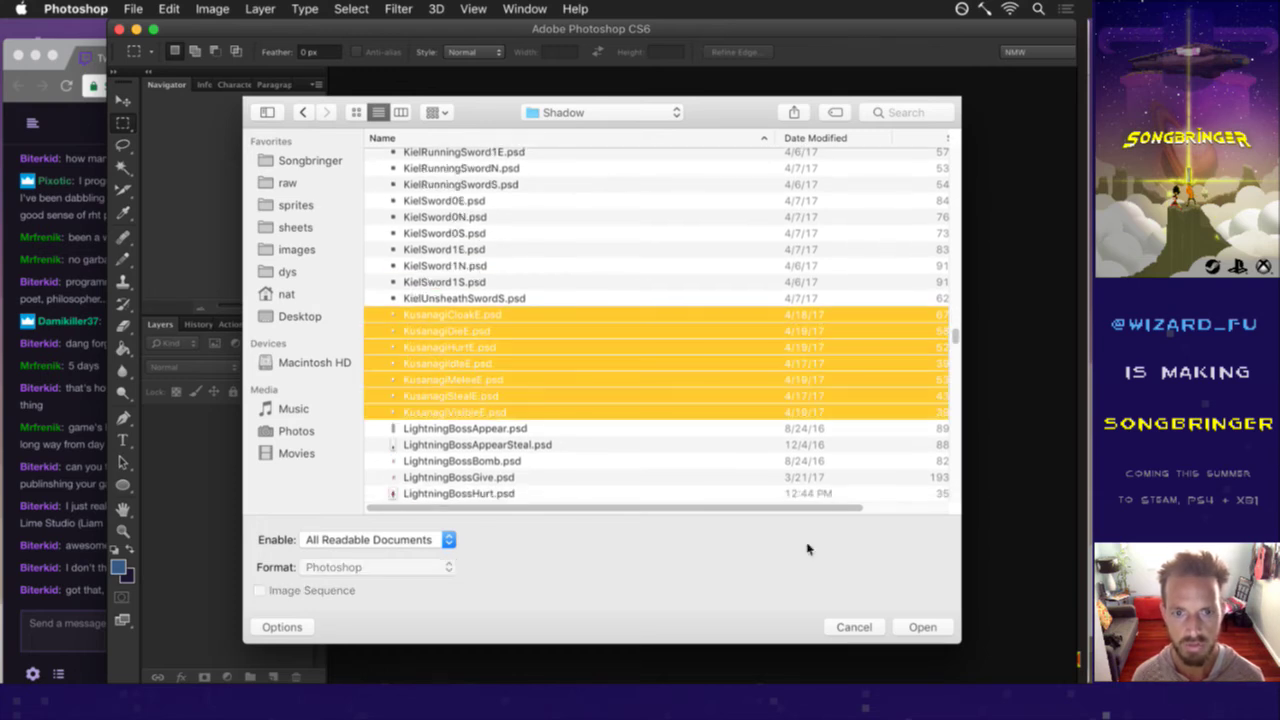
pyautogui.click(921, 627)
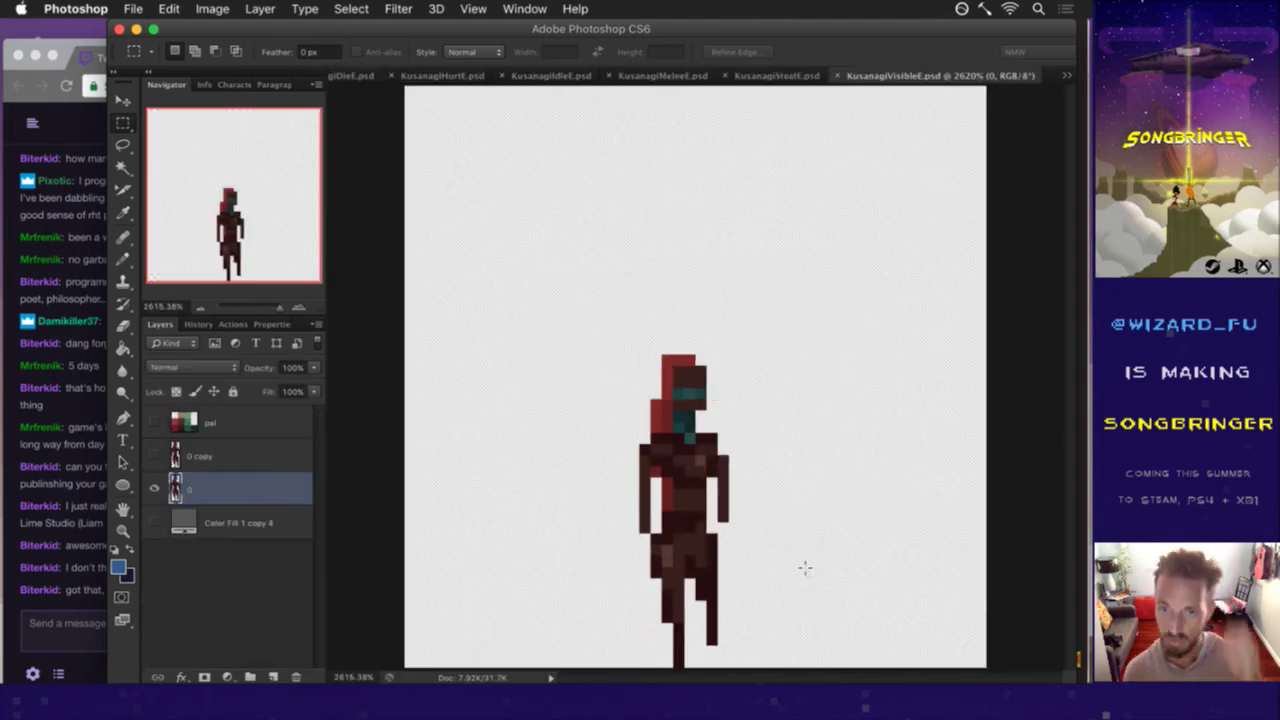
# Show the animation timeline and bring up KusanagiMeleeE.psd with its whole canvas in view.
pyautogui.press('F12')
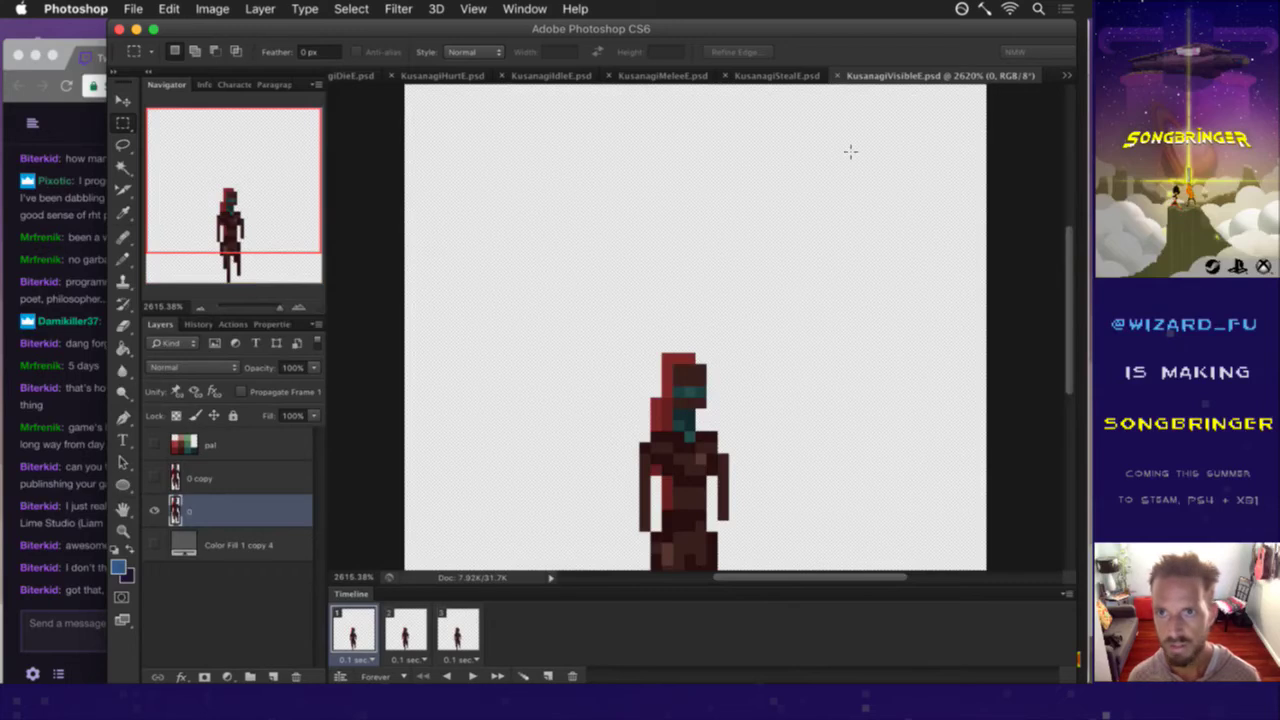
pyautogui.click(1065, 76)
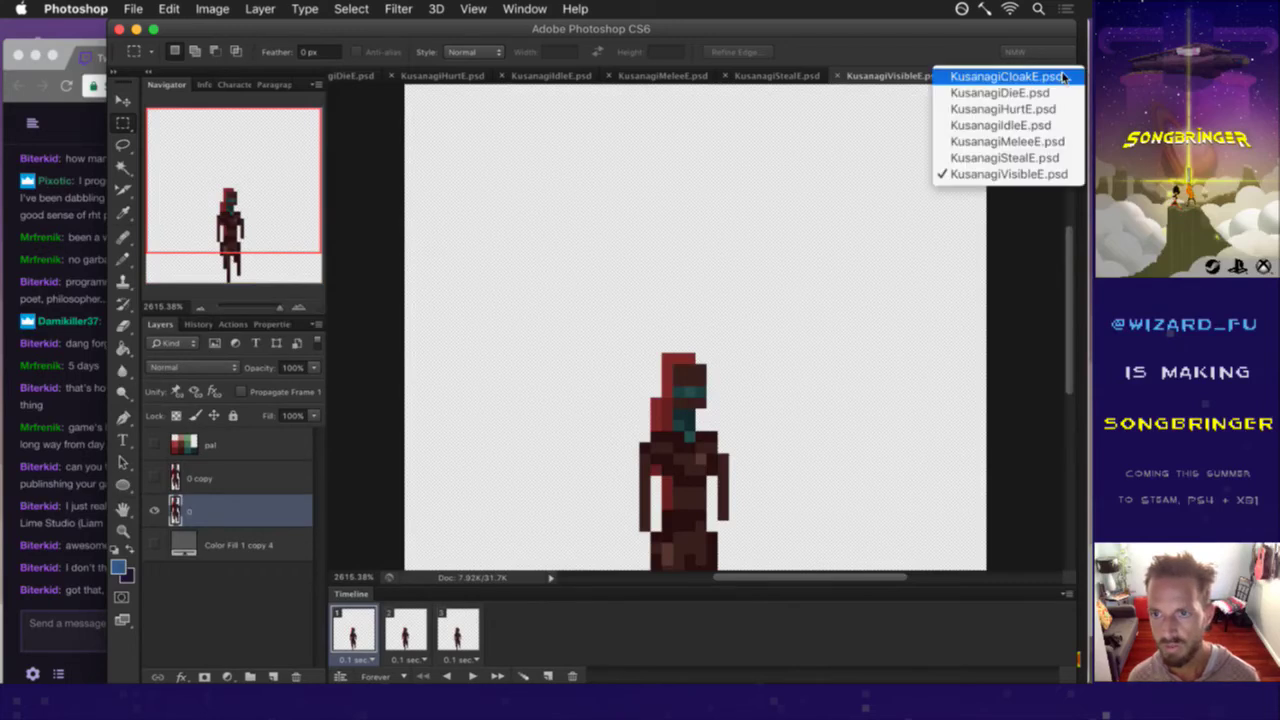
pyautogui.click(1015, 141)
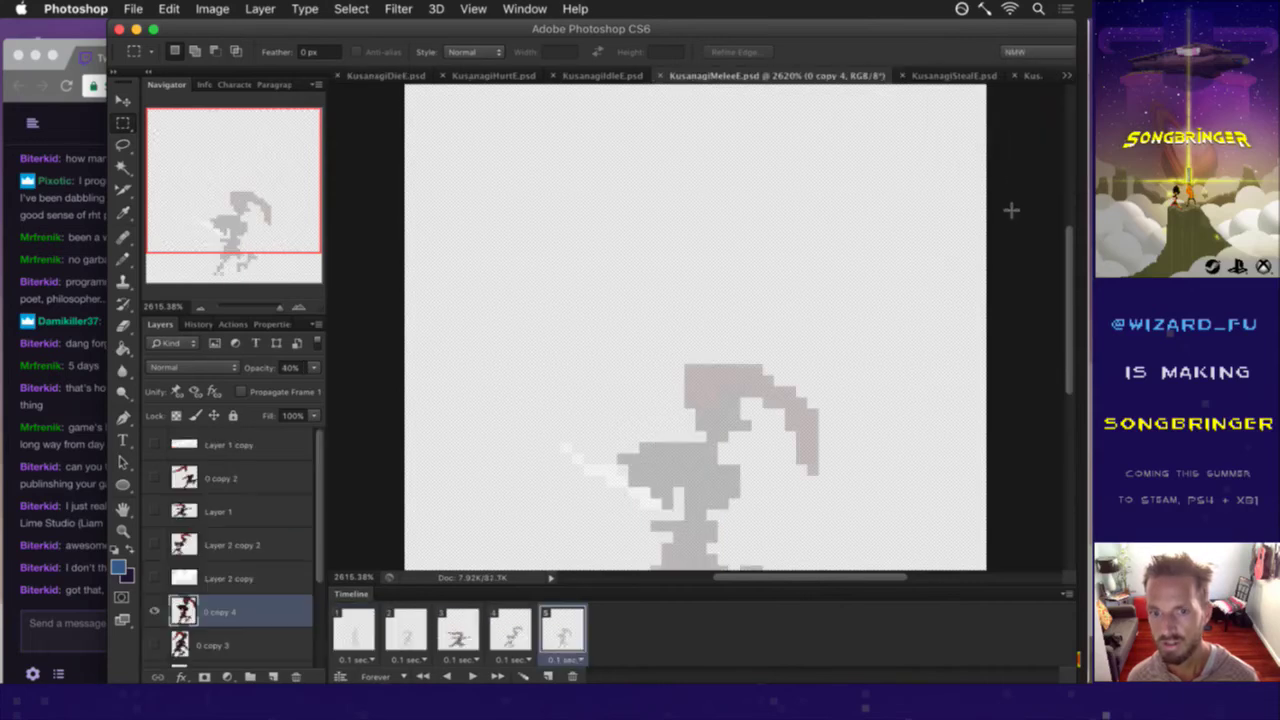
pyautogui.moveTo(779, 386); pyautogui.dragTo(741, 400)
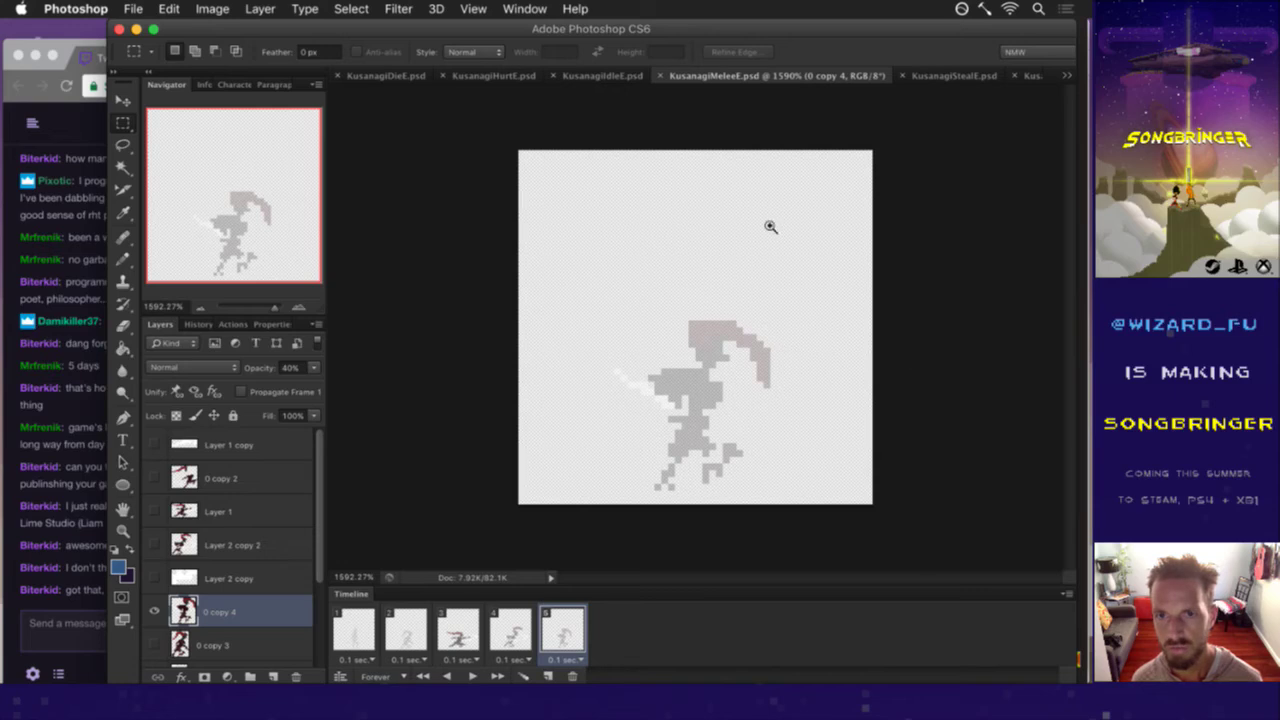
pyautogui.scroll(-2, 729, 223)
pyautogui.scroll(1, 707, 200)
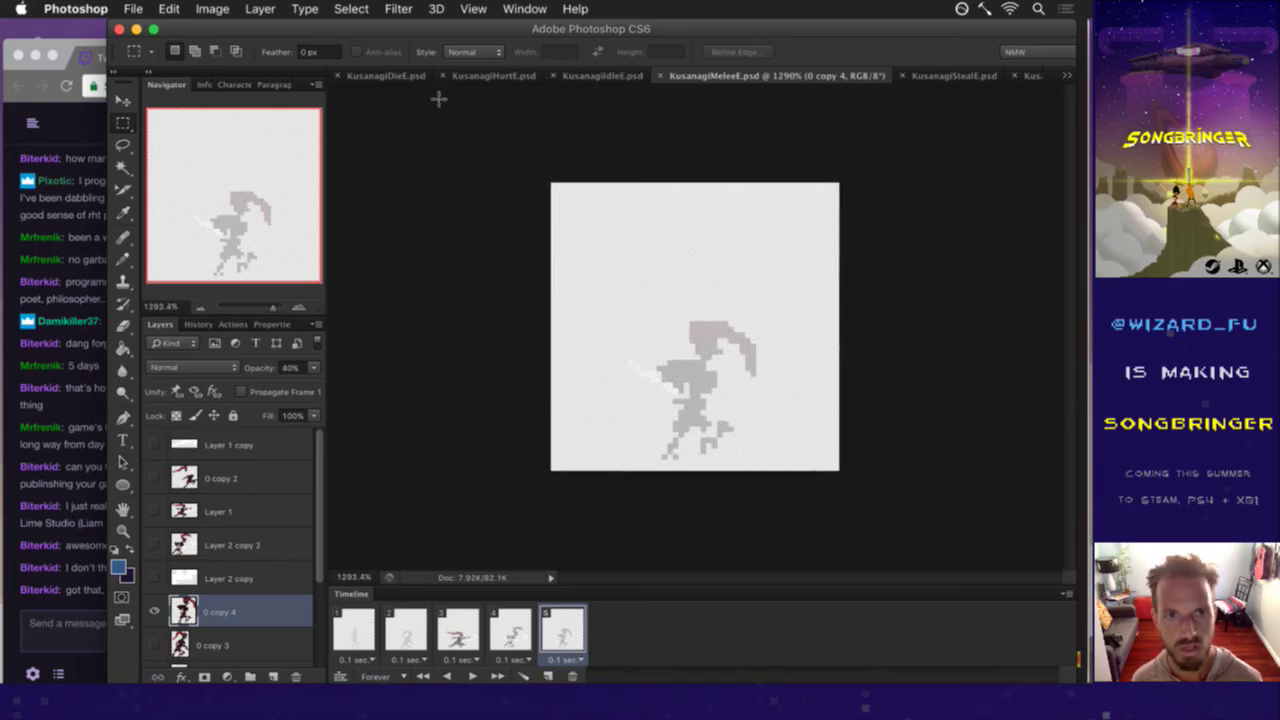
# Check the canvas size of KusanagiDieE.psd without changing it.
pyautogui.click(386, 76)
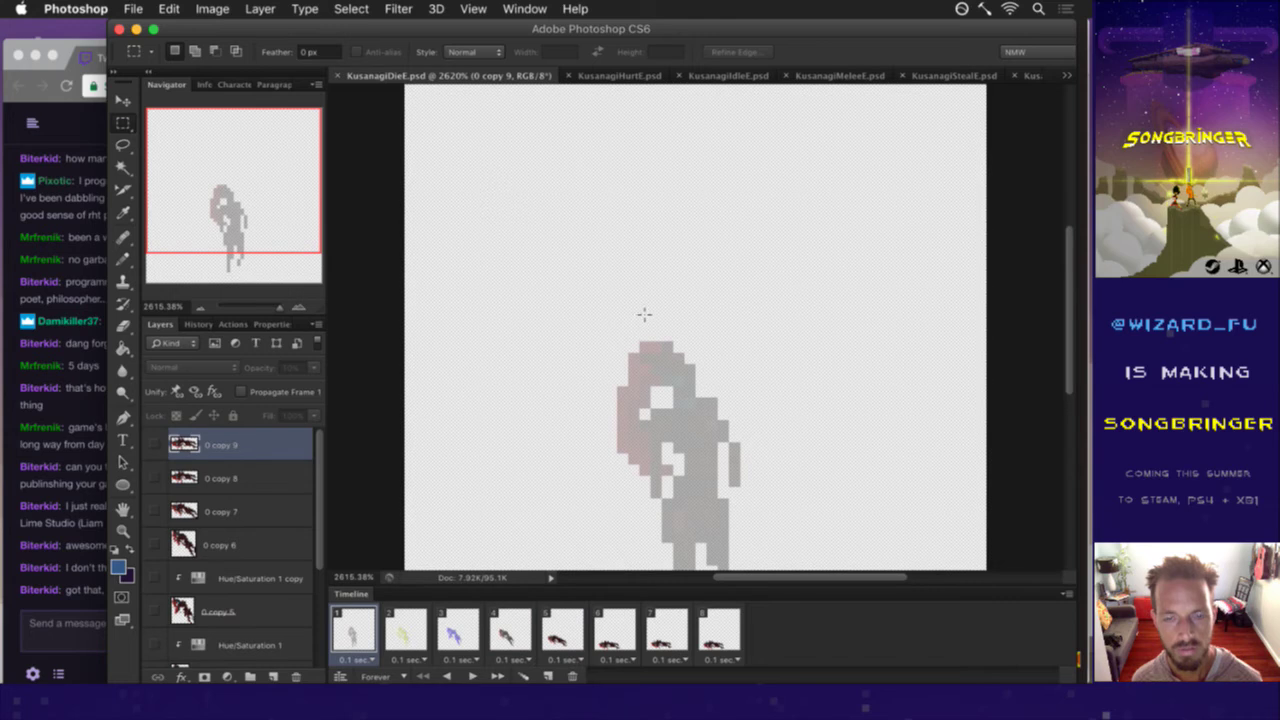
pyautogui.press('super+alt+c')
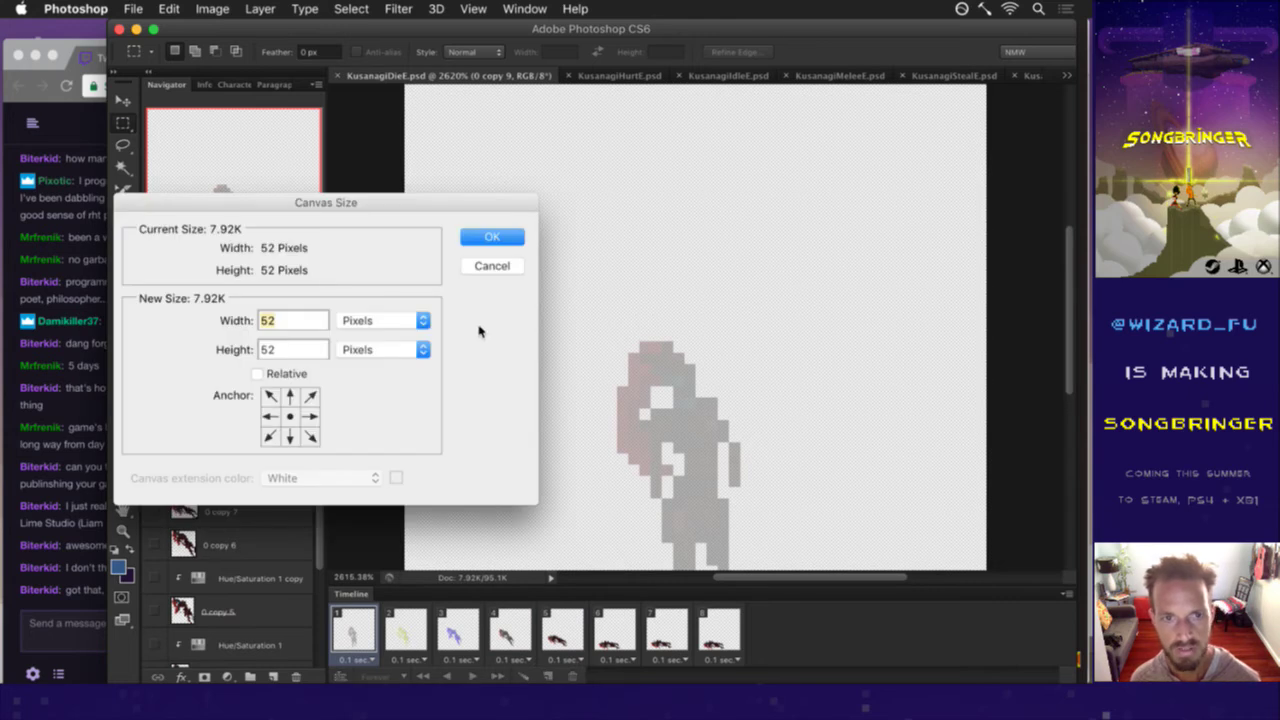
pyautogui.click(499, 265)
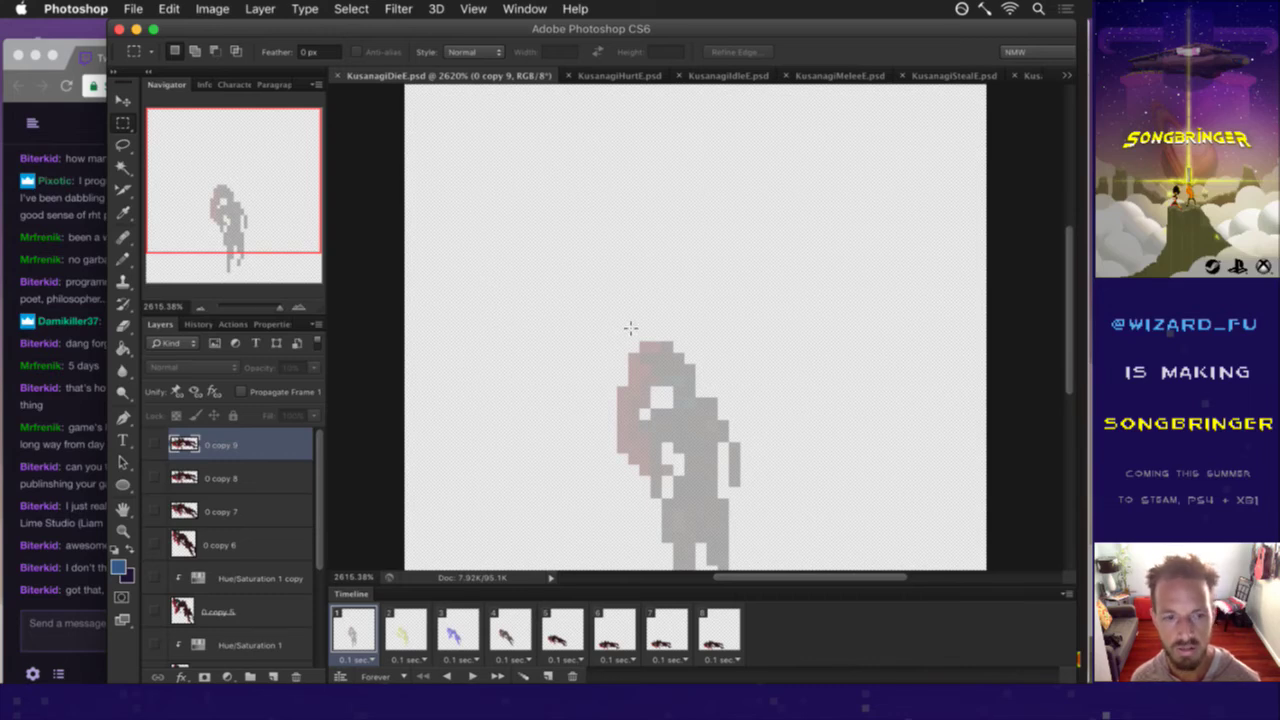
pyautogui.press('super+alt+i')
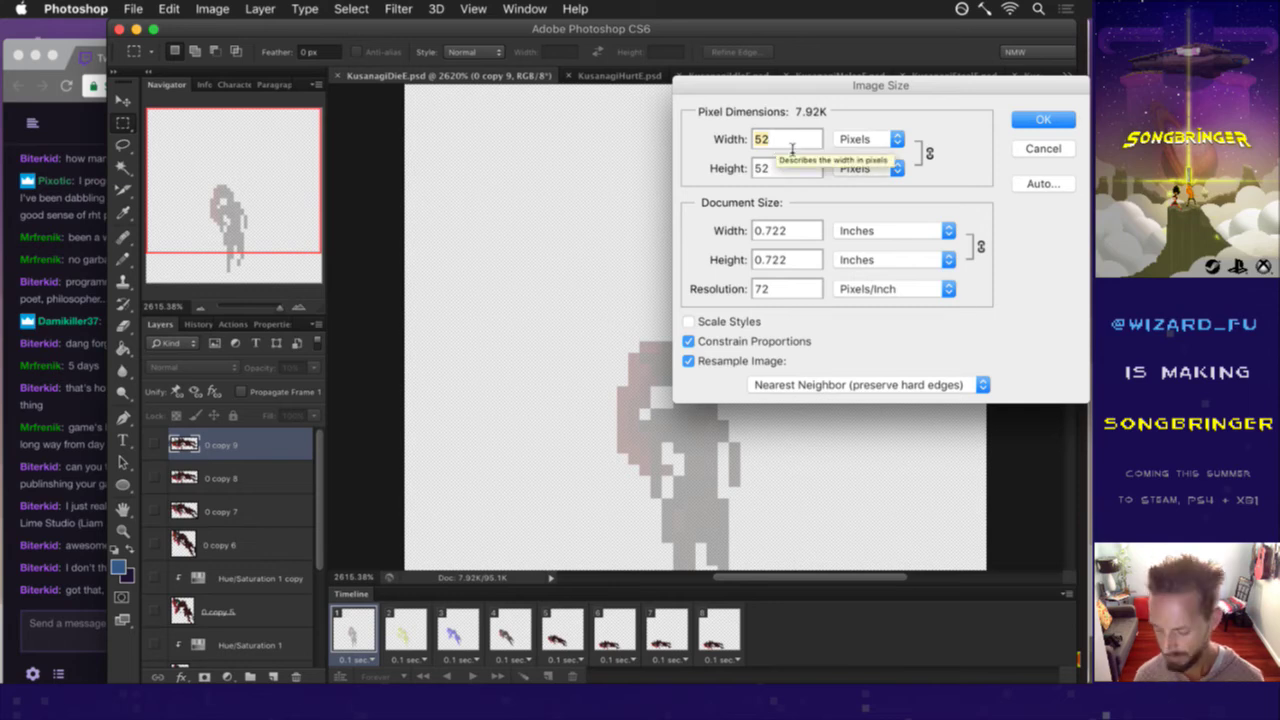
pyautogui.write('156')
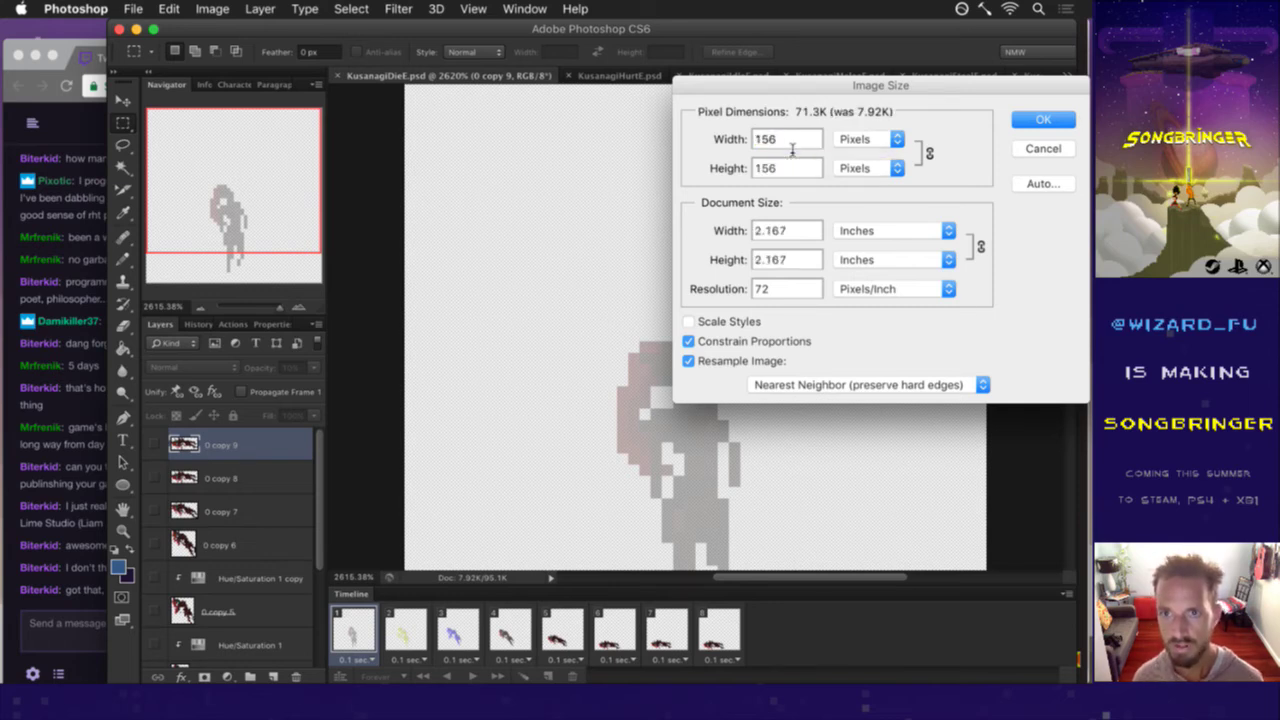
pyautogui.press('Escape')
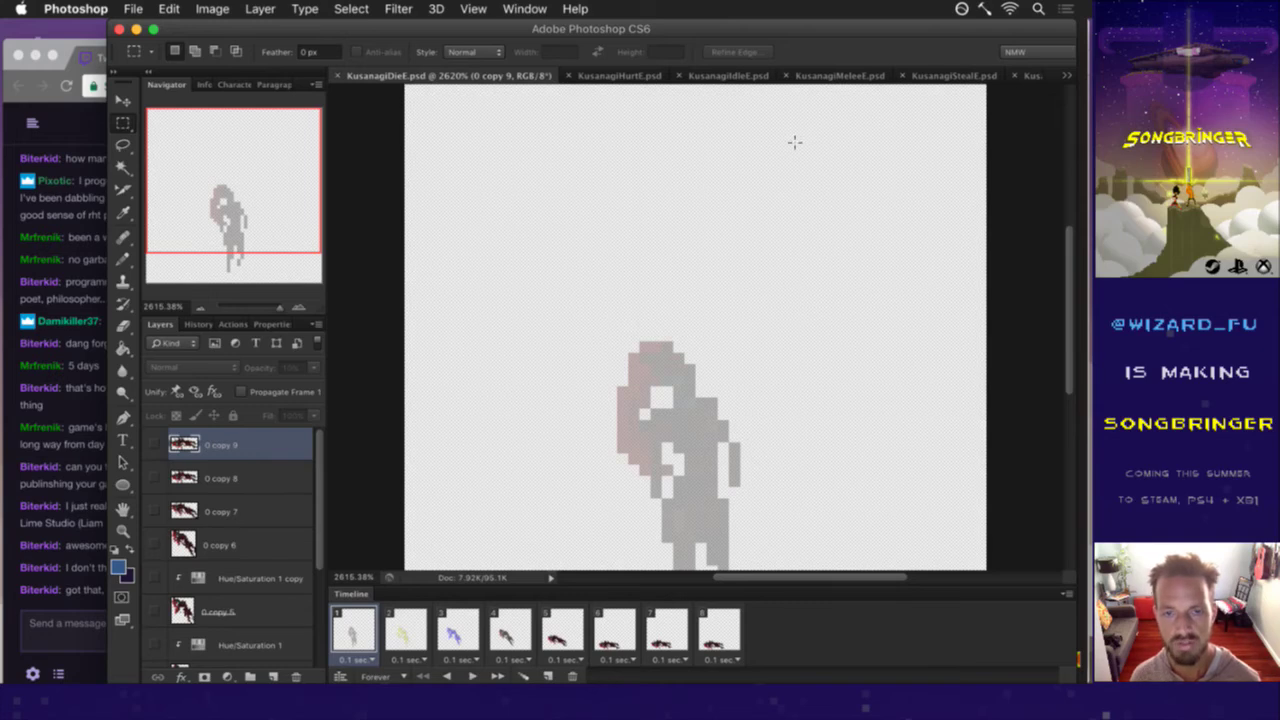
# Widen the canvas of KusanagiDieE.psd to 156 pixels, keeping the centre anchor, and save the file.
pyautogui.press('super+alt+c')
pyautogui.write('156')
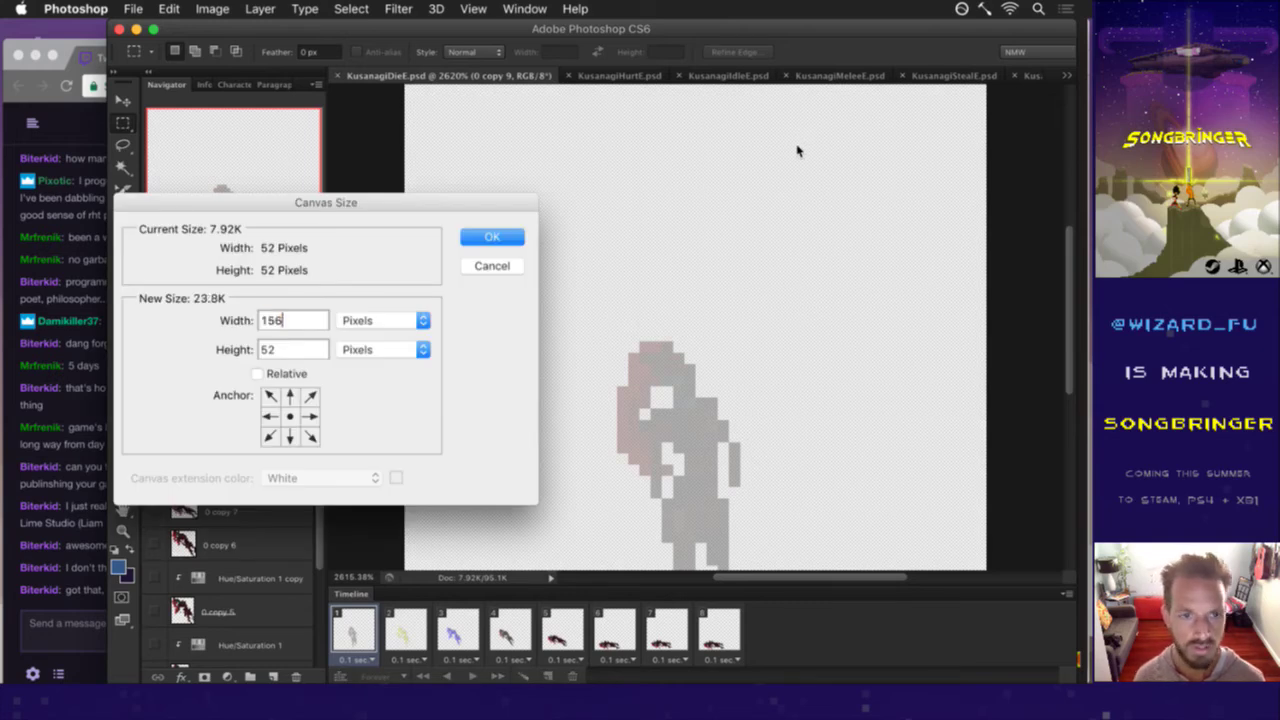
pyautogui.click(491, 238)
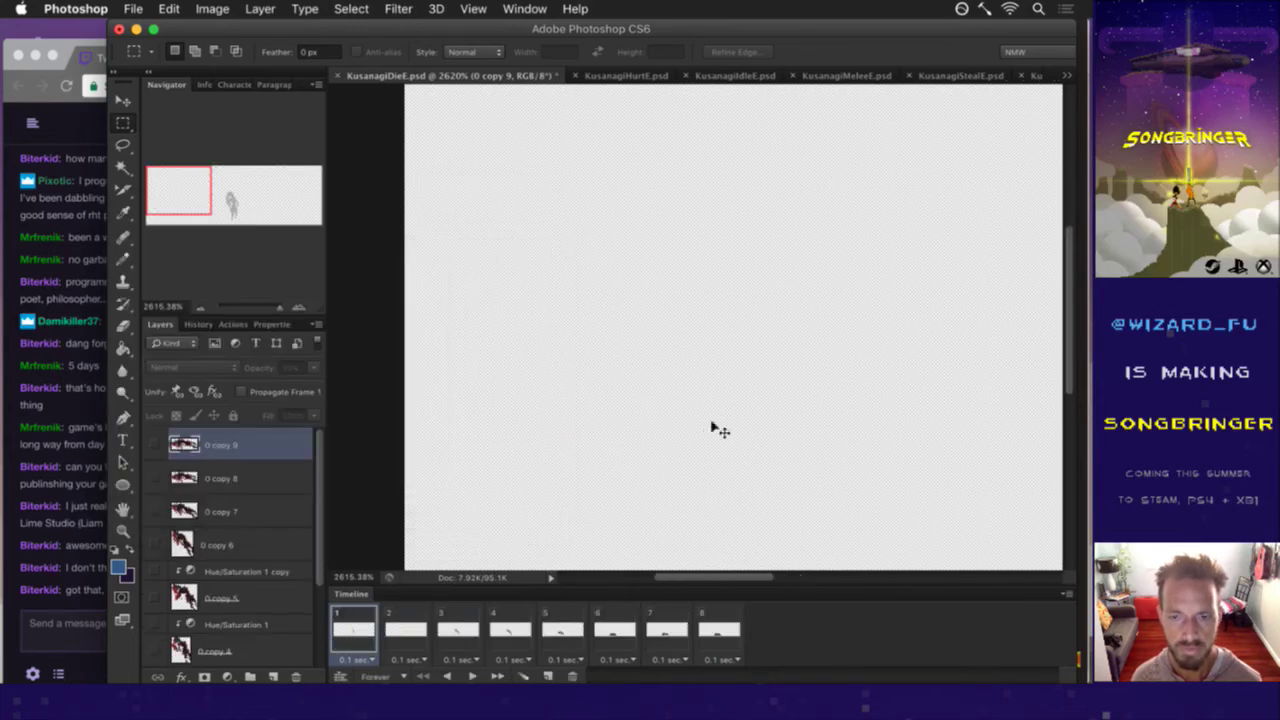
pyautogui.scroll(-5, 600, 430)
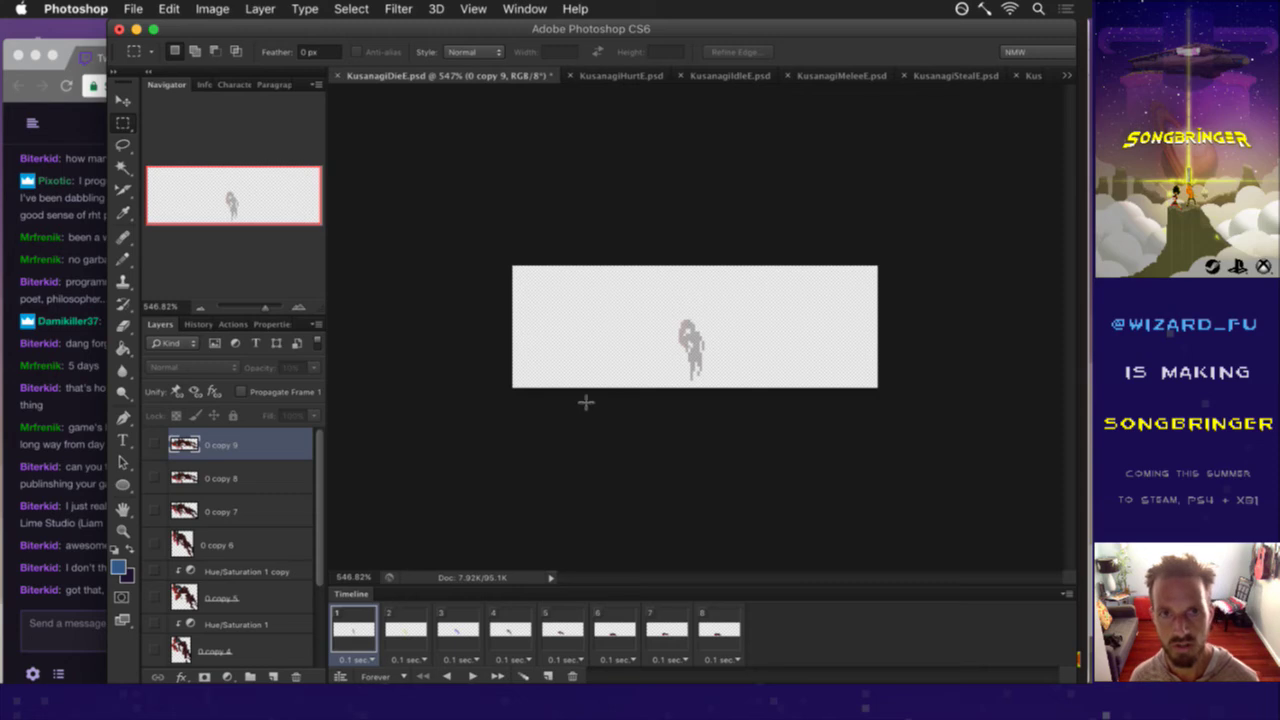
pyautogui.press('super+s')
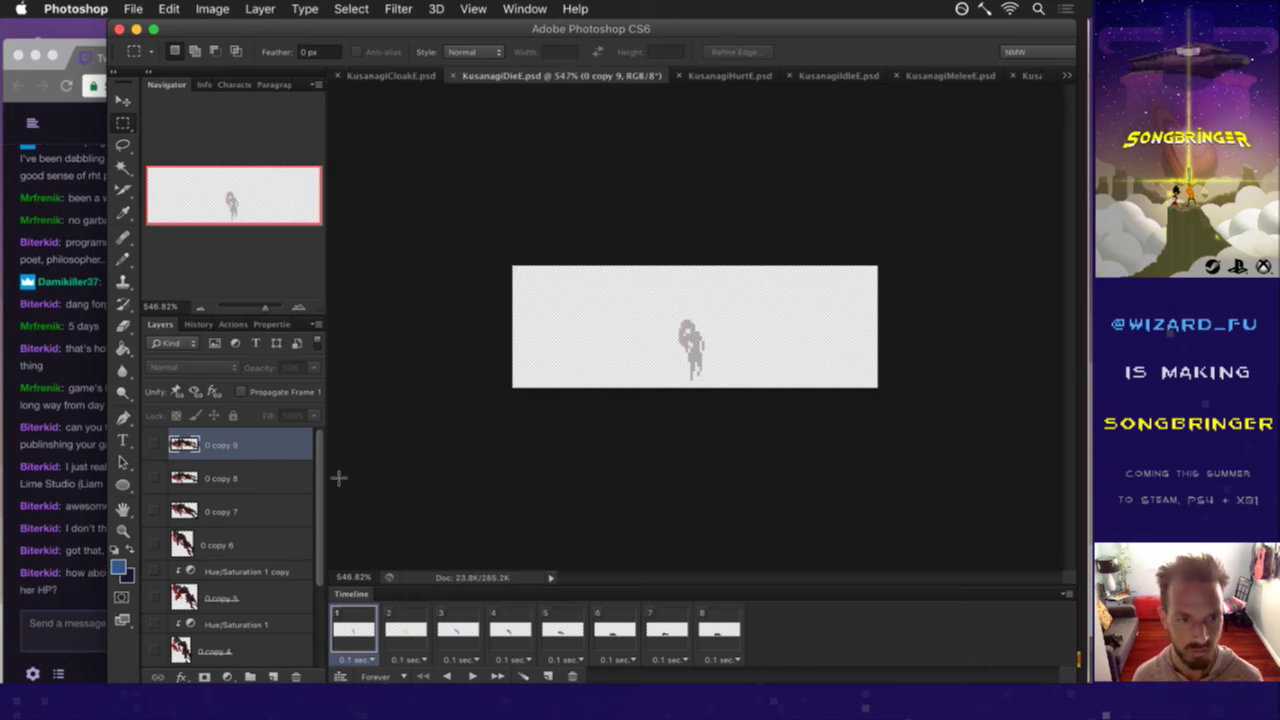
# Switch to the Twitch chat in Chrome and read the latest viewer message about summoning minor mobs.
pyautogui.click(87, 612)
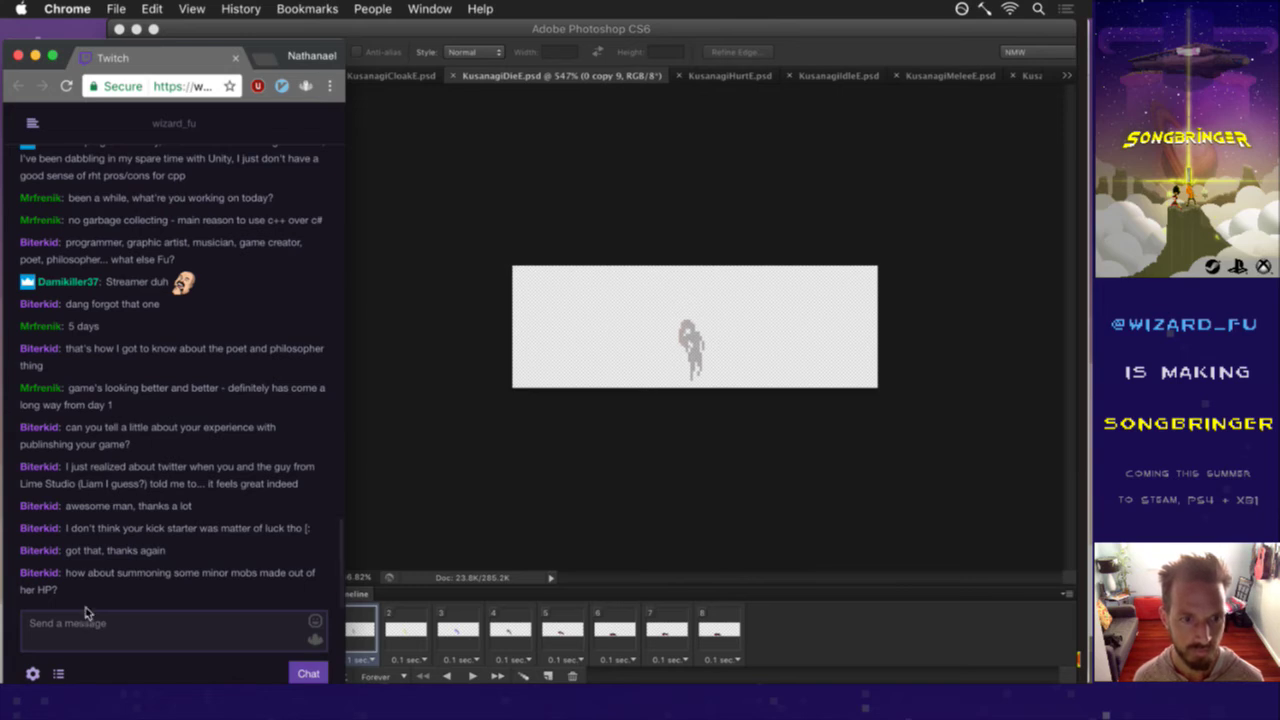
pyautogui.moveTo(84, 574); pyautogui.dragTo(134, 591)
pyautogui.click(137, 622)
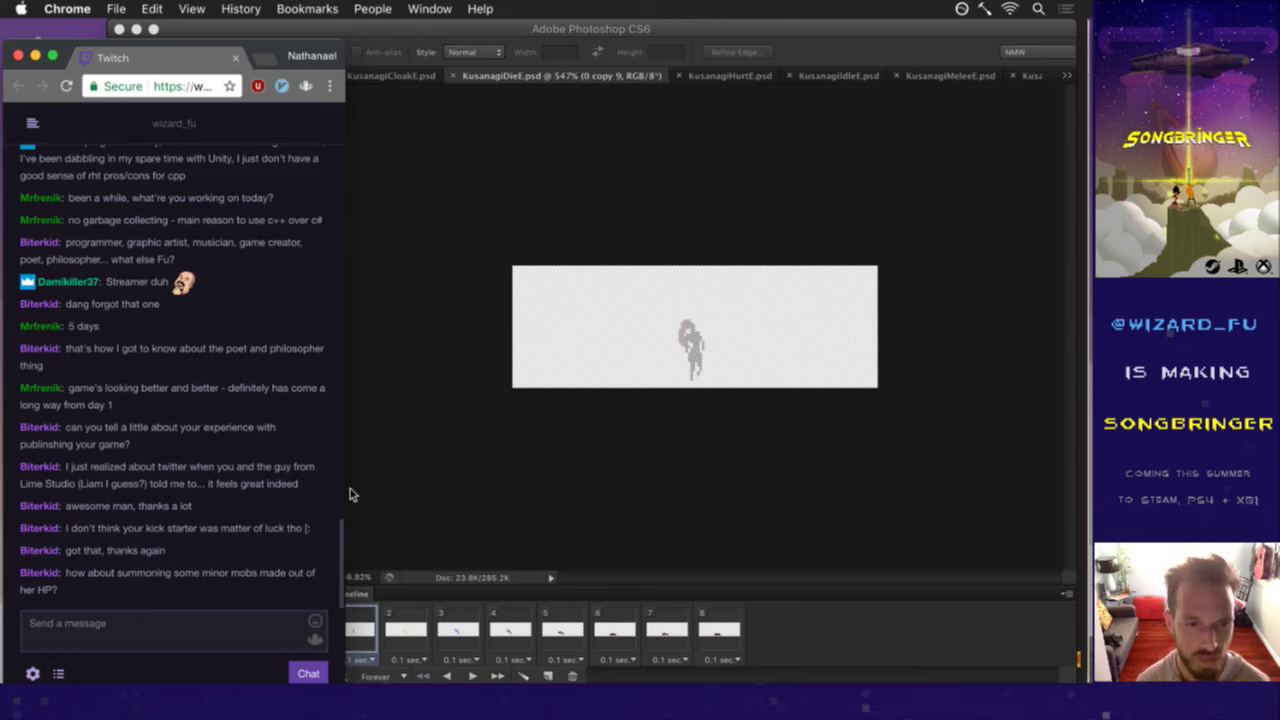
pyautogui.click(464, 502)
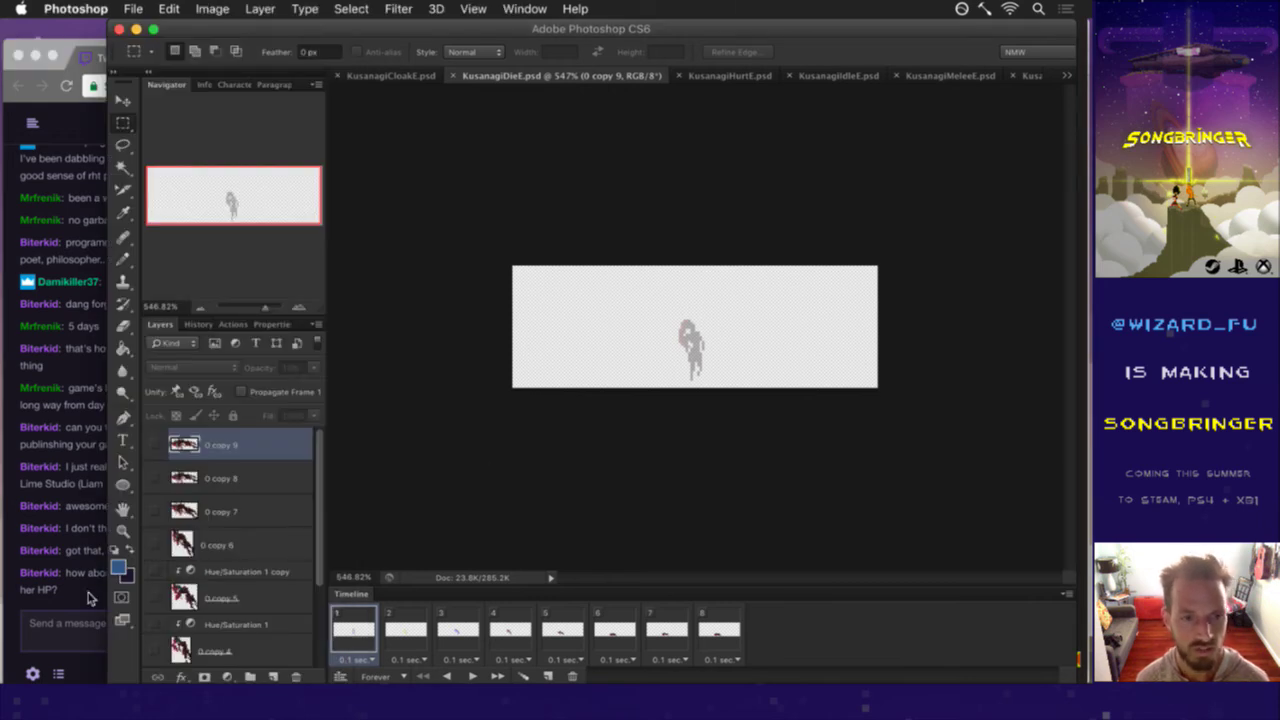
pyautogui.click(92, 599)
pyautogui.moveTo(118, 585); pyautogui.dragTo(166, 594)
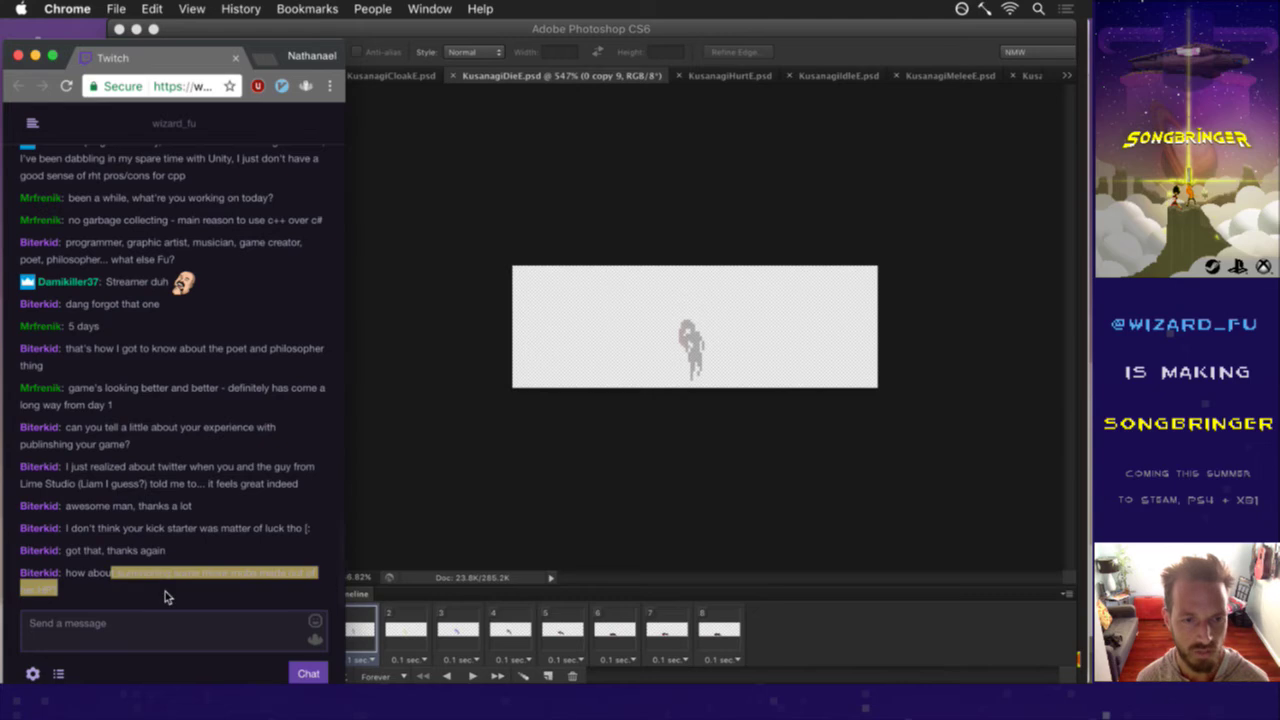
# Return to Photoshop, open the Render Video settings for KusanagiDieE.psd and browse to the Shadow folder inside sheets for the output.
pyautogui.click(501, 472)
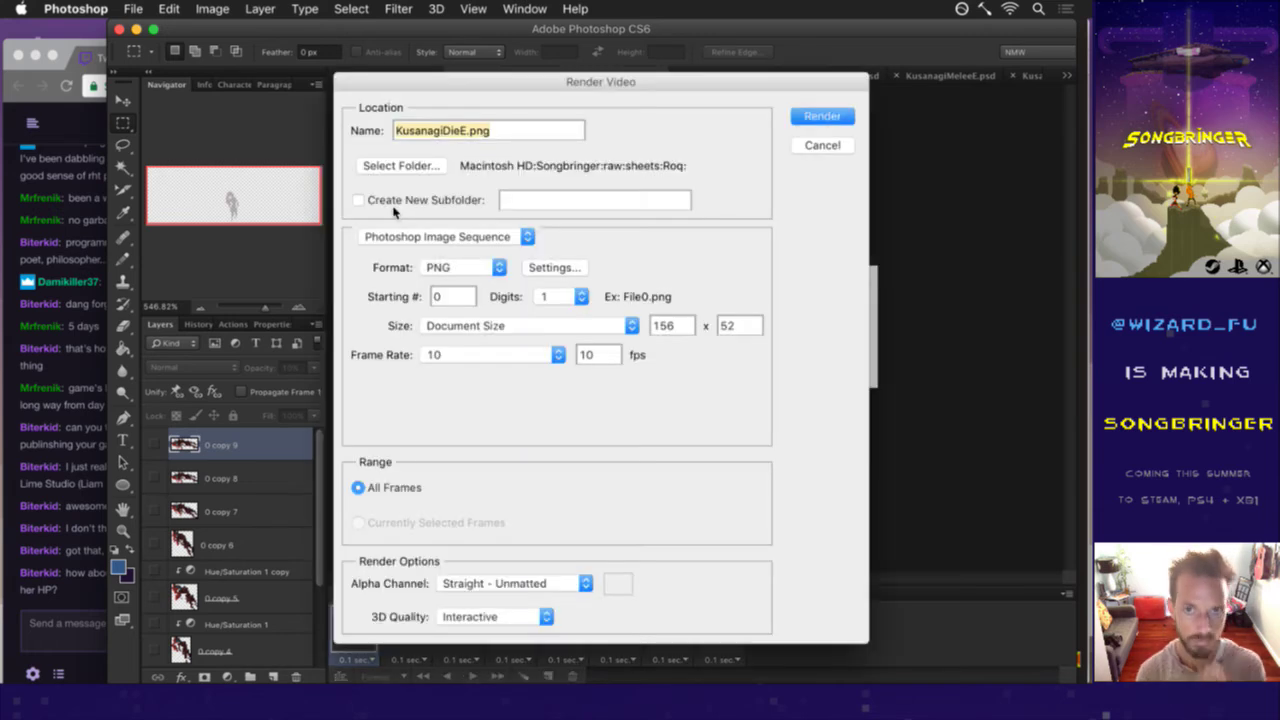
pyautogui.click(390, 167)
pyautogui.click(505, 63)
pyautogui.click(500, 74)
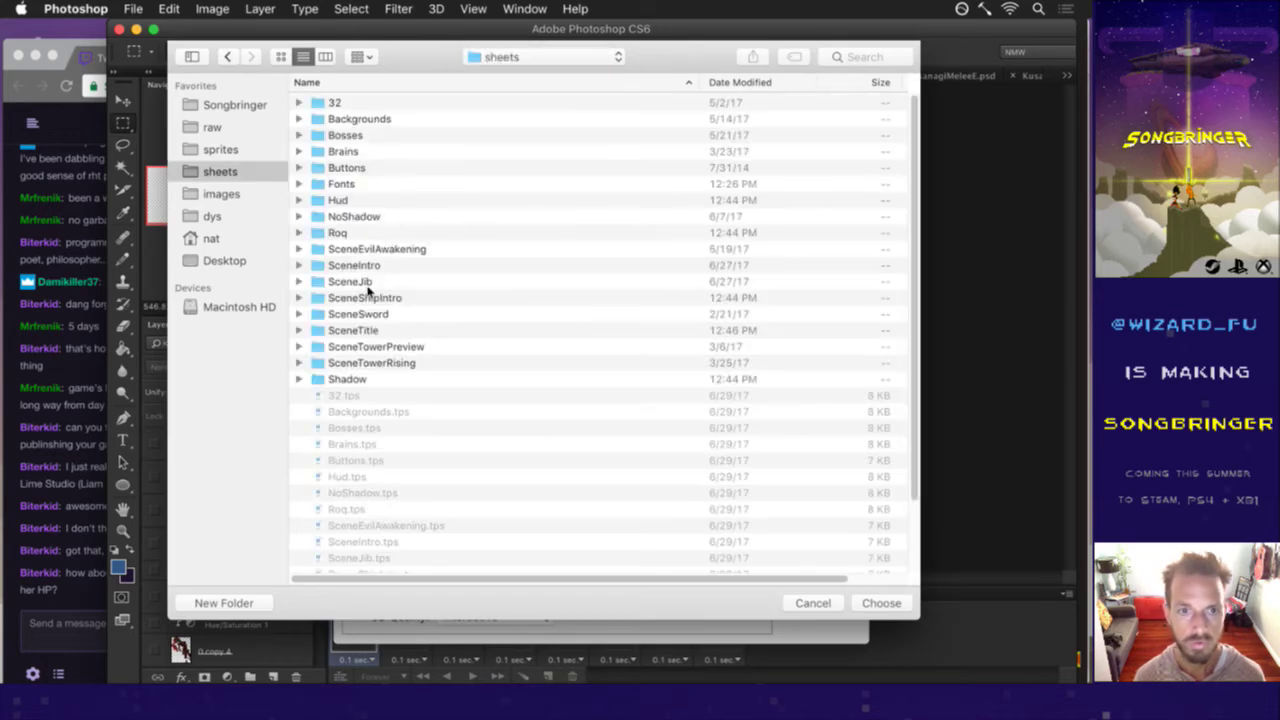
pyautogui.click(355, 379)
pyautogui.doubleClick(355, 379)
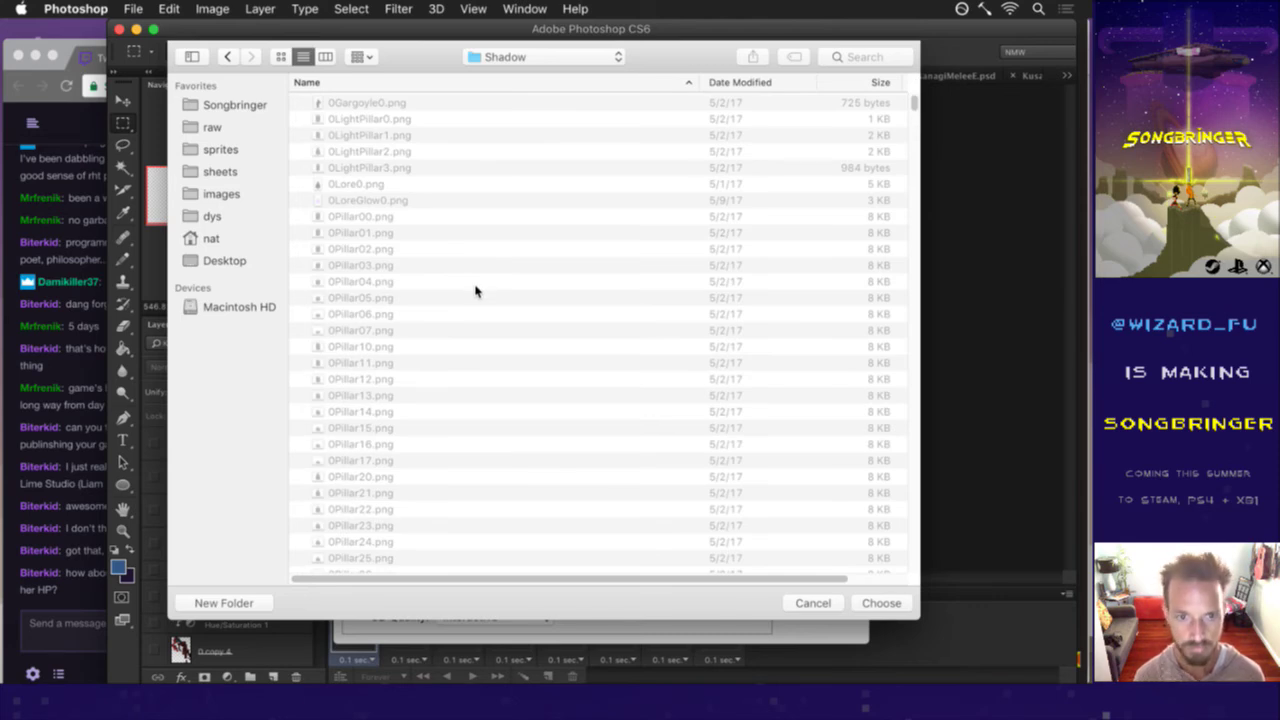
pyautogui.scroll(-15, 400, 290)
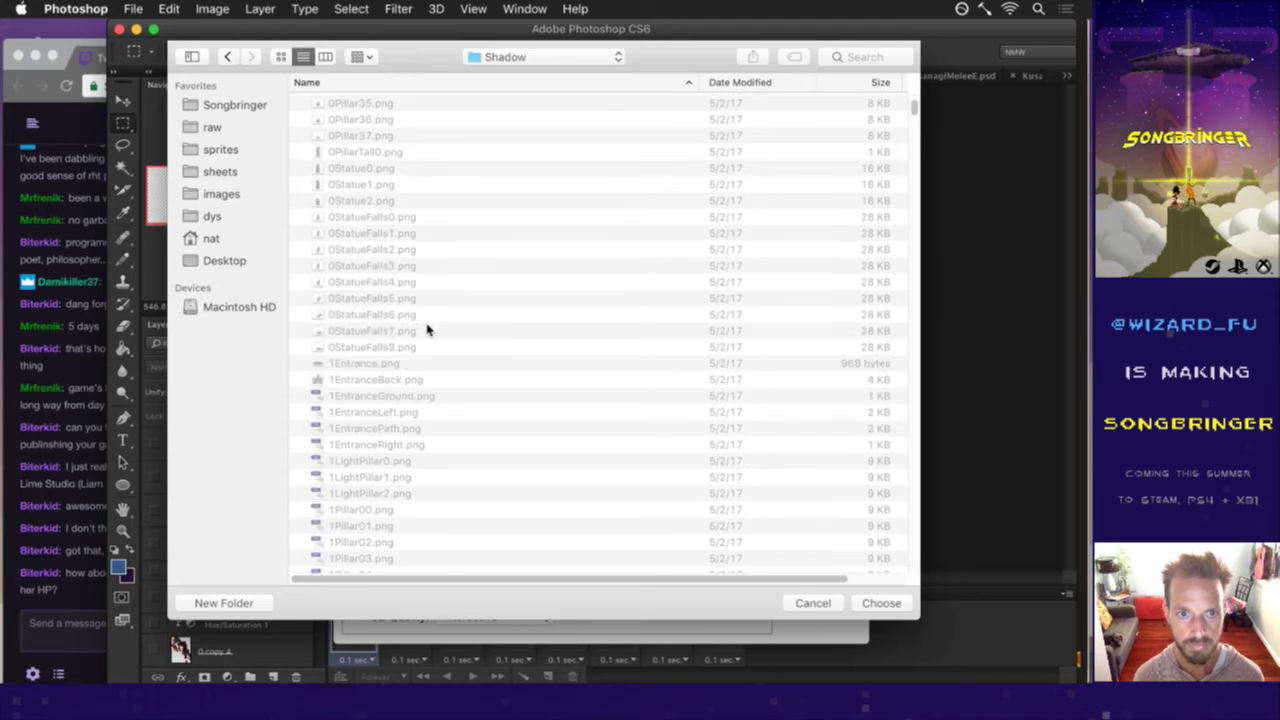
# Choose Shadow as the output folder and render the KusanagiDieE.png image sequence, replacing the existing one.
pyautogui.press('super+Tab')
pyautogui.press('super+Tab')
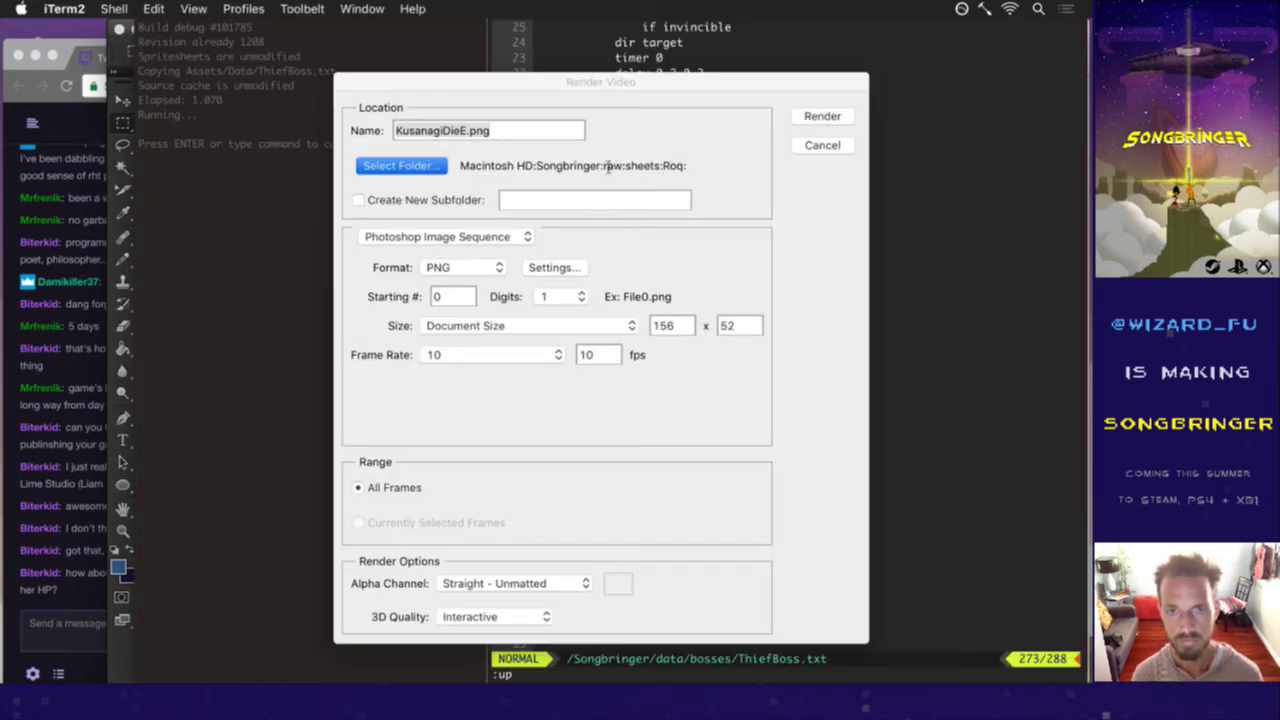
pyautogui.press('super+Tab')
pyautogui.click(882, 603)
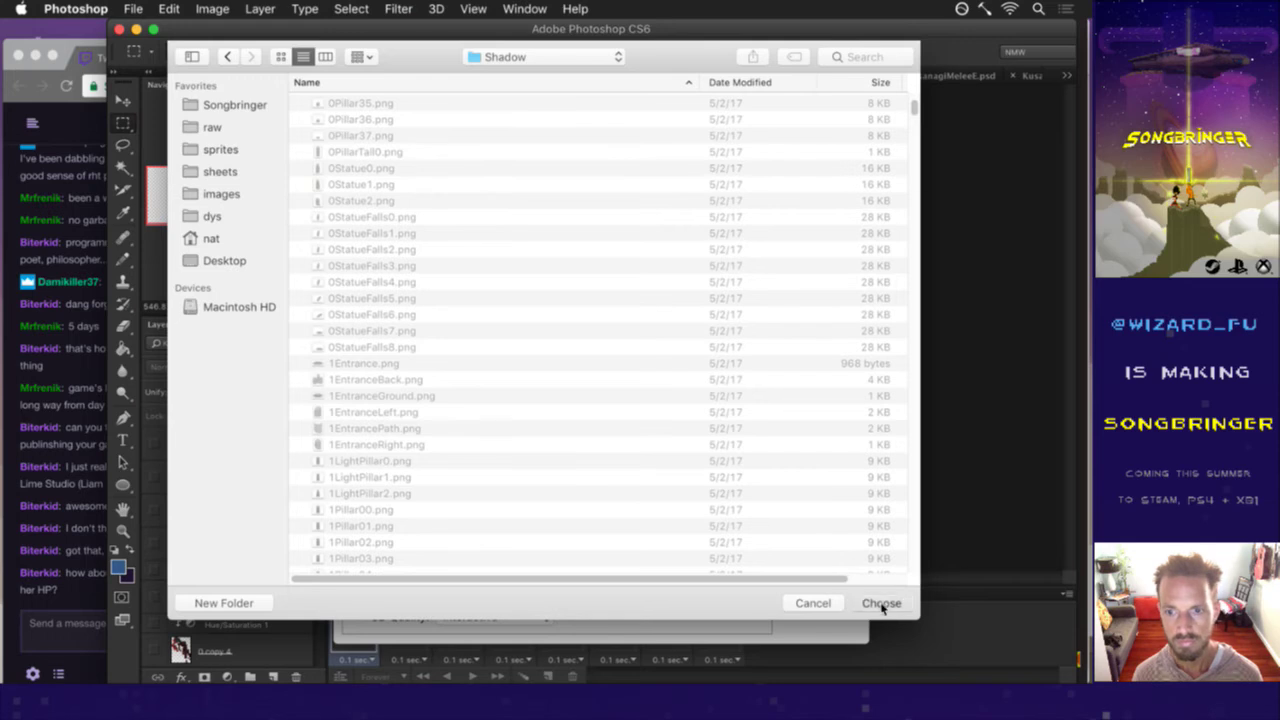
pyautogui.click(806, 121)
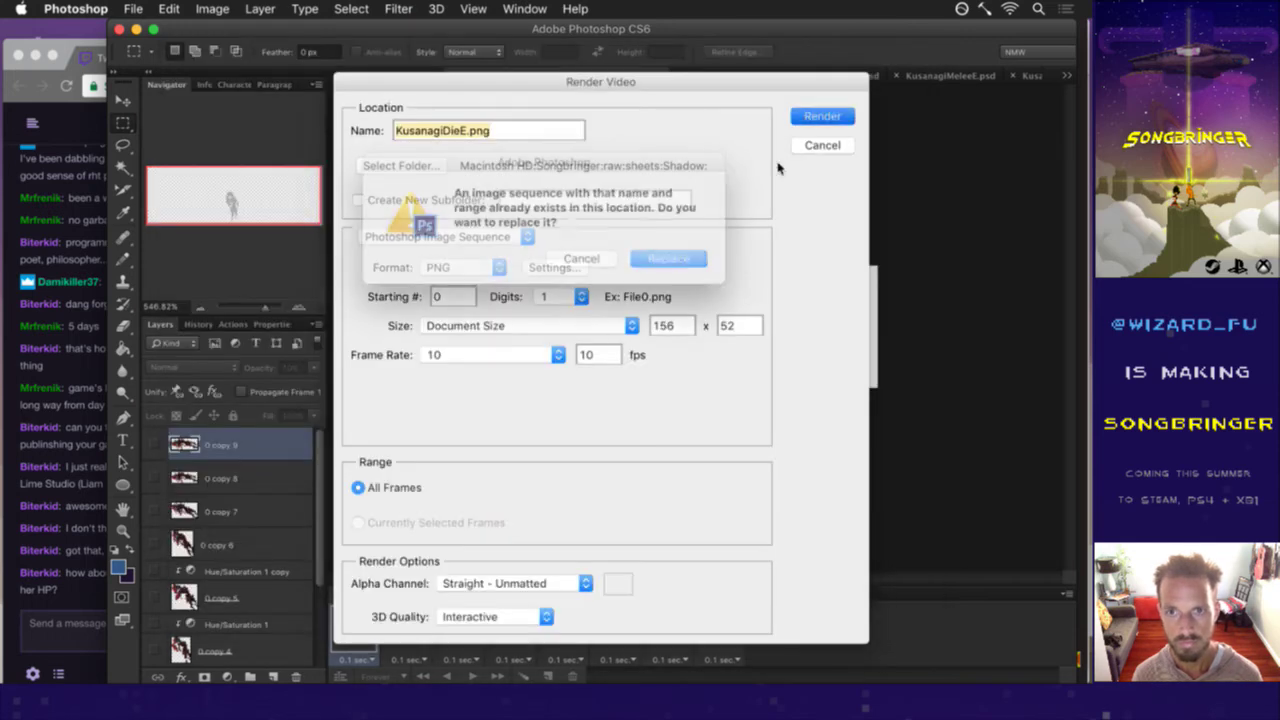
pyautogui.click(666, 259)
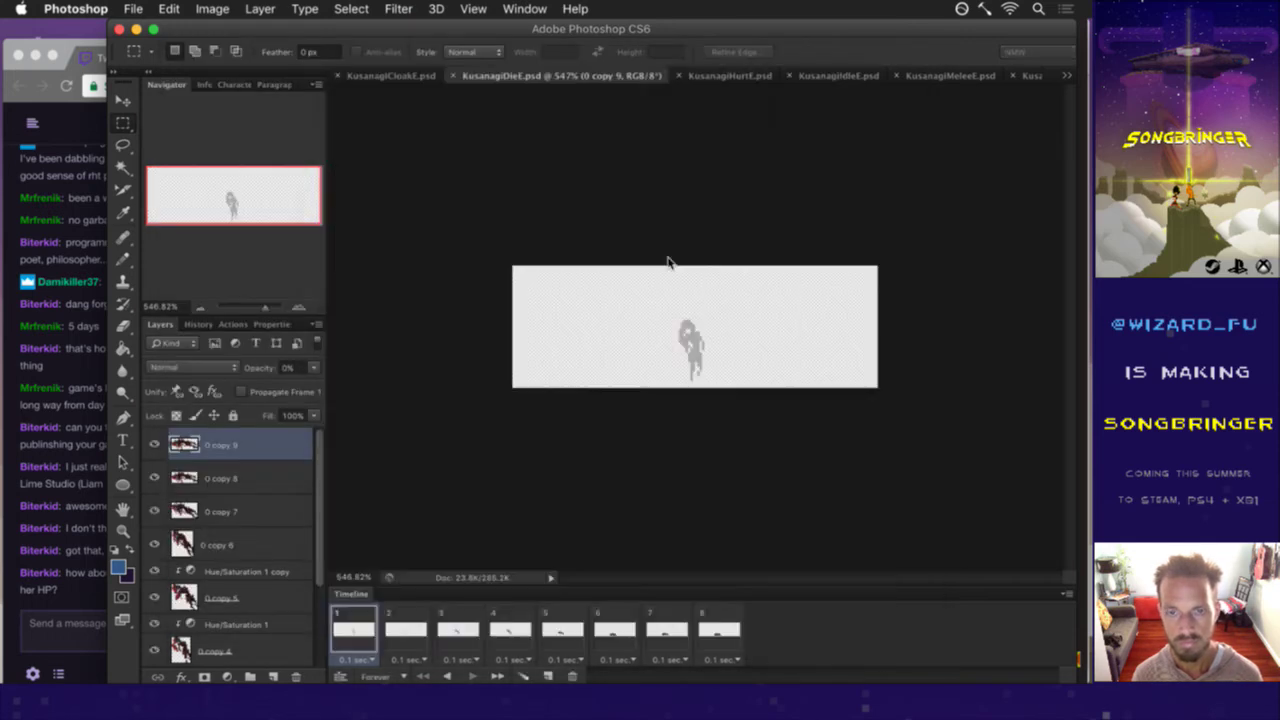
# Widen the canvas of KusanagiCloakE.psd to 156 pixels, fit it in the window and save the file.
pyautogui.click(385, 76)
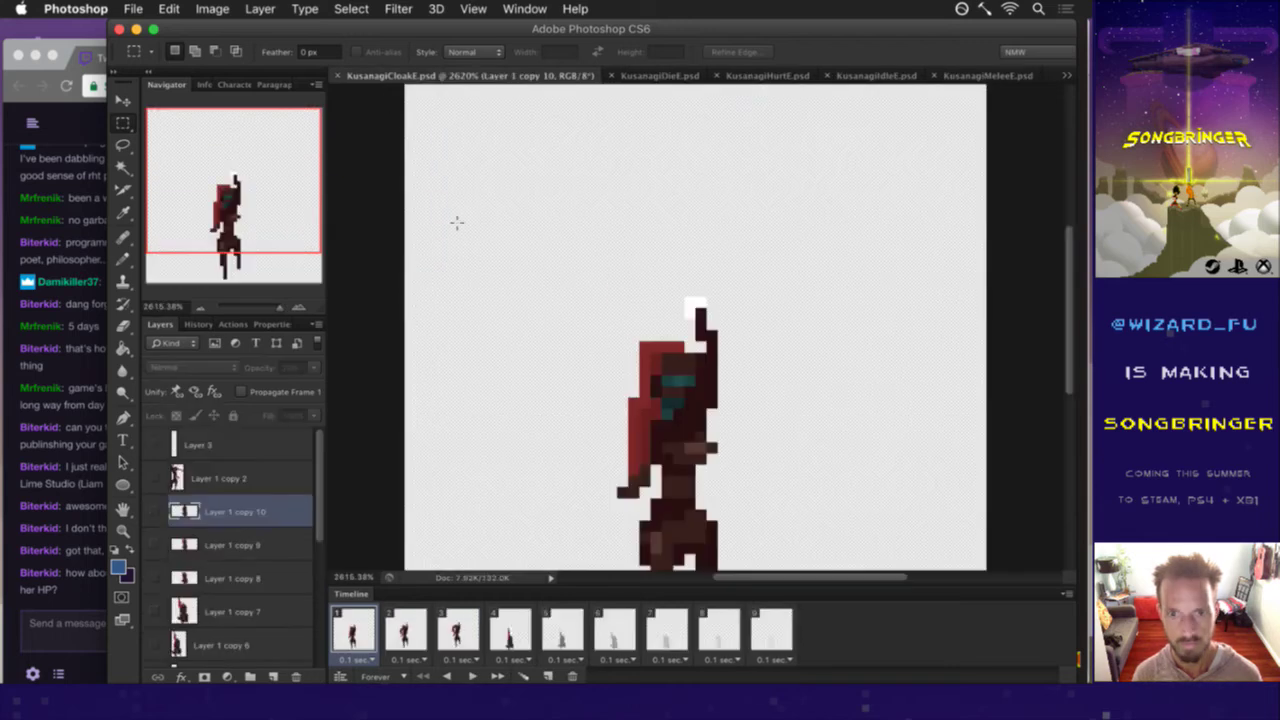
pyautogui.press('super+alt+c')
pyautogui.write('156')
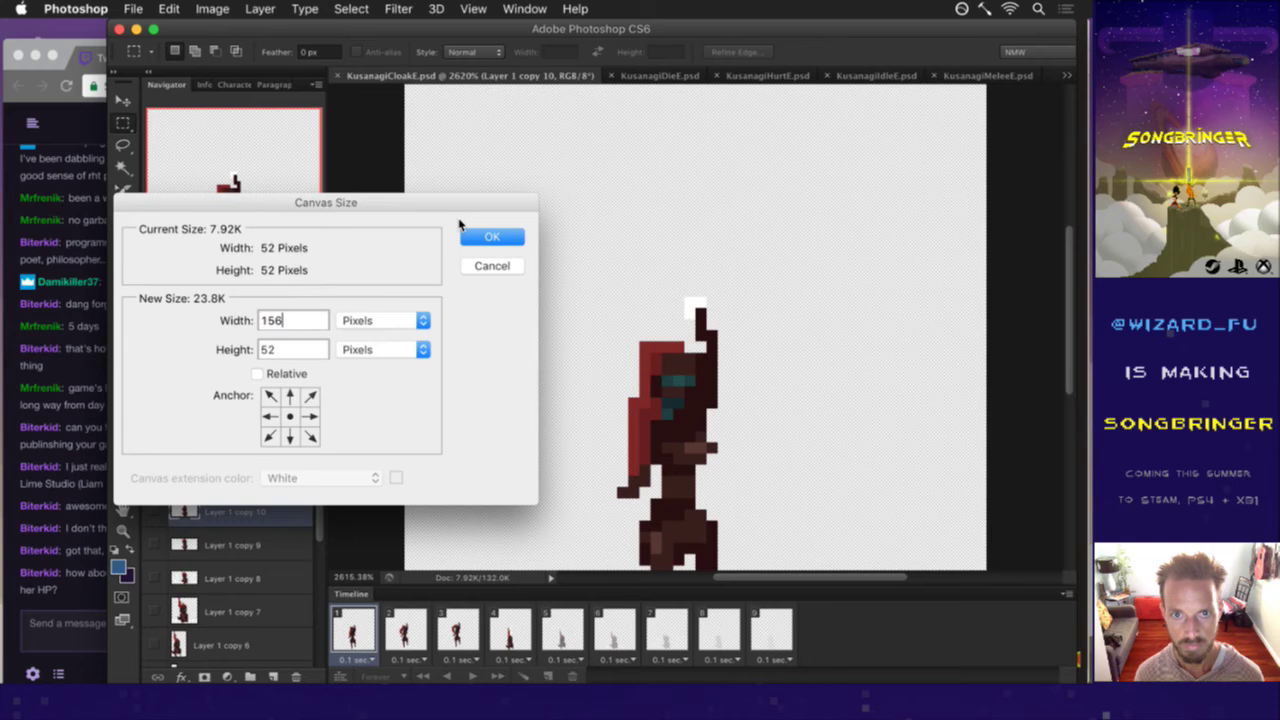
pyautogui.press('Return')
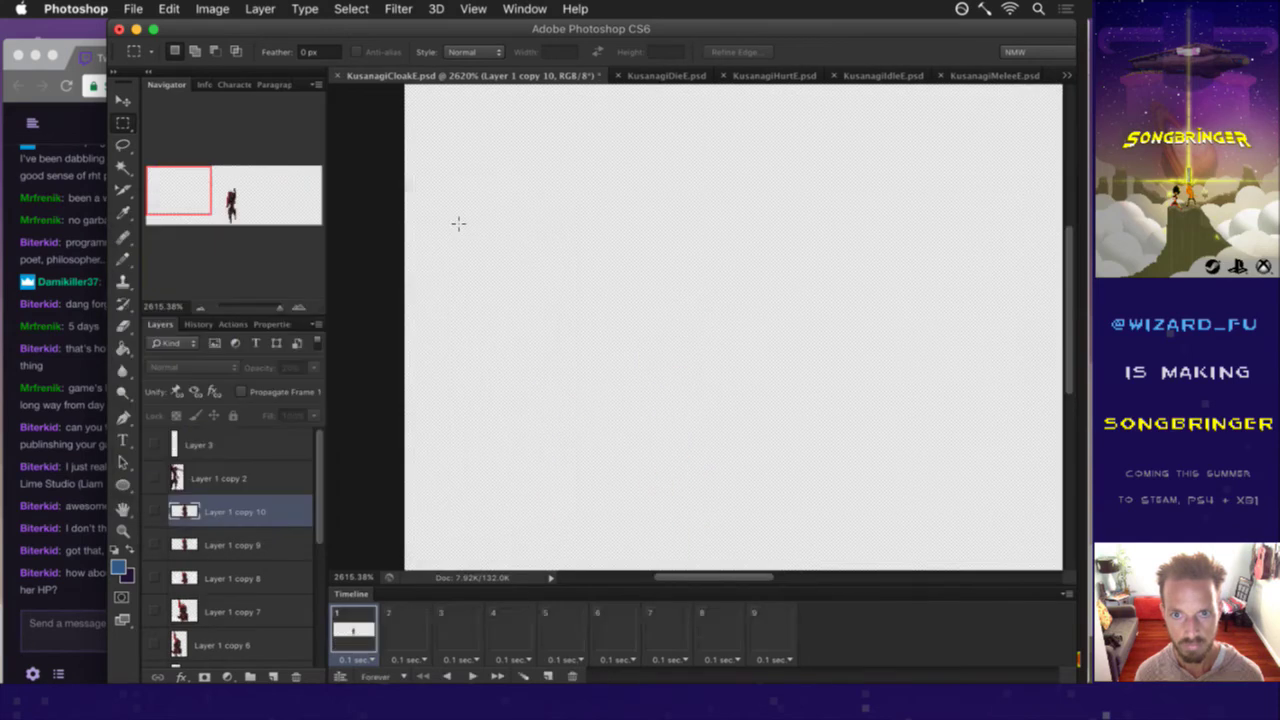
pyautogui.press('super+0')
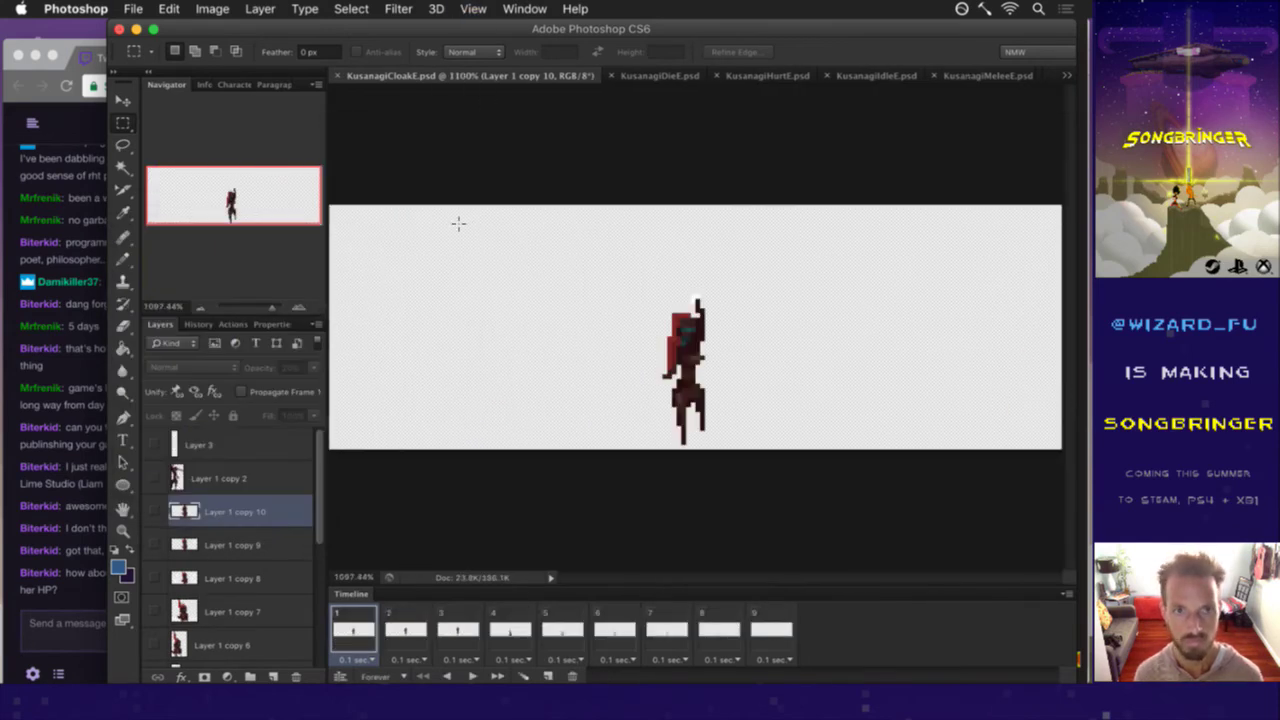
# Render the KusanagiCloakE.psd frames as an image sequence, replacing the existing one.
pyautogui.press('super+alt+shift+s')
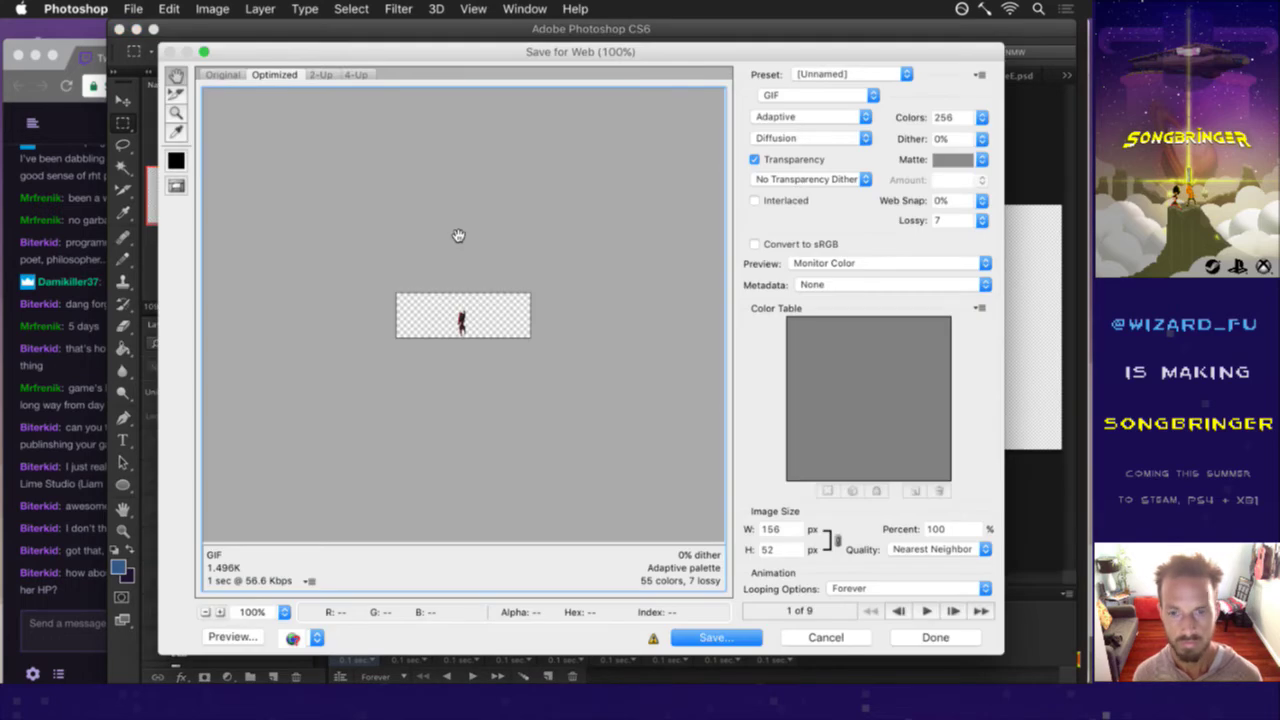
pyautogui.press('Escape')
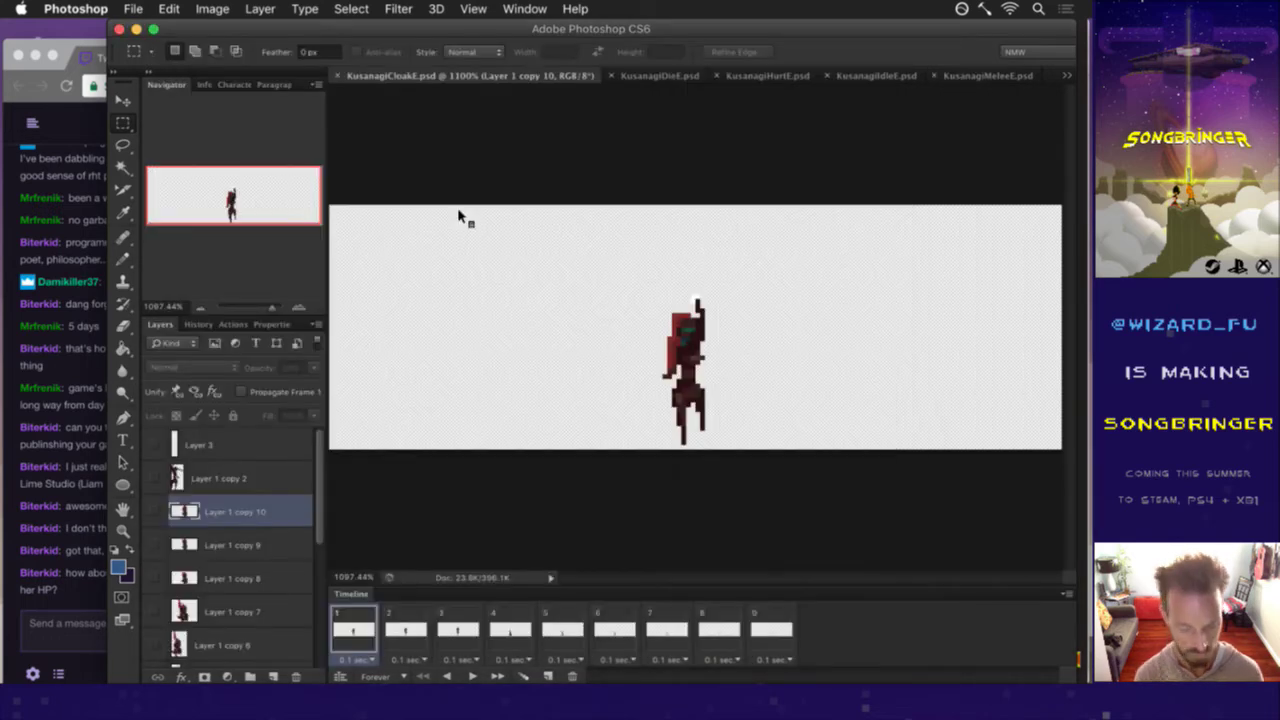
pyautogui.press('super+alt+shift+r')
pyautogui.press('Return')
pyautogui.press('Return')
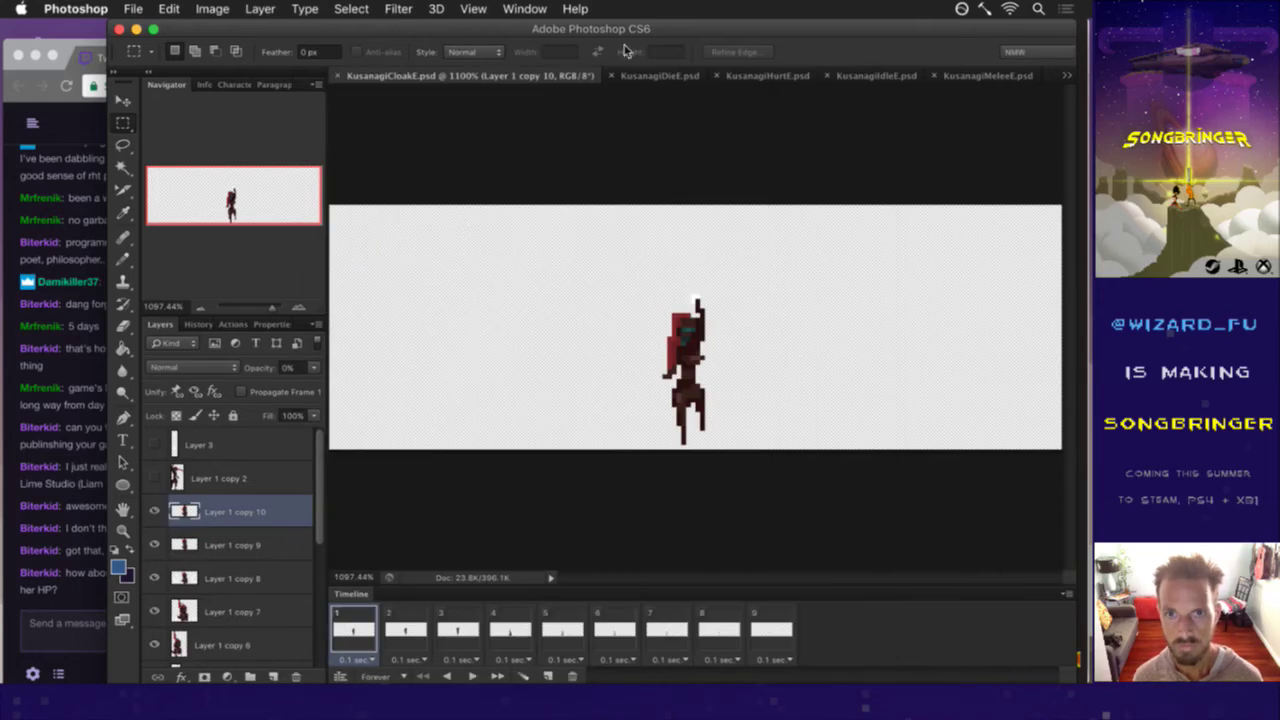
# Widen the canvas of KusanagiHurtE.psd to 156 pixels, fit it in the window and save the file.
pyautogui.click(760, 76)
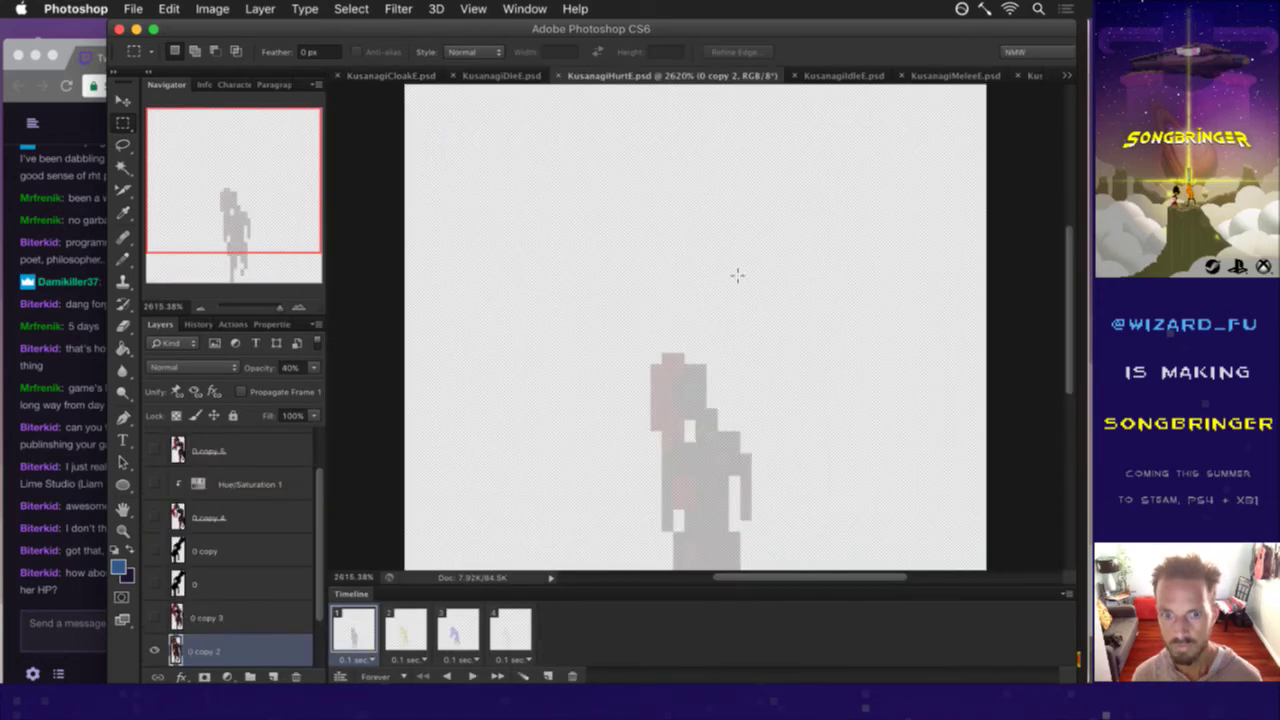
pyautogui.press('super+alt+c')
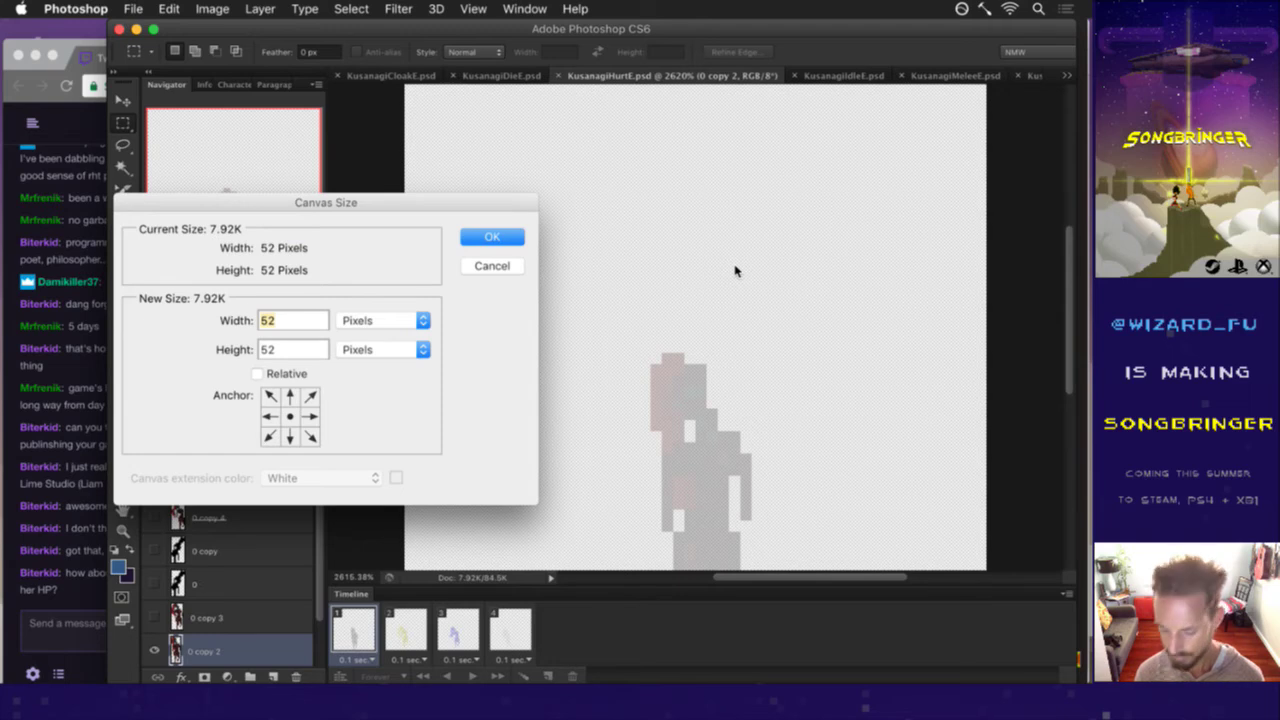
pyautogui.write('156')
pyautogui.press('Return')
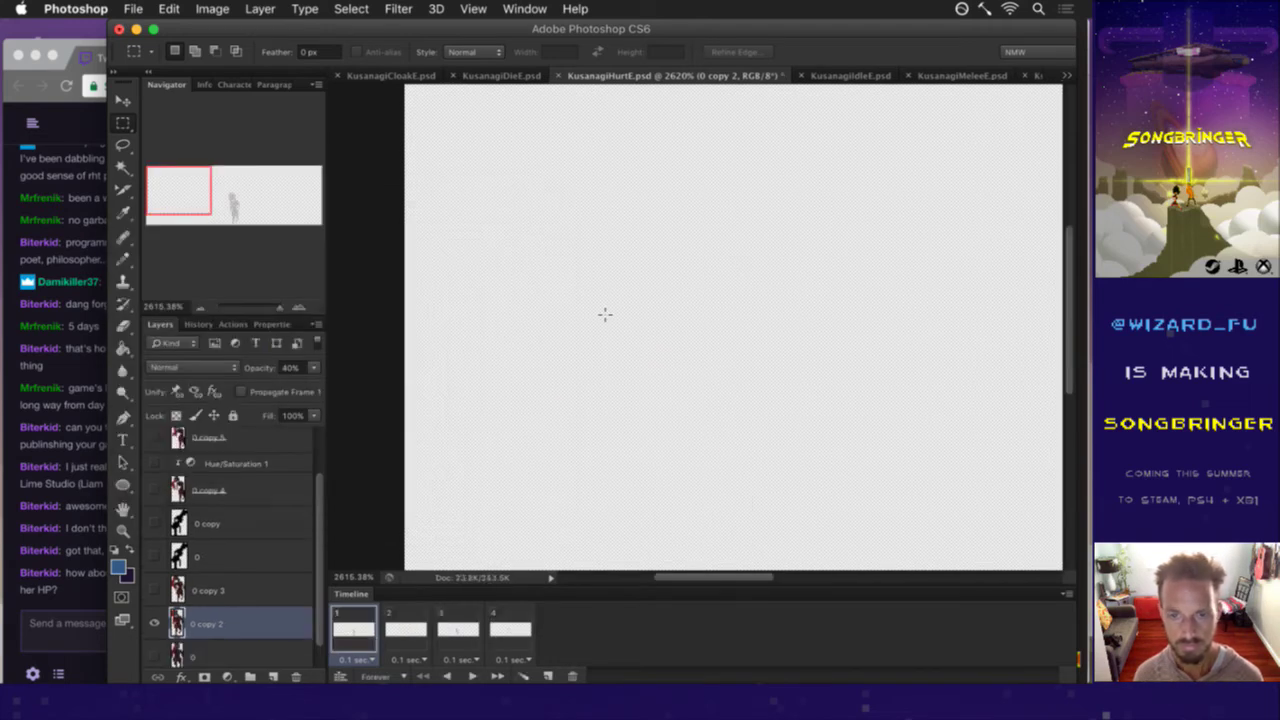
pyautogui.press('super+alt+c')
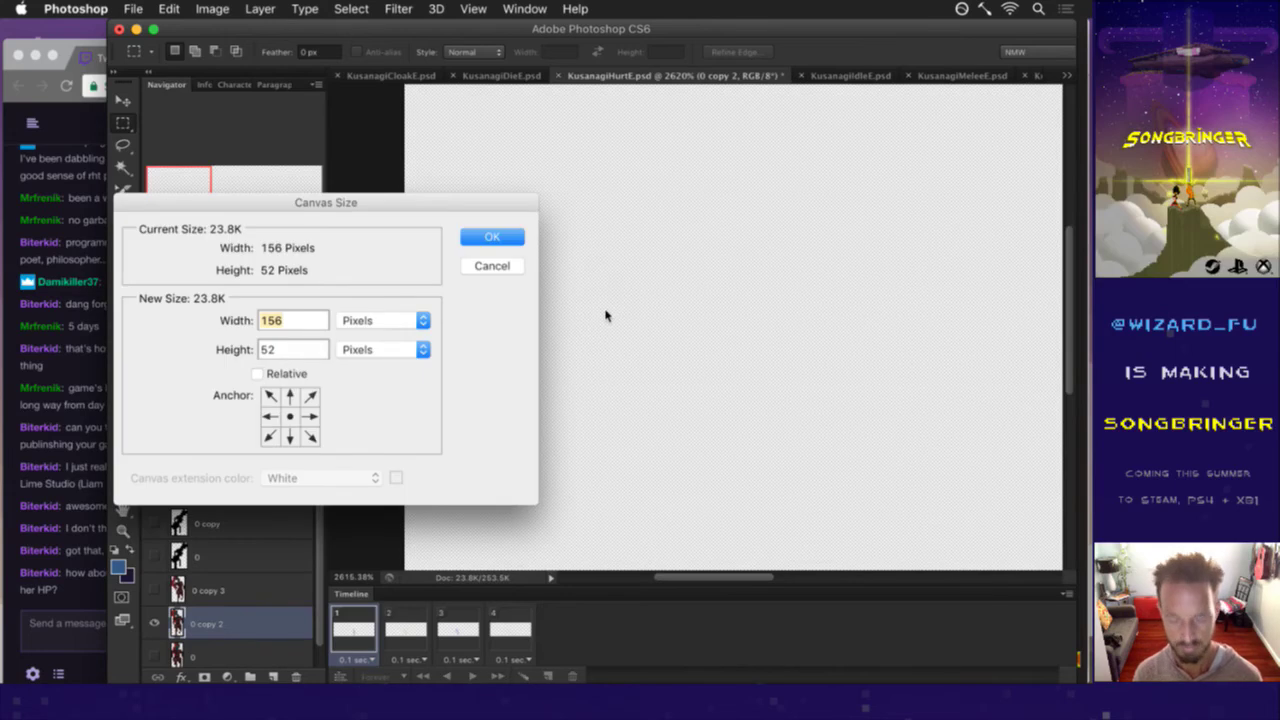
pyautogui.press('Escape')
pyautogui.press('super+0')
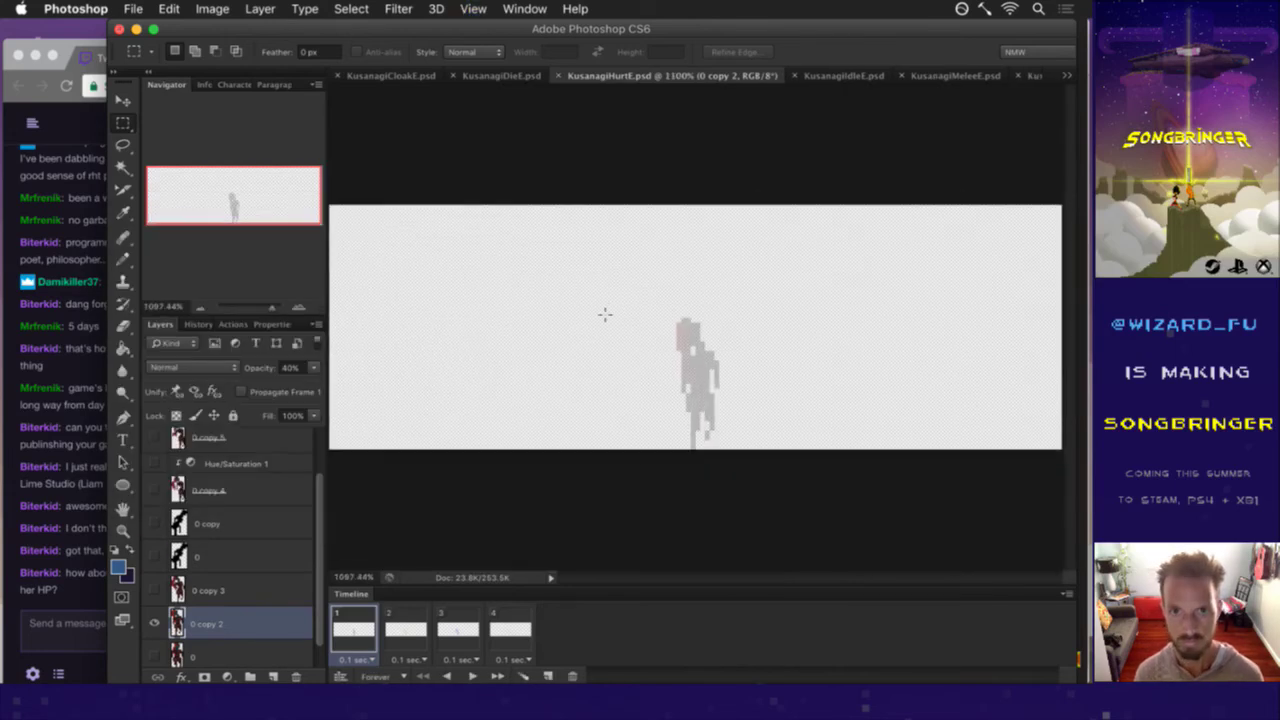
# Render KusanagiHurtE.psd as a PNG image sequence into the Shadow sheets folder, replacing the existing one.
pyautogui.press('super+shift+alt+r')
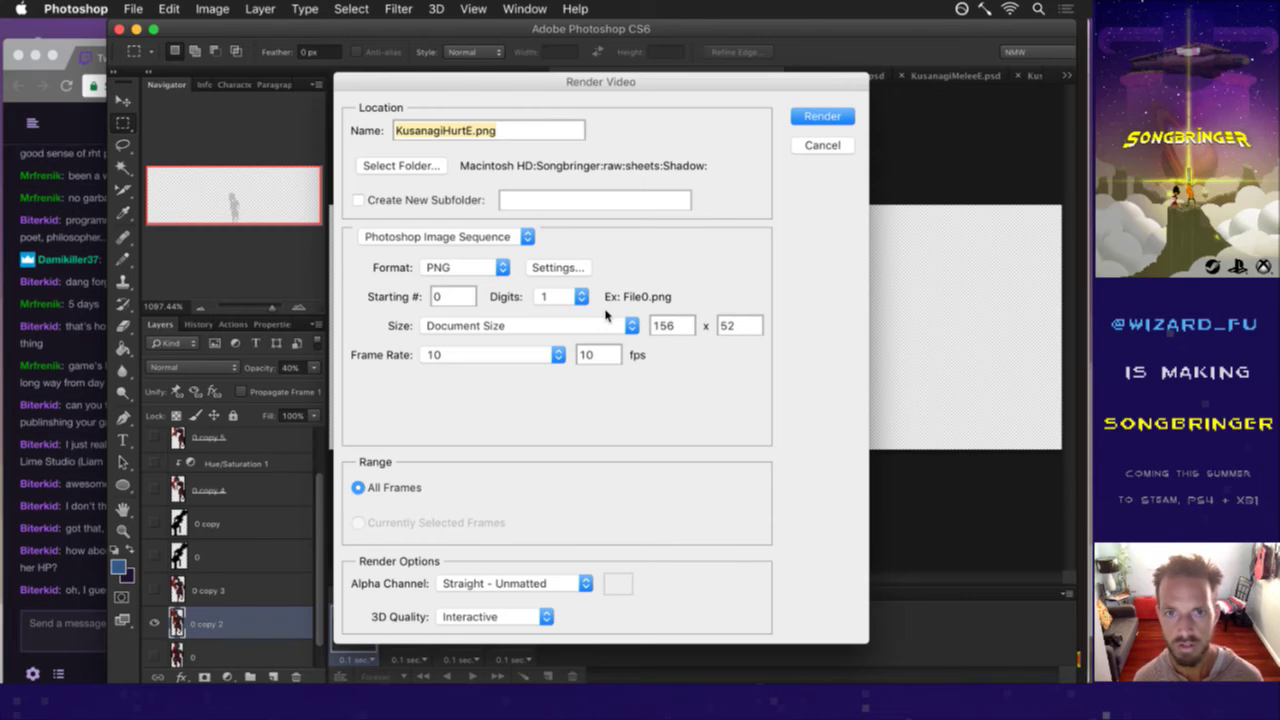
pyautogui.press('Return')
pyautogui.click(648, 258)
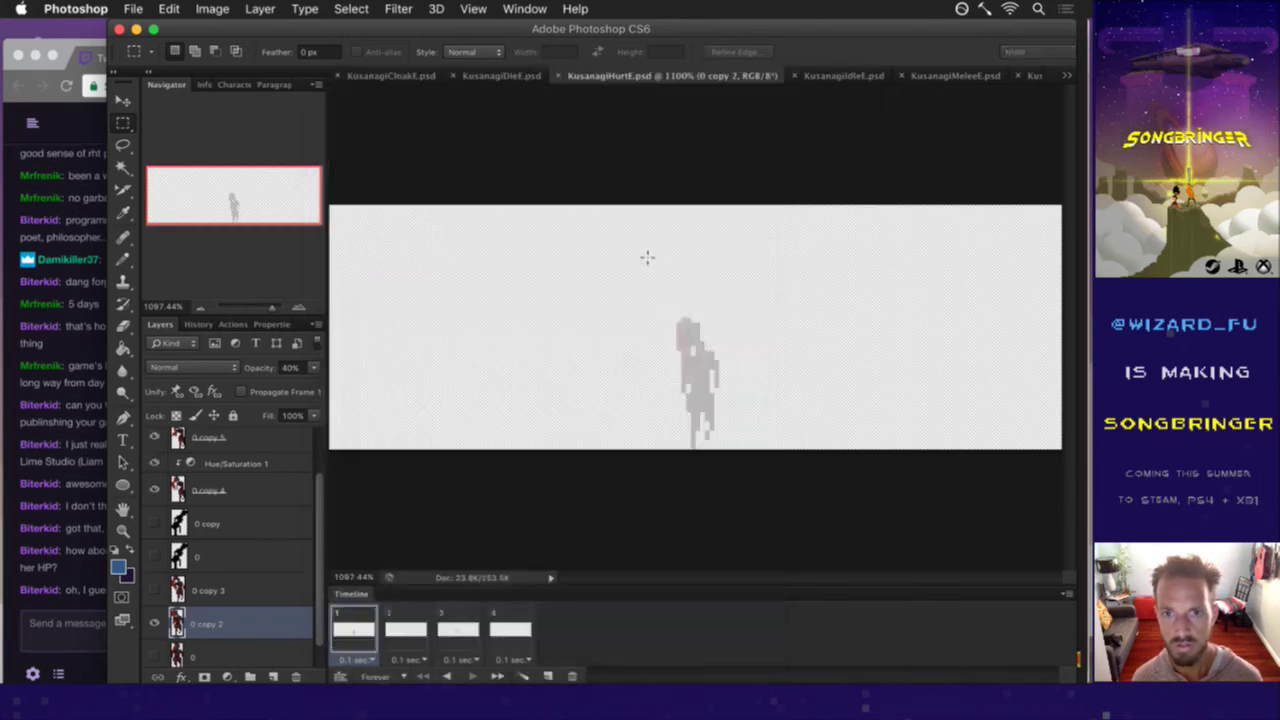
# Switch to the Twitch chat in Chrome and read the newest viewer message.
pyautogui.click(89, 608)
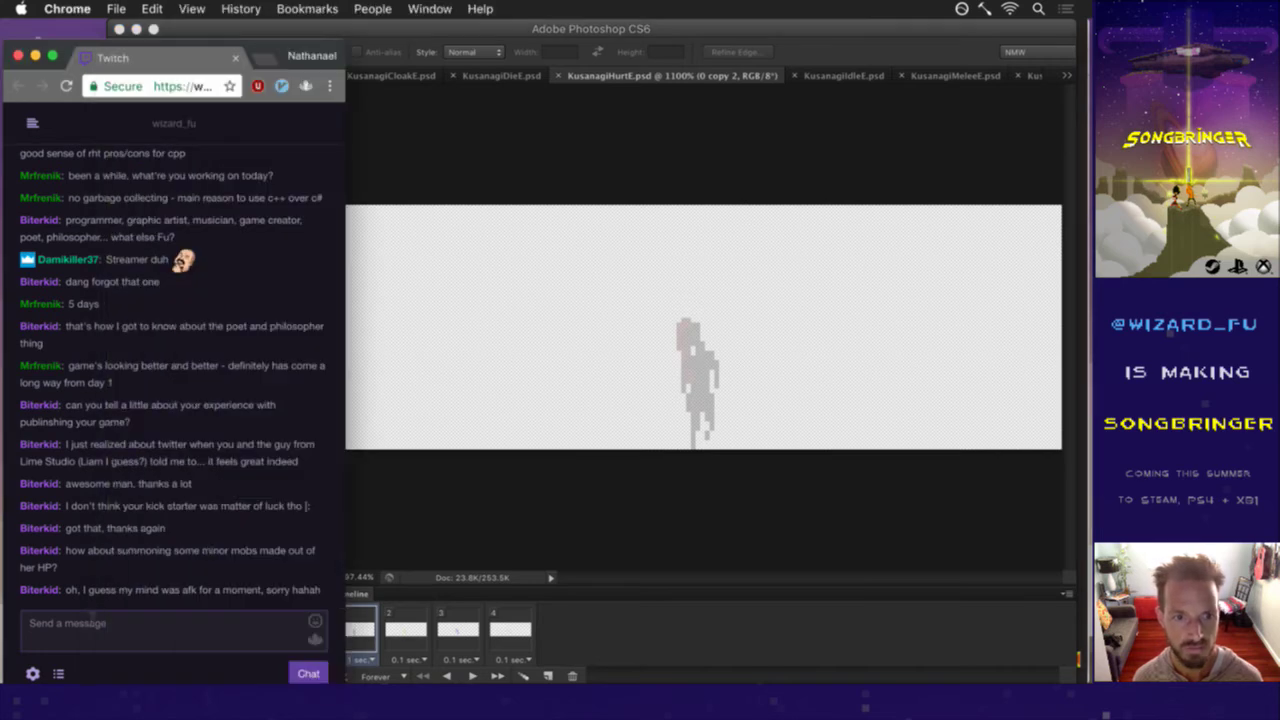
pyautogui.moveTo(87, 598); pyautogui.dragTo(212, 600)
pyautogui.click(216, 575)
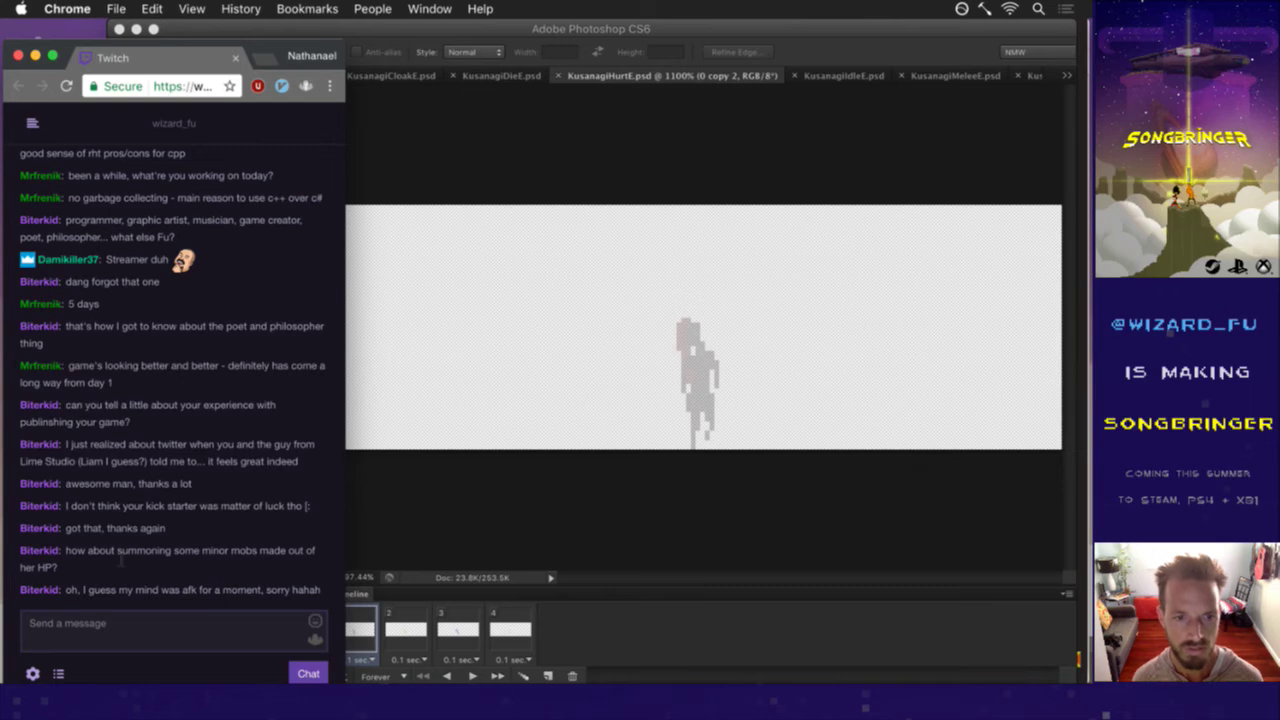
# Reread the viewer's chat message about summoning minor mobs, clear the text selection and switch back to Photoshop.
pyautogui.moveTo(151, 560); pyautogui.dragTo(207, 565)
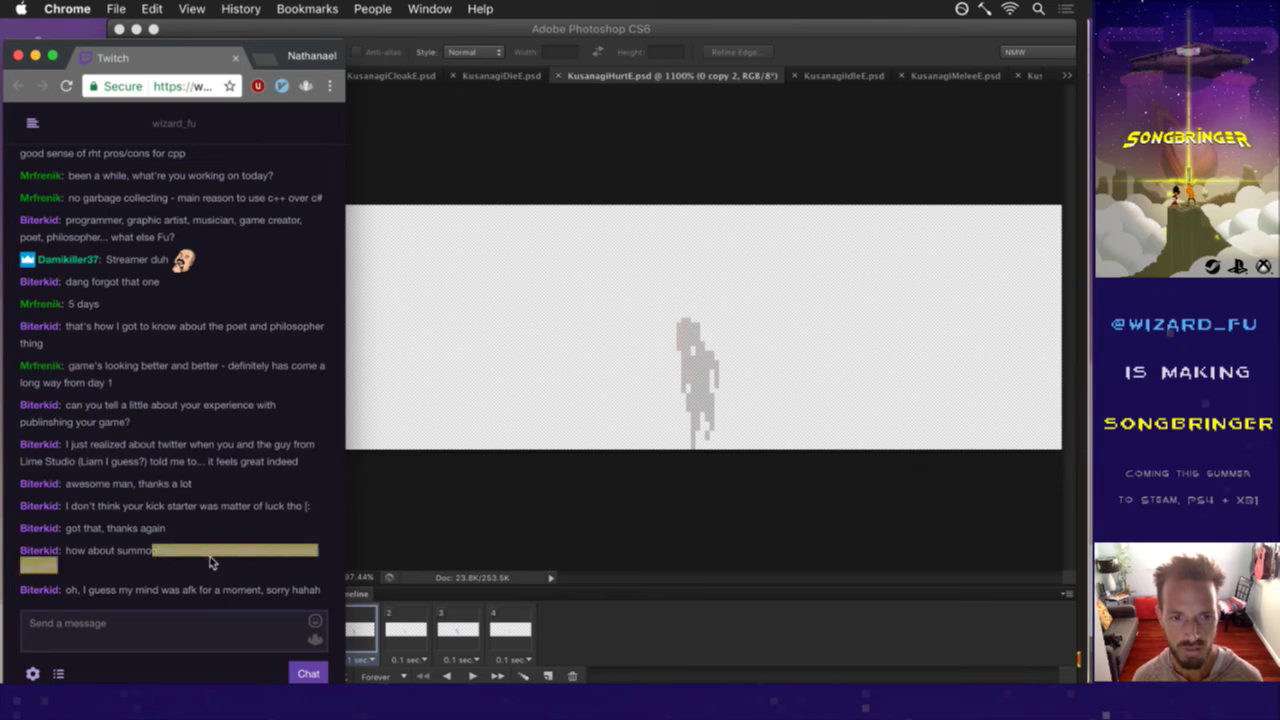
pyautogui.click(215, 568)
pyautogui.click(387, 510)
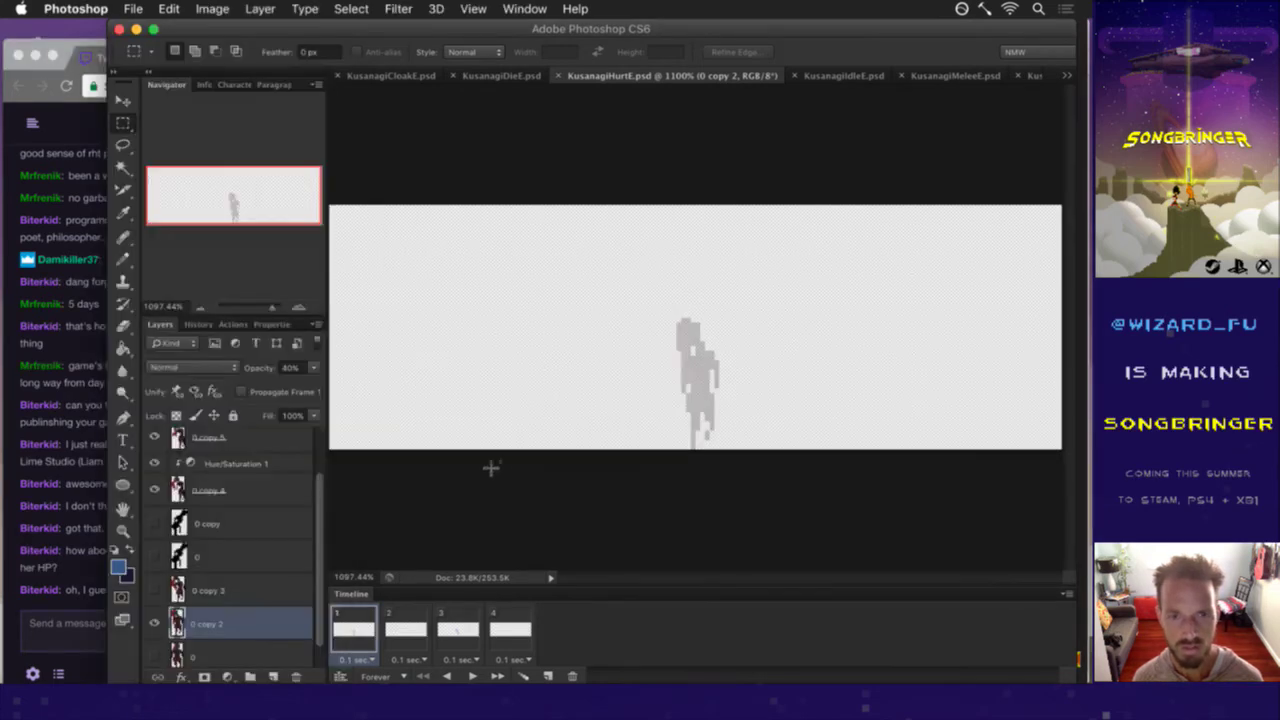
# Widen the canvas of KusanagiIdleE.psd to 156 pixels and fit it in the window.
pyautogui.click(829, 78)
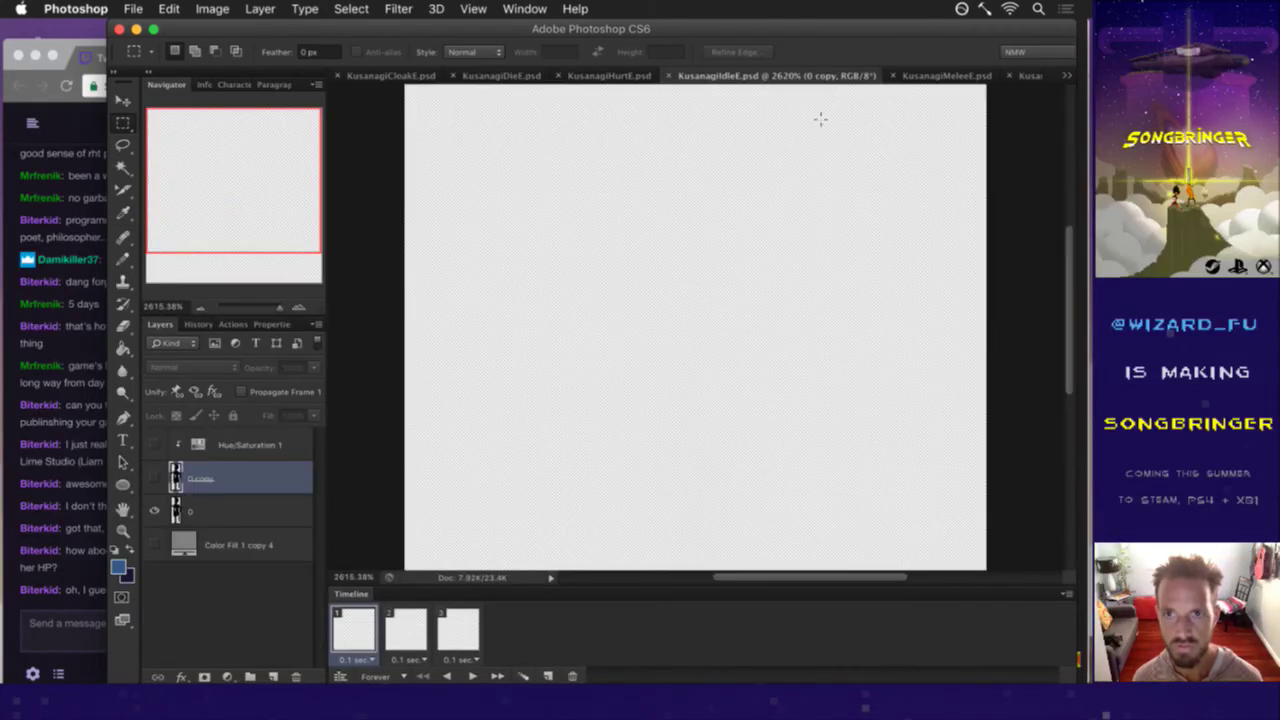
pyautogui.press('super+alt+c')
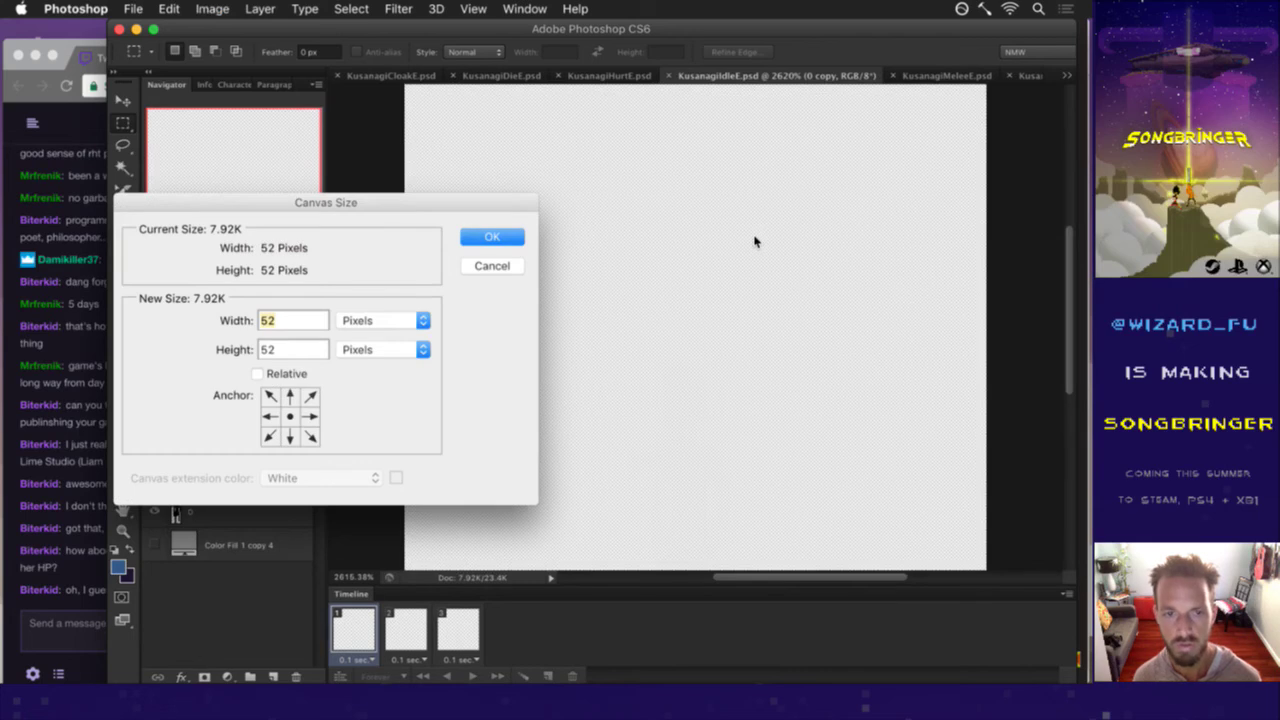
pyautogui.write('156')
pyautogui.press('Return')
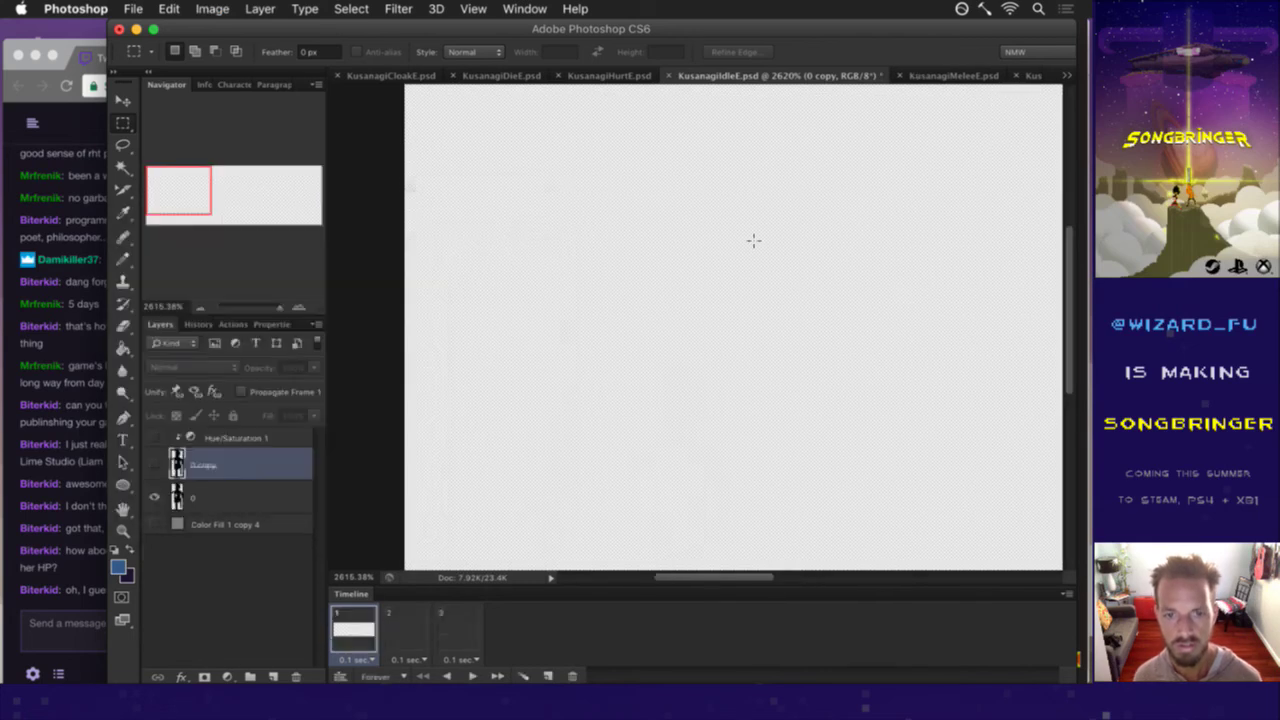
pyautogui.press('super+alt+c')
pyautogui.press('Escape')
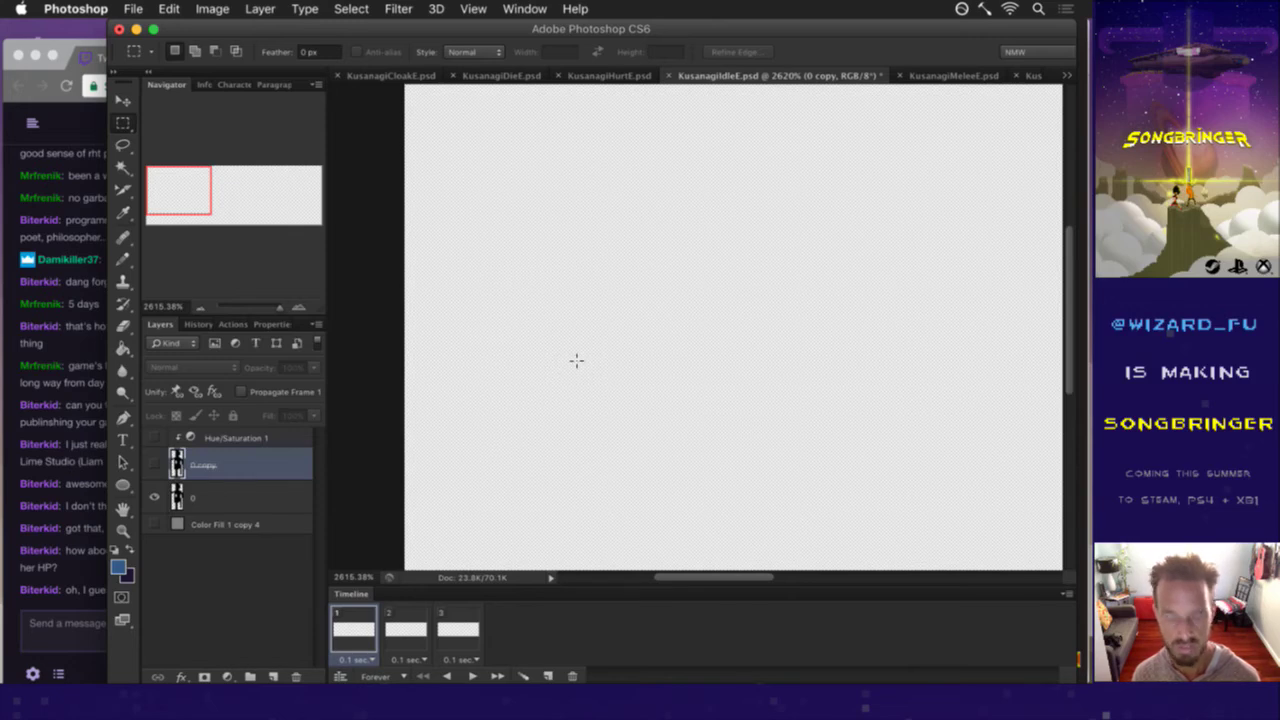
pyautogui.press('super+0')
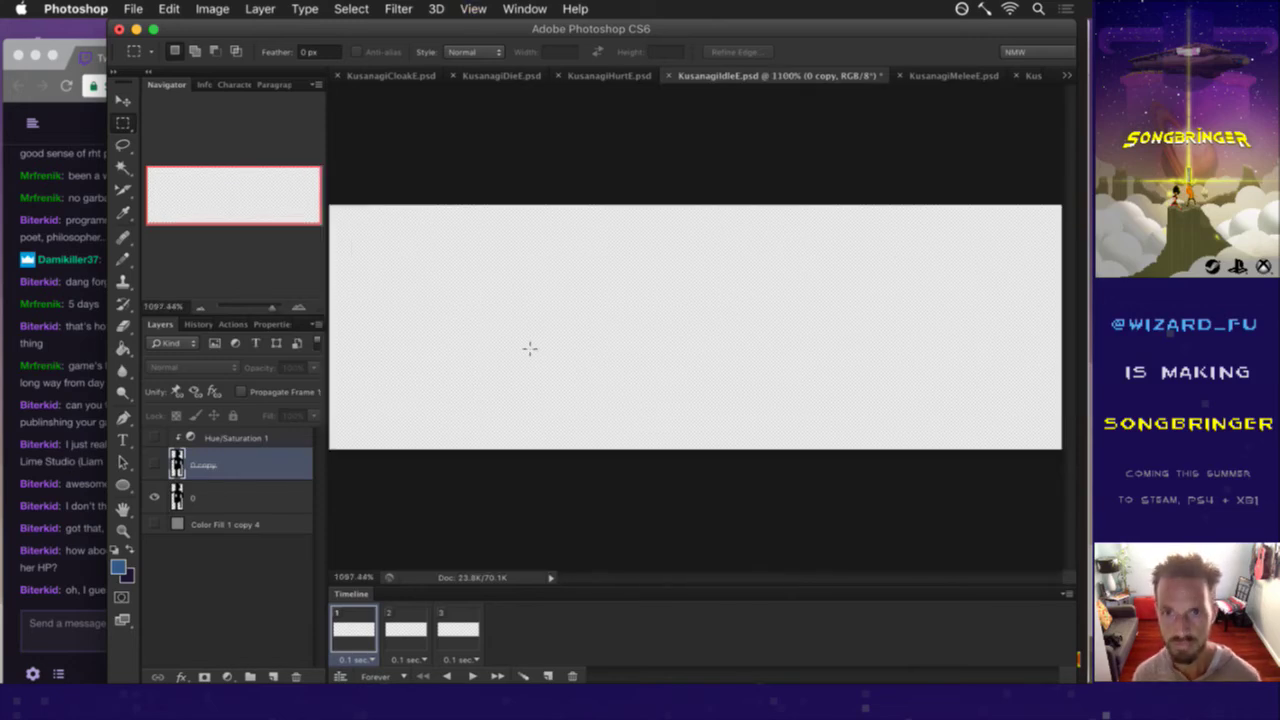
# Select the second frame and render KusanagiIdleE.psd as an image sequence, replacing the existing one.
pyautogui.click(408, 630)
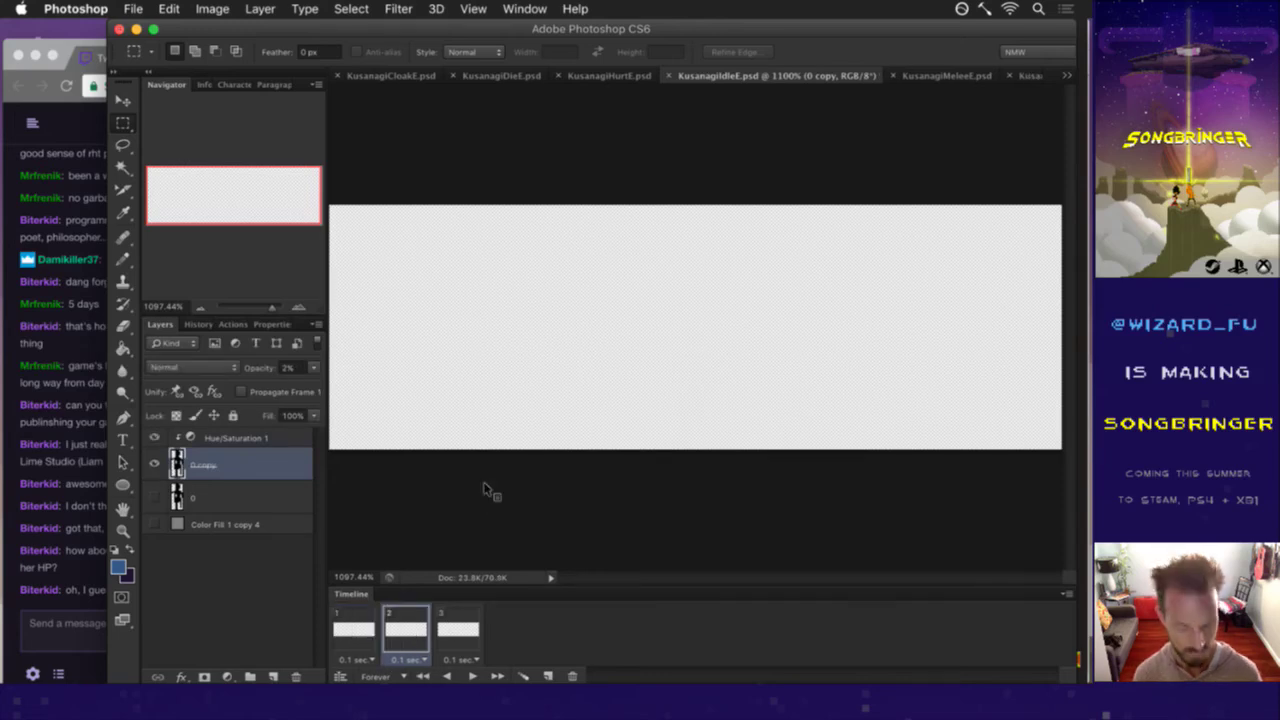
pyautogui.press('super+shift+alt+r')
pyautogui.press('Return')
pyautogui.press('Return')
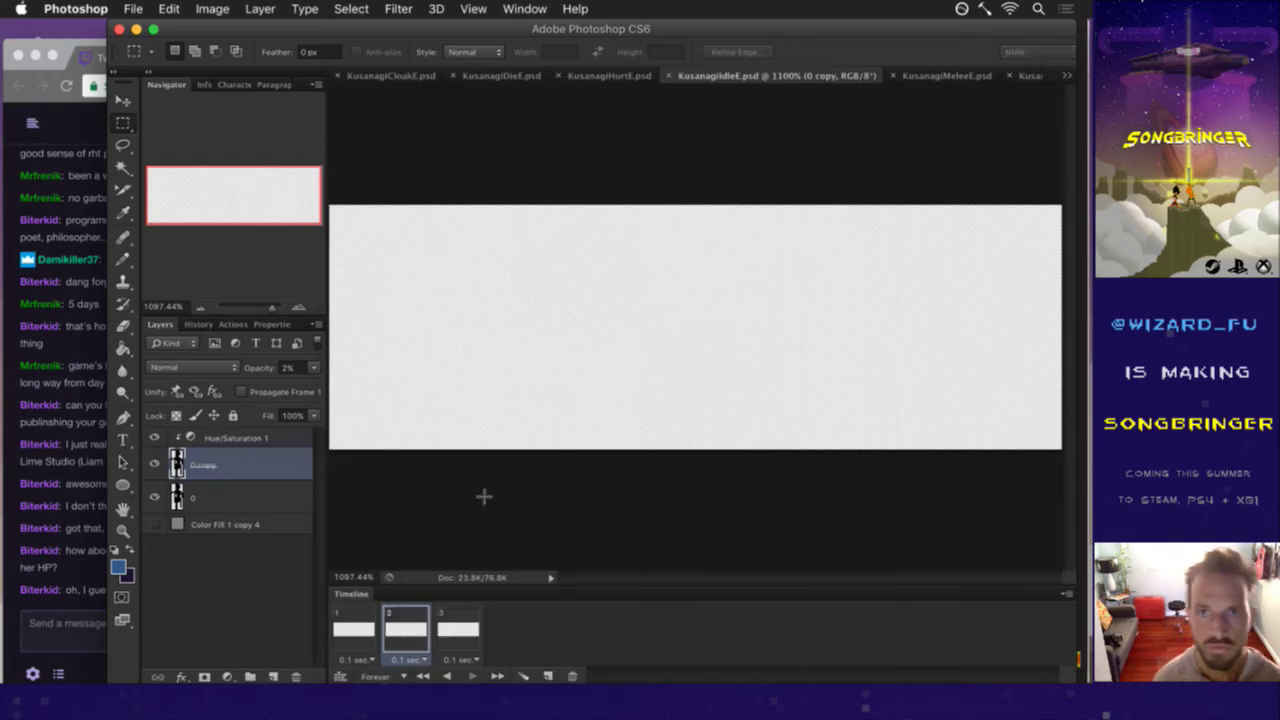
# Widen the canvas of KusanagiMeleeE.psd to 156 pixels and render it as a PNG image sequence into the Shadow folder, replacing the existing one.
pyautogui.click(929, 77)
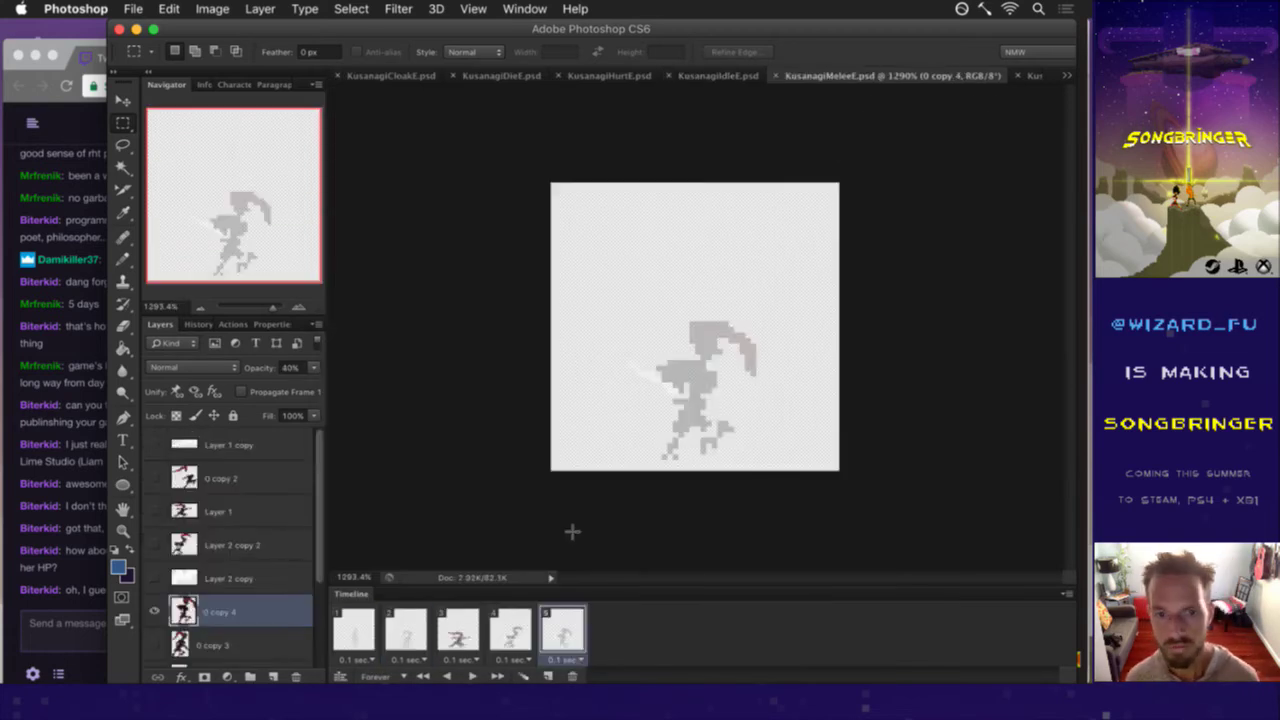
pyautogui.press('super+alt+c')
pyautogui.write('156')
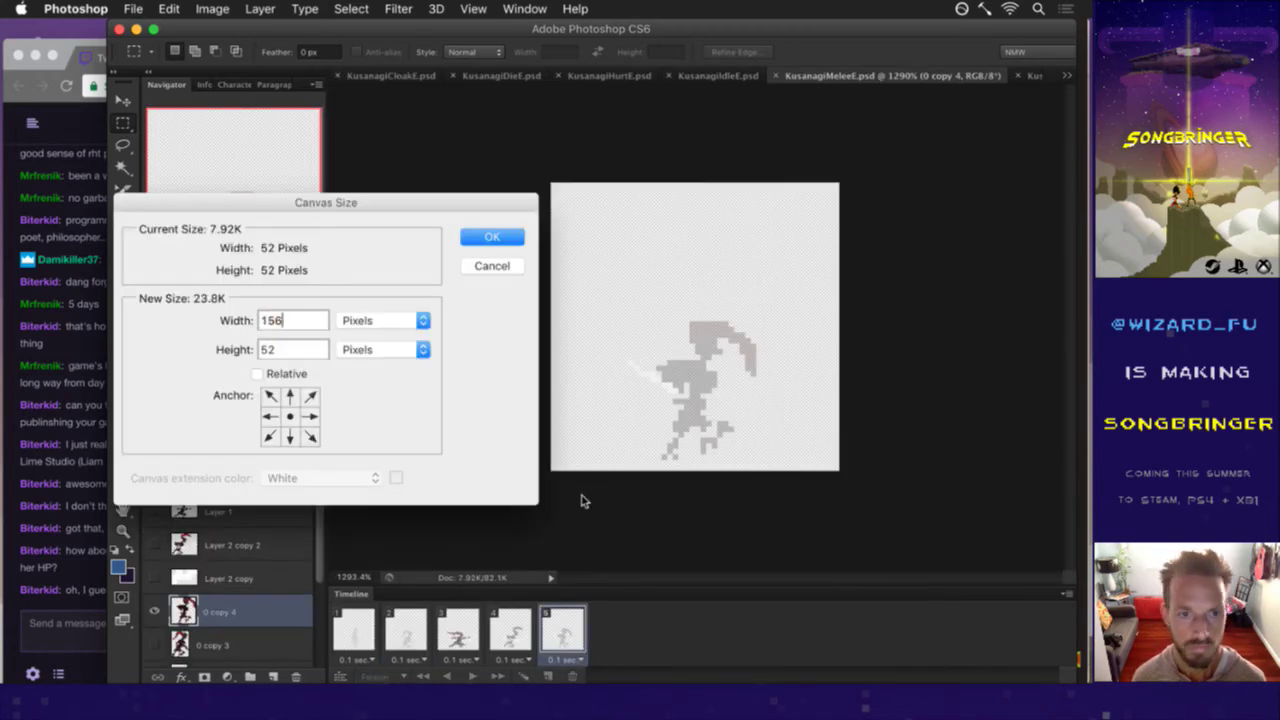
pyautogui.press('Return')
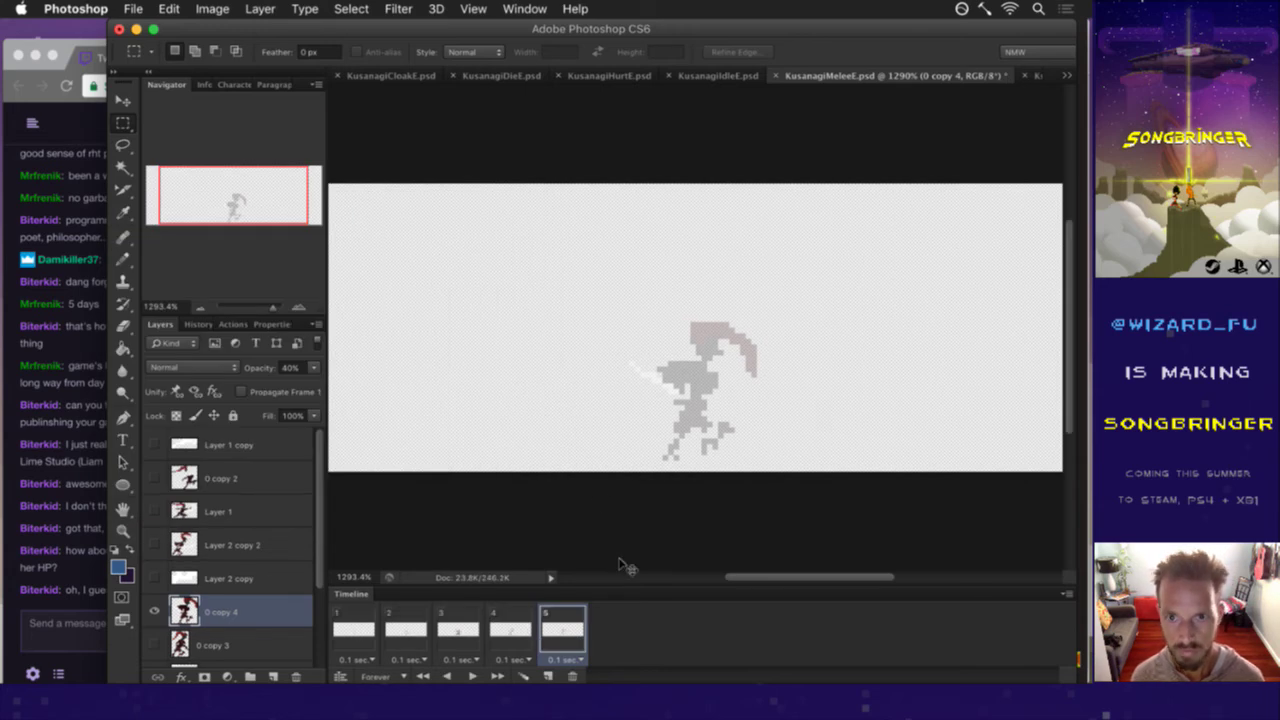
pyautogui.press('super+alt+shift+r')
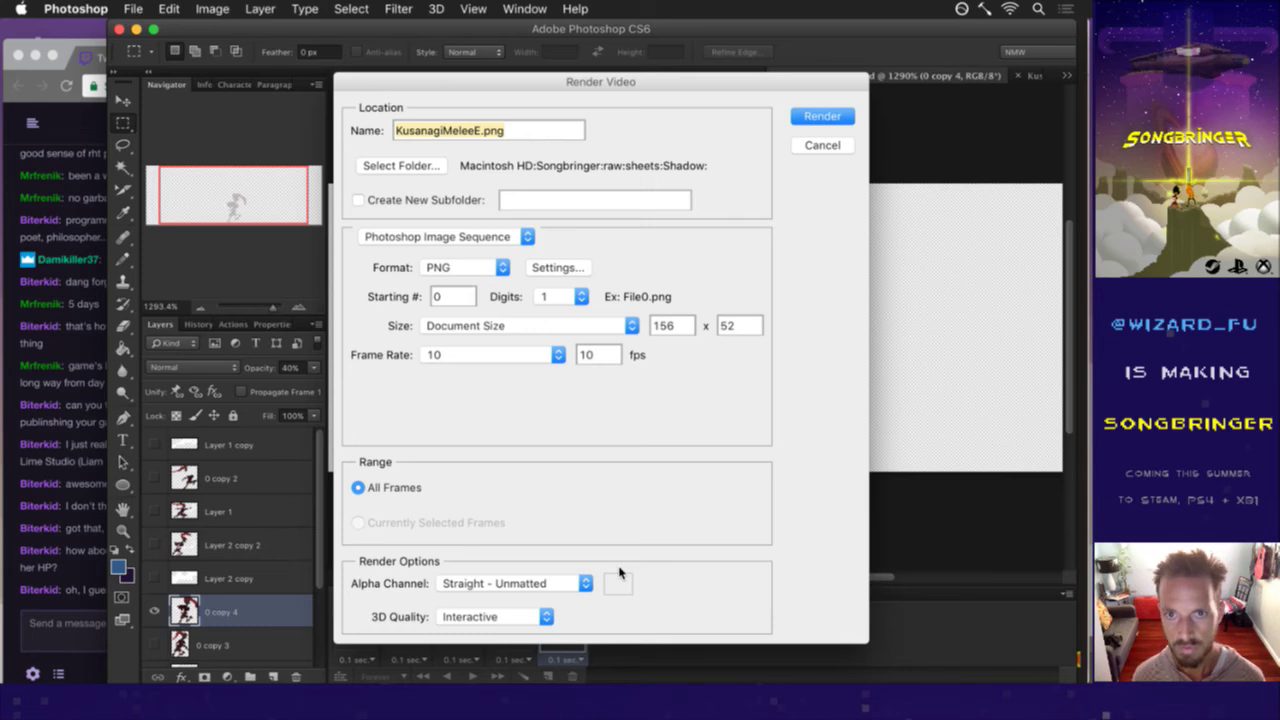
pyautogui.press('Return')
pyautogui.press('Return')
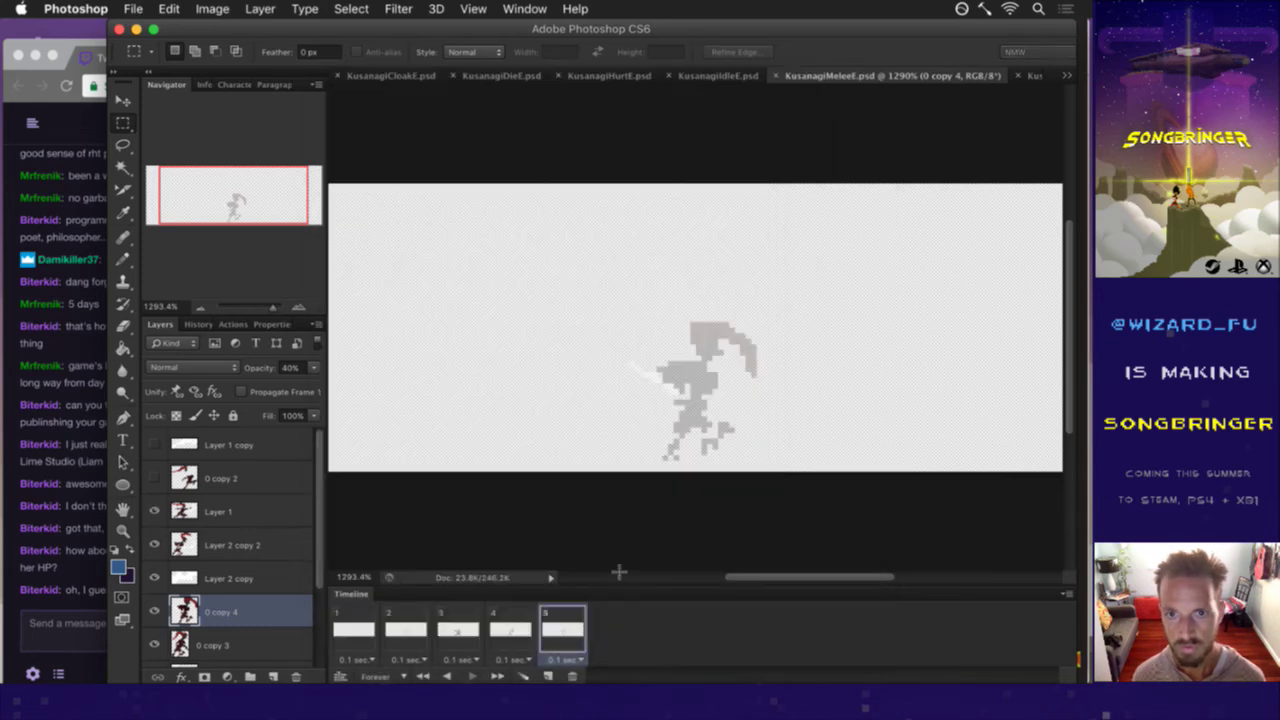
# Widen the canvas of KusanagiStealE.psd to 156 pixels and save the file.
pyautogui.click(1036, 78)
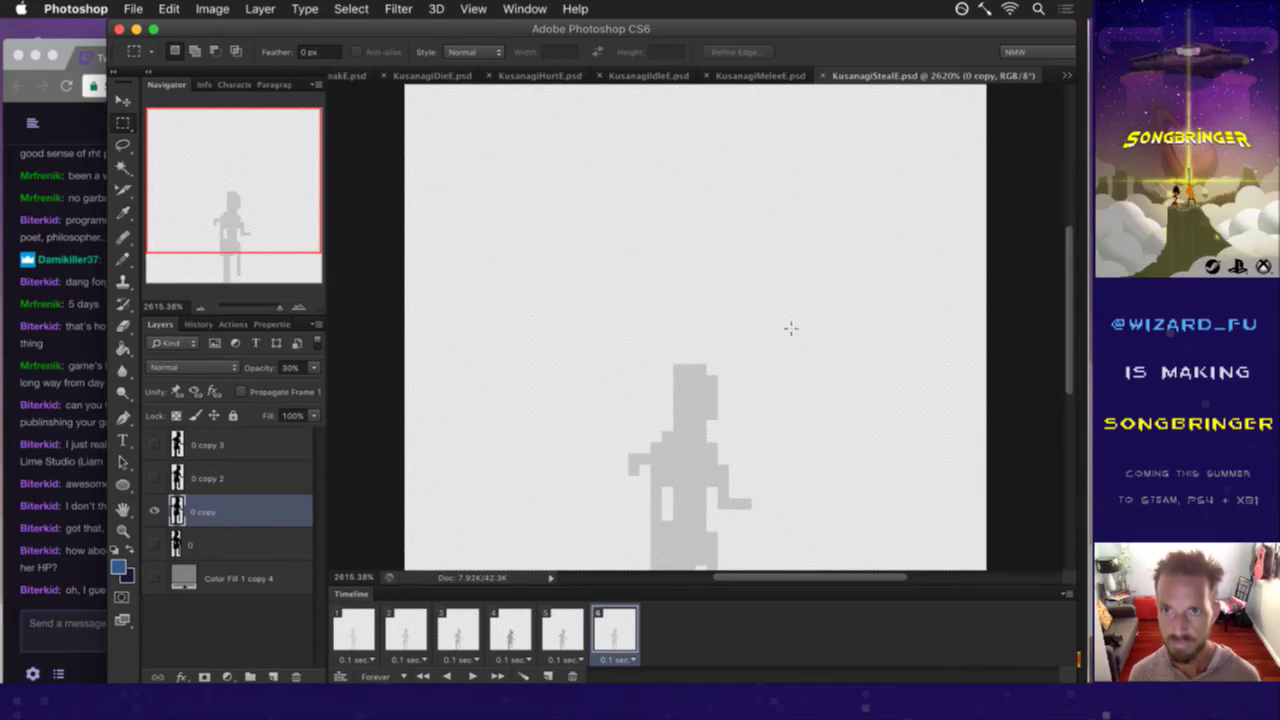
pyautogui.press('super+alt+shift+r')
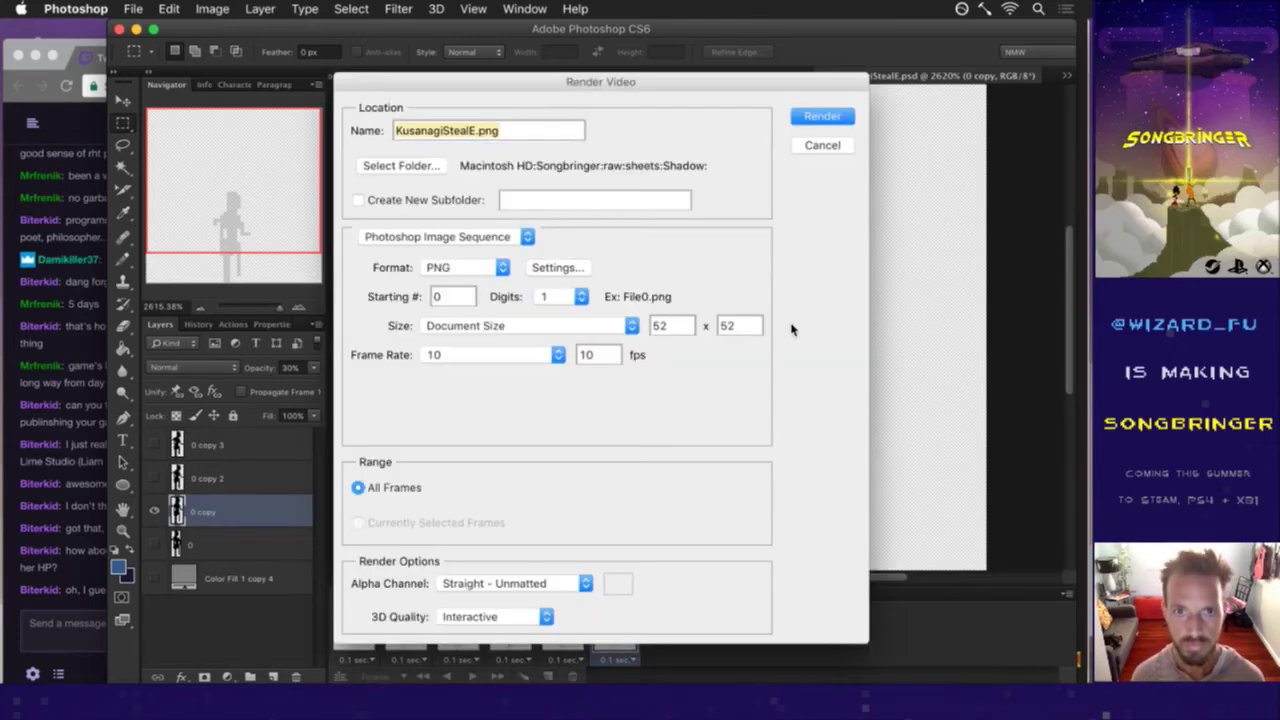
pyautogui.press('Return')
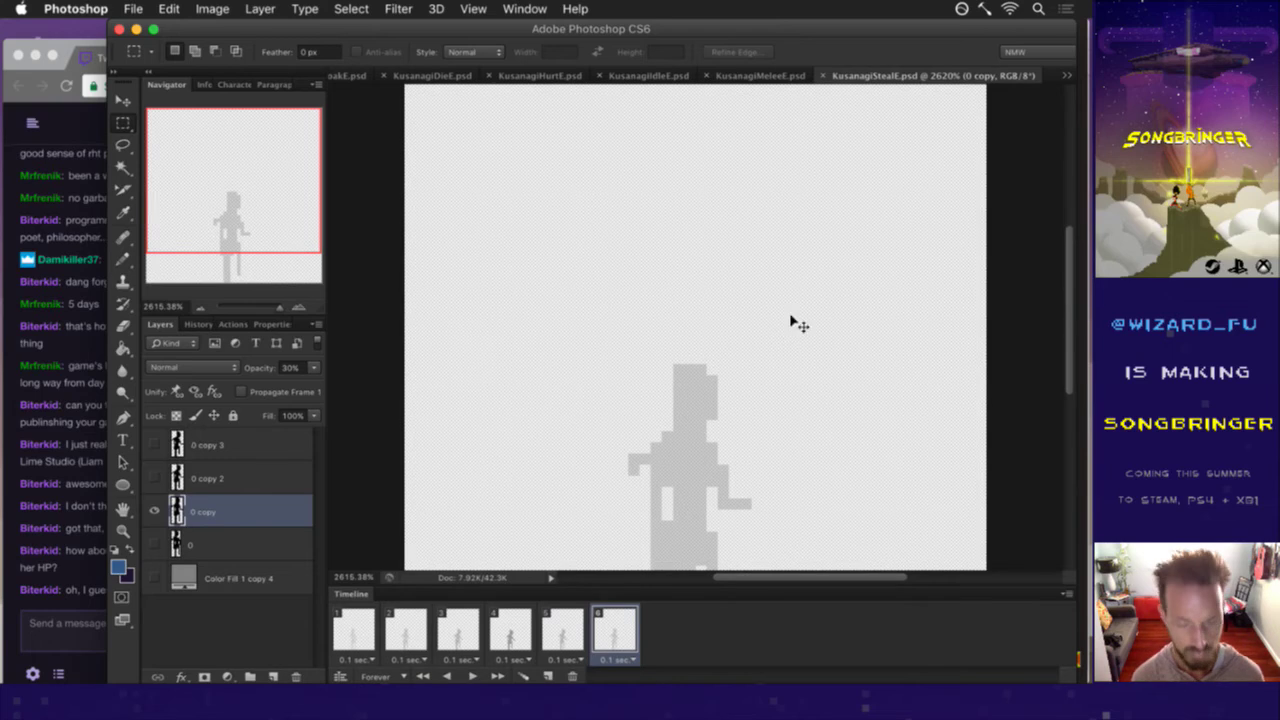
pyautogui.press('super+alt+c')
pyautogui.write('156')
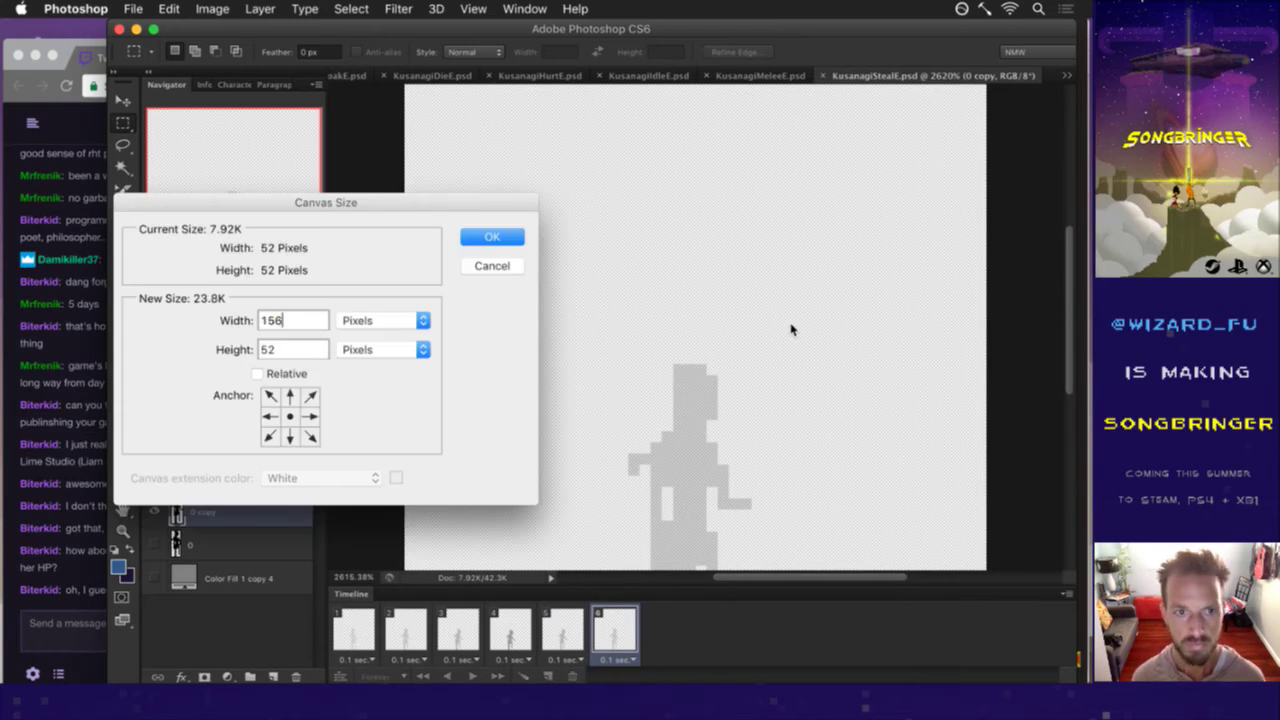
pyautogui.press('Return')
pyautogui.scroll(-5, 870, 460)
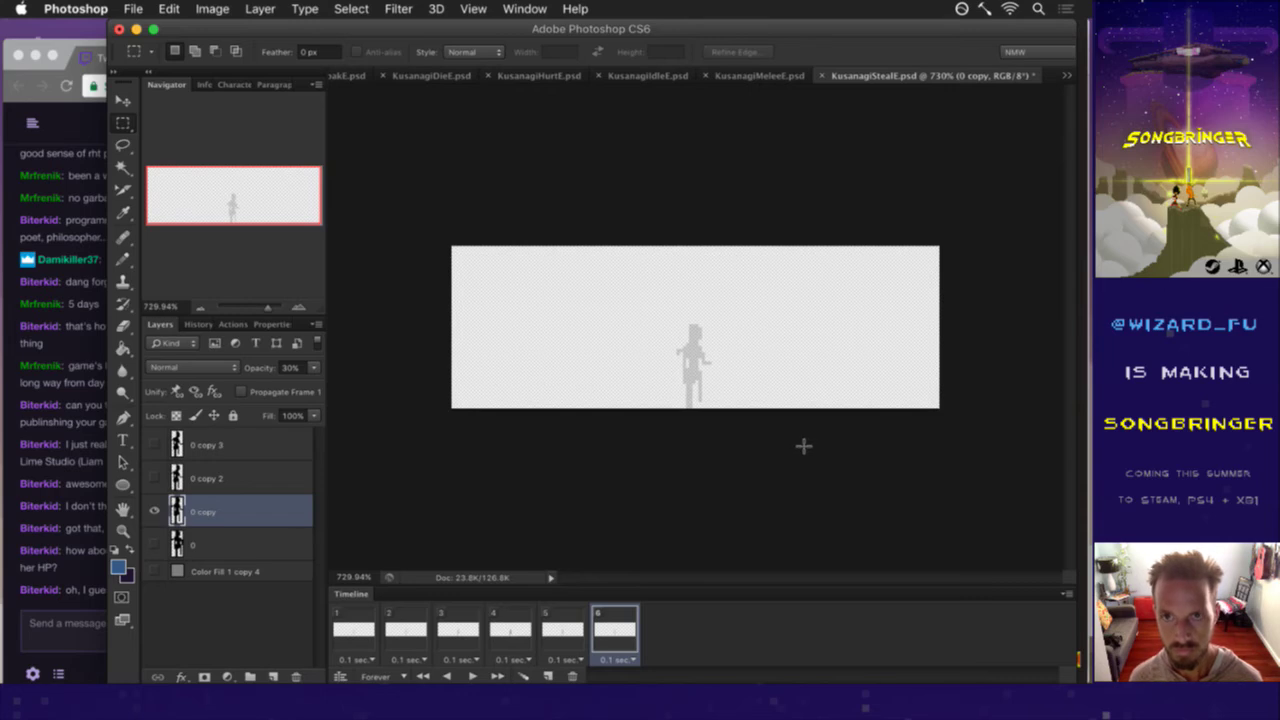
pyautogui.press('super+s')
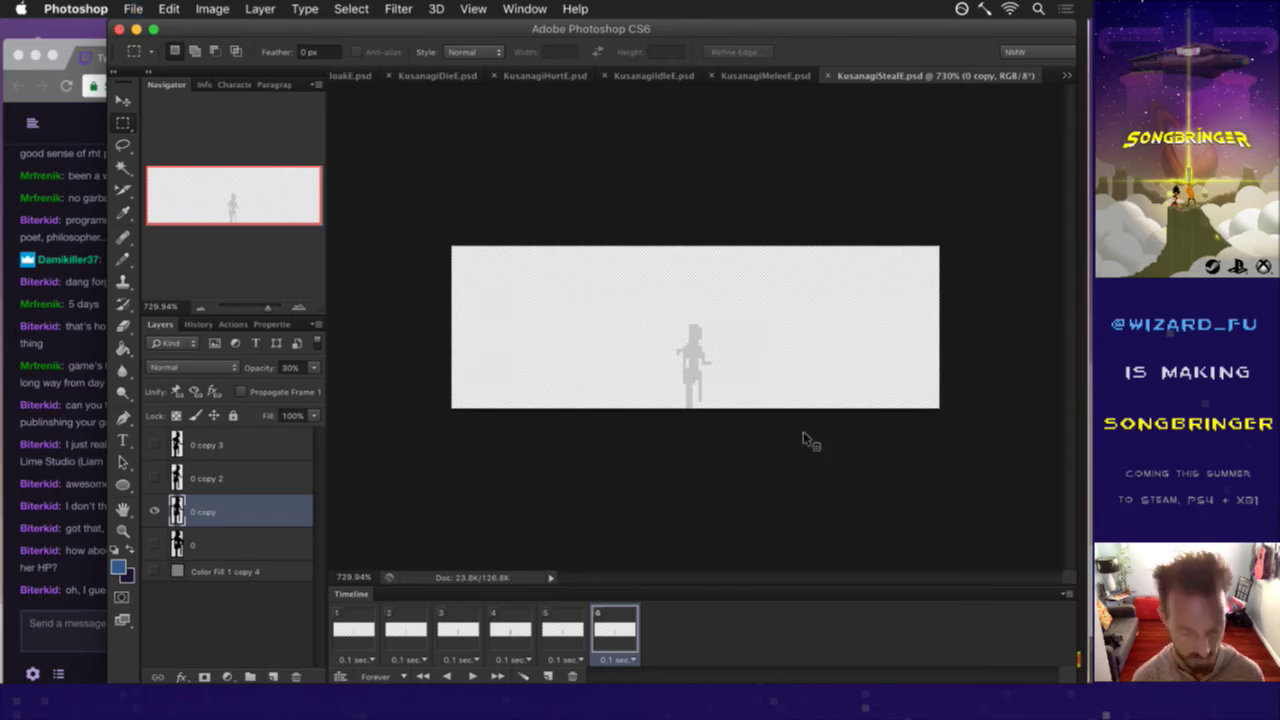
# Render KusanagiStealE.psd at 156 x 52 as a PNG image sequence, replacing the existing one.
pyautogui.press('super+alt+shift+r')
pyautogui.press('Return')
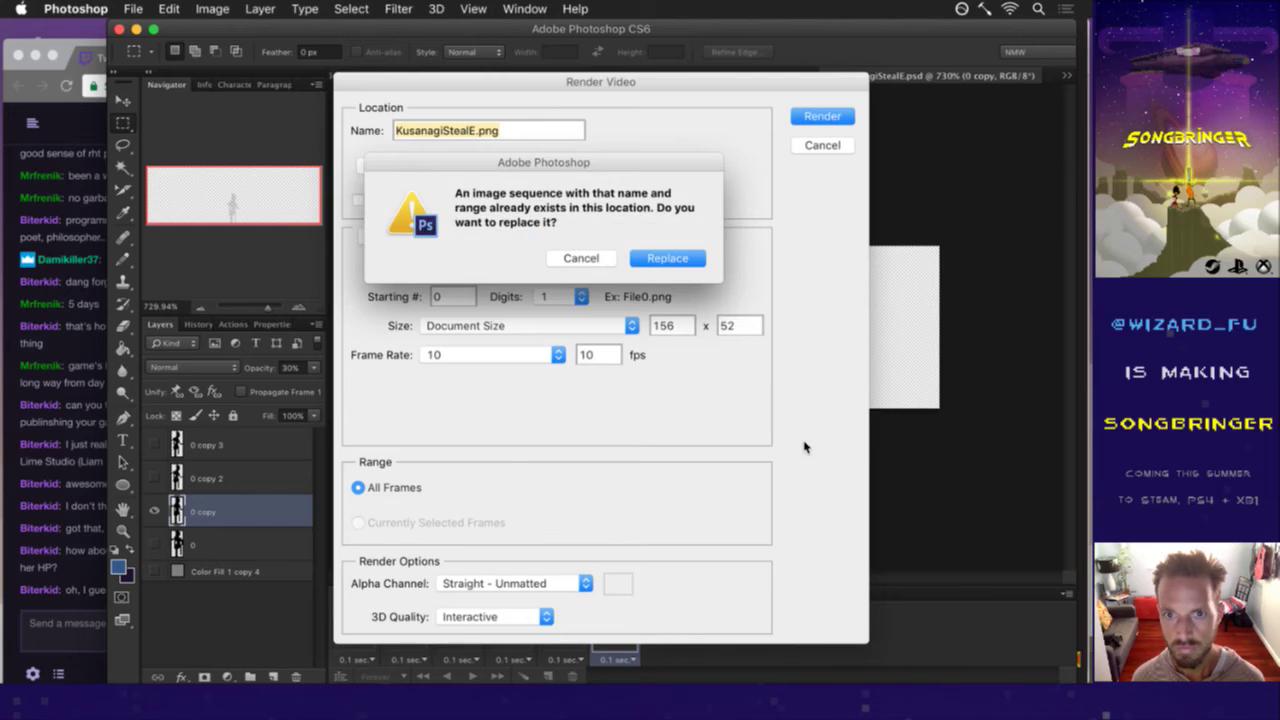
pyautogui.press('Return')
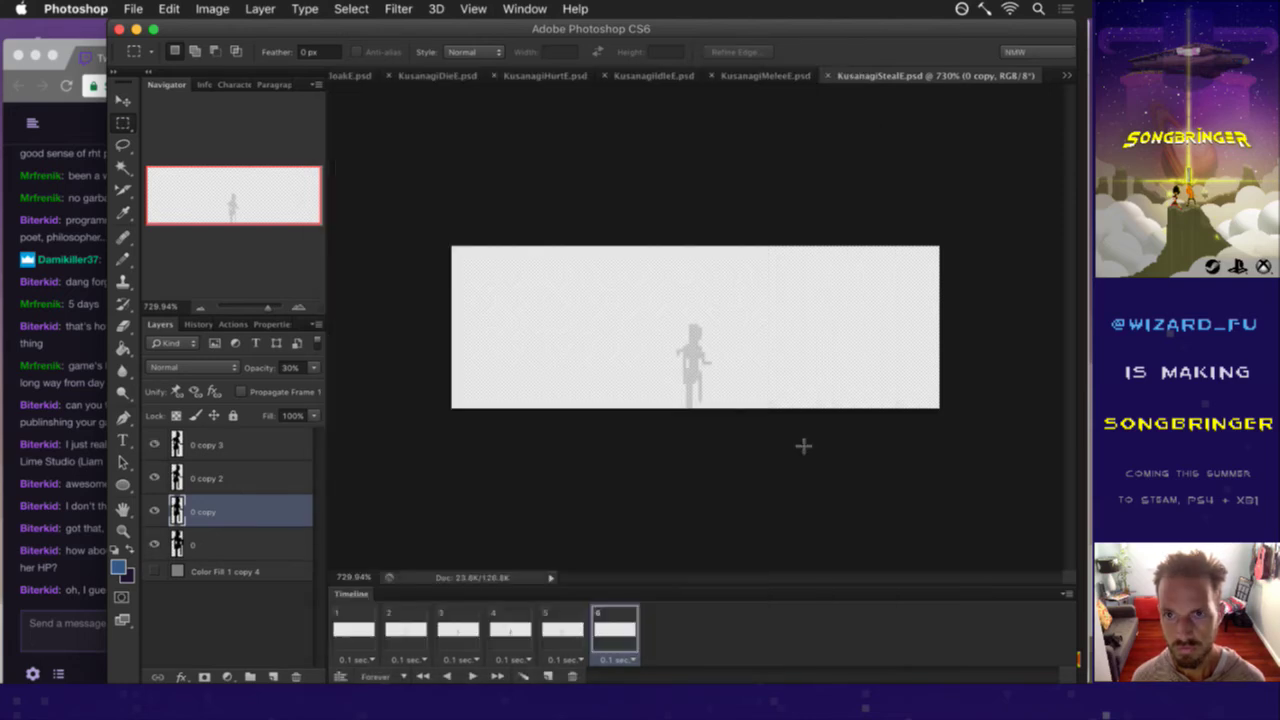
# Save a copy of KusanagiMeleeE.psd in the Shadow folder under the name KusanagiMelee2E.psd.
pyautogui.click(782, 78)
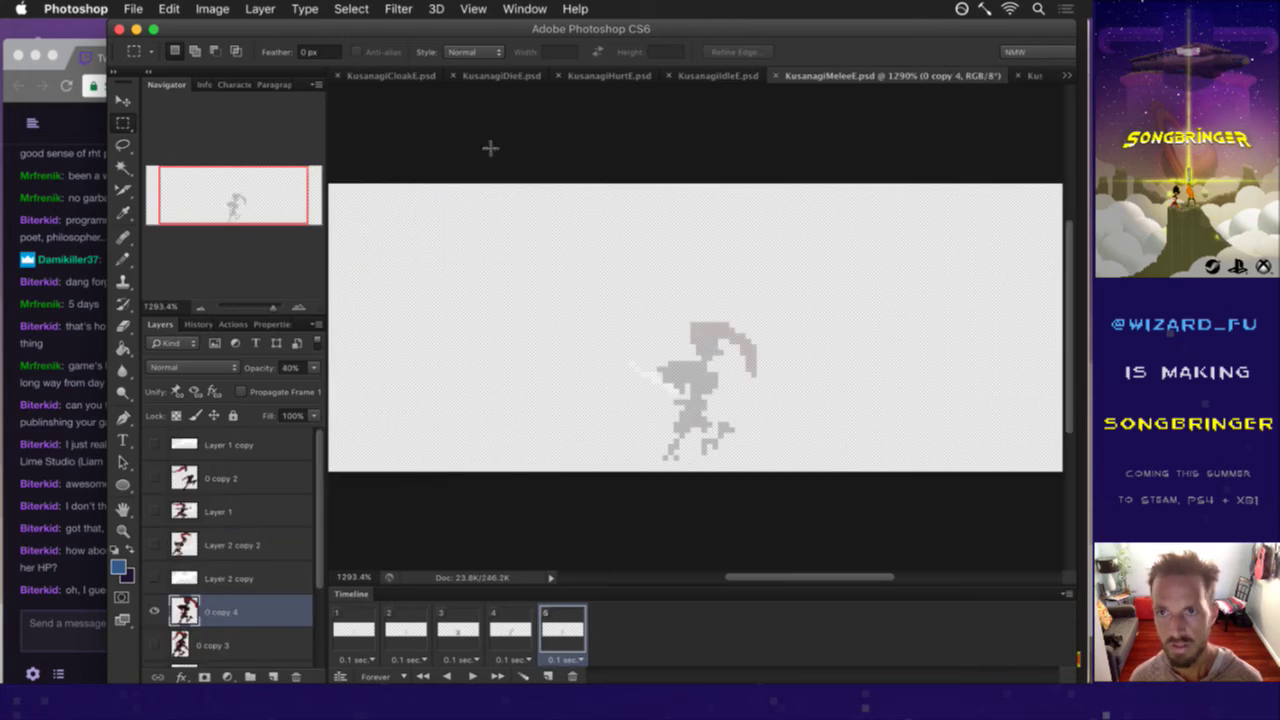
pyautogui.click(133, 9)
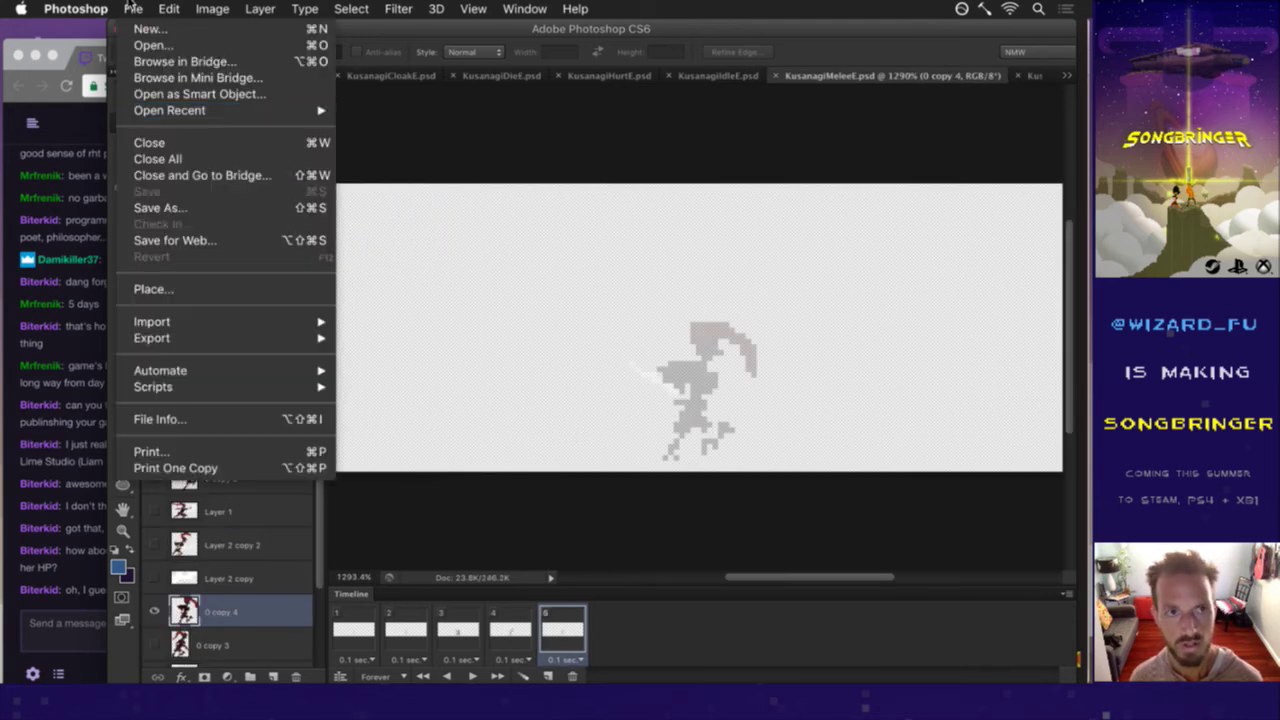
pyautogui.click(212, 207)
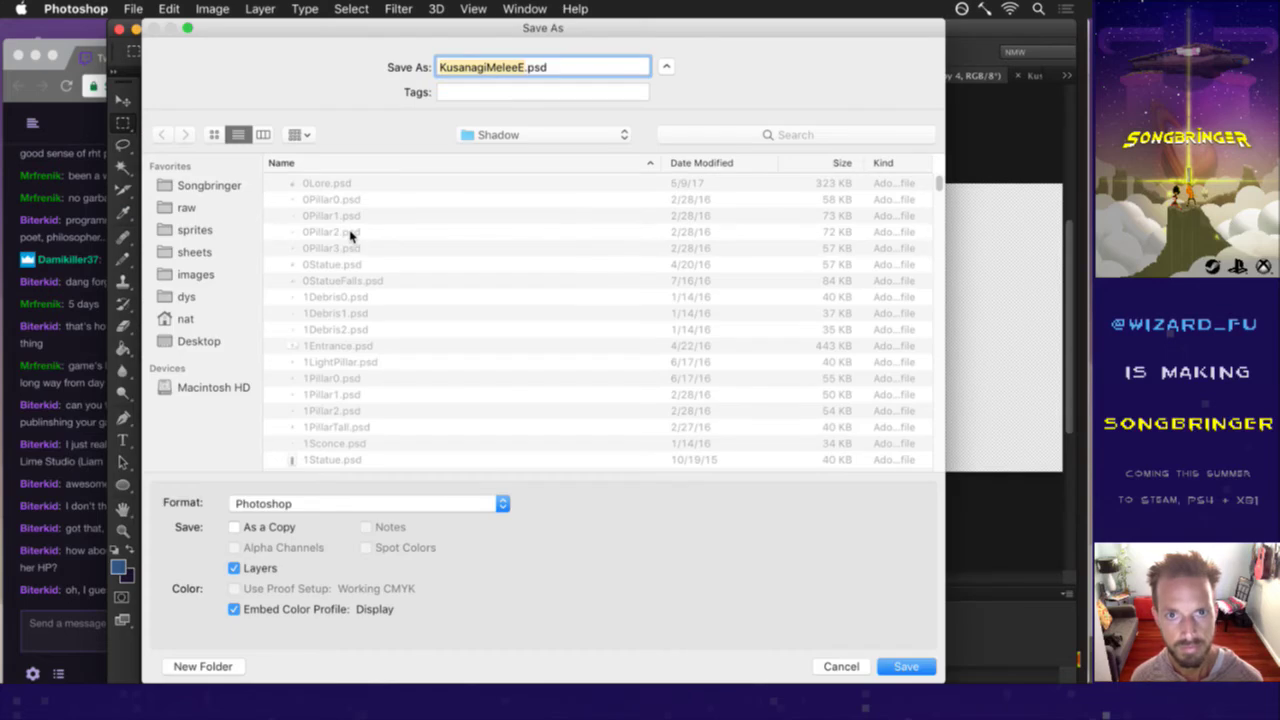
pyautogui.press('Right')
pyautogui.press('Left')
pyautogui.write('2')
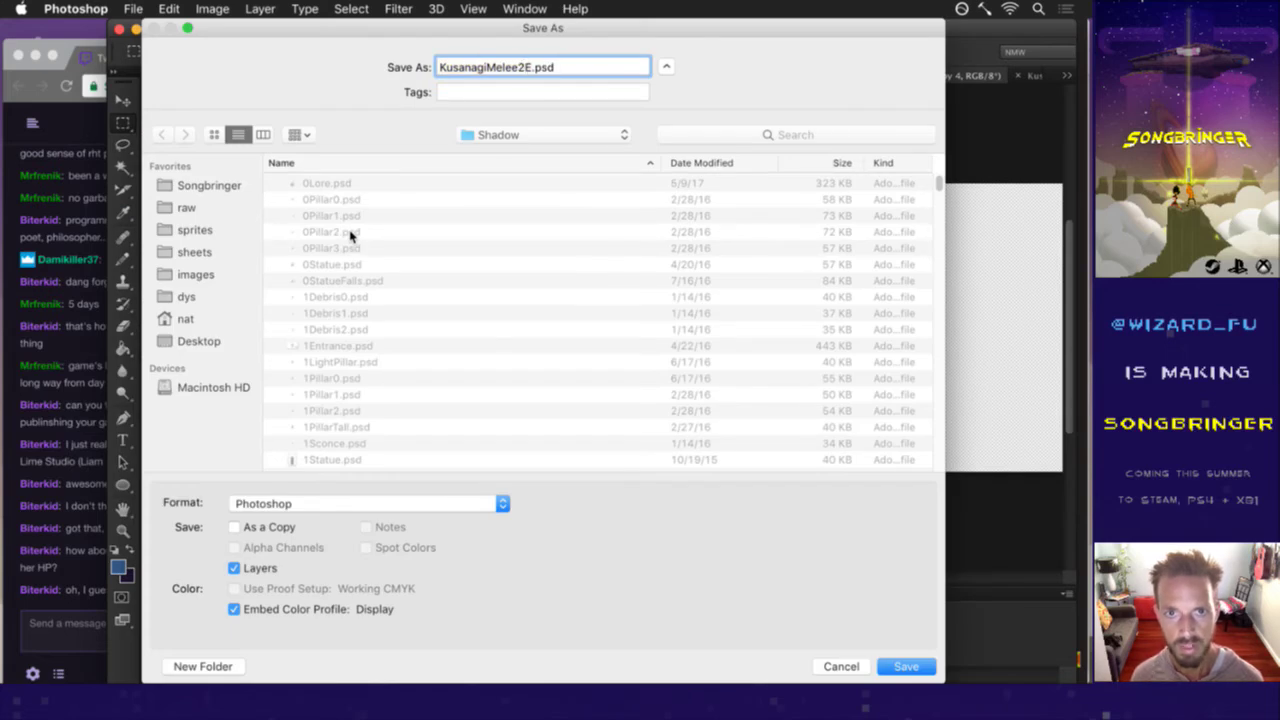
pyautogui.press('Return')
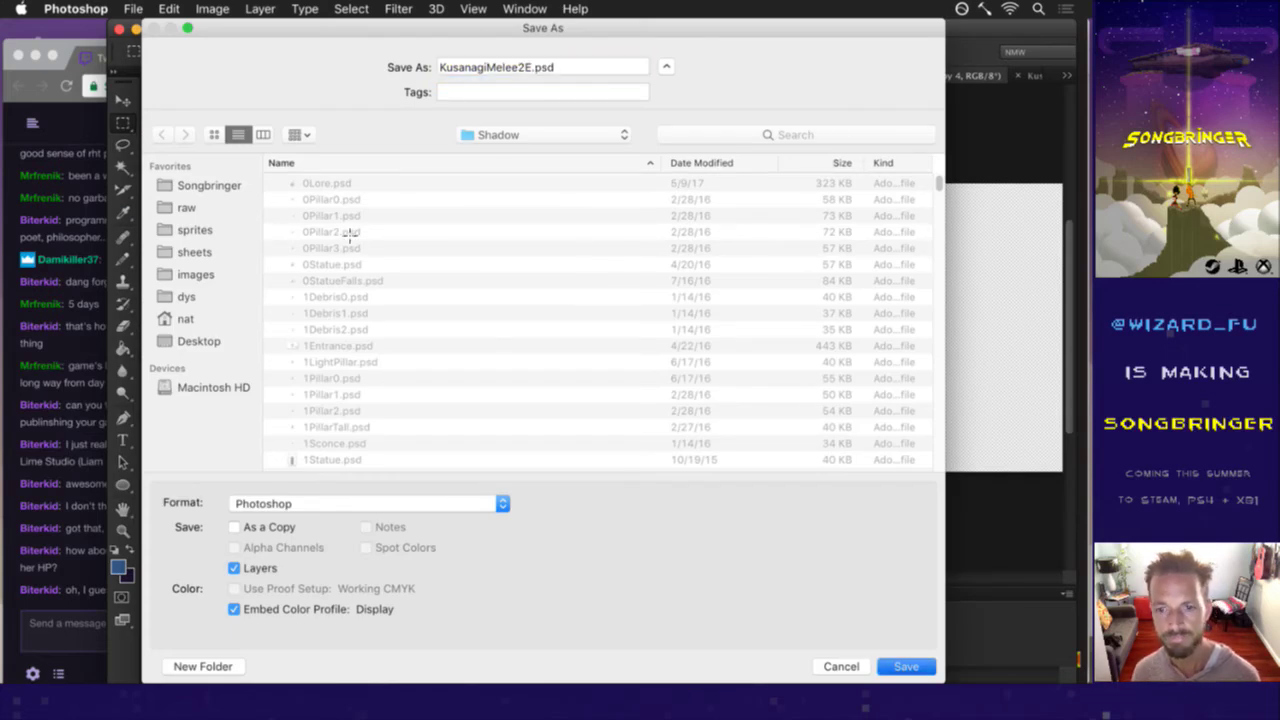
# Select all five animation frames and show the Color Fill 1 copy 4 background layer in them.
pyautogui.scroll(-1, 701, 415)
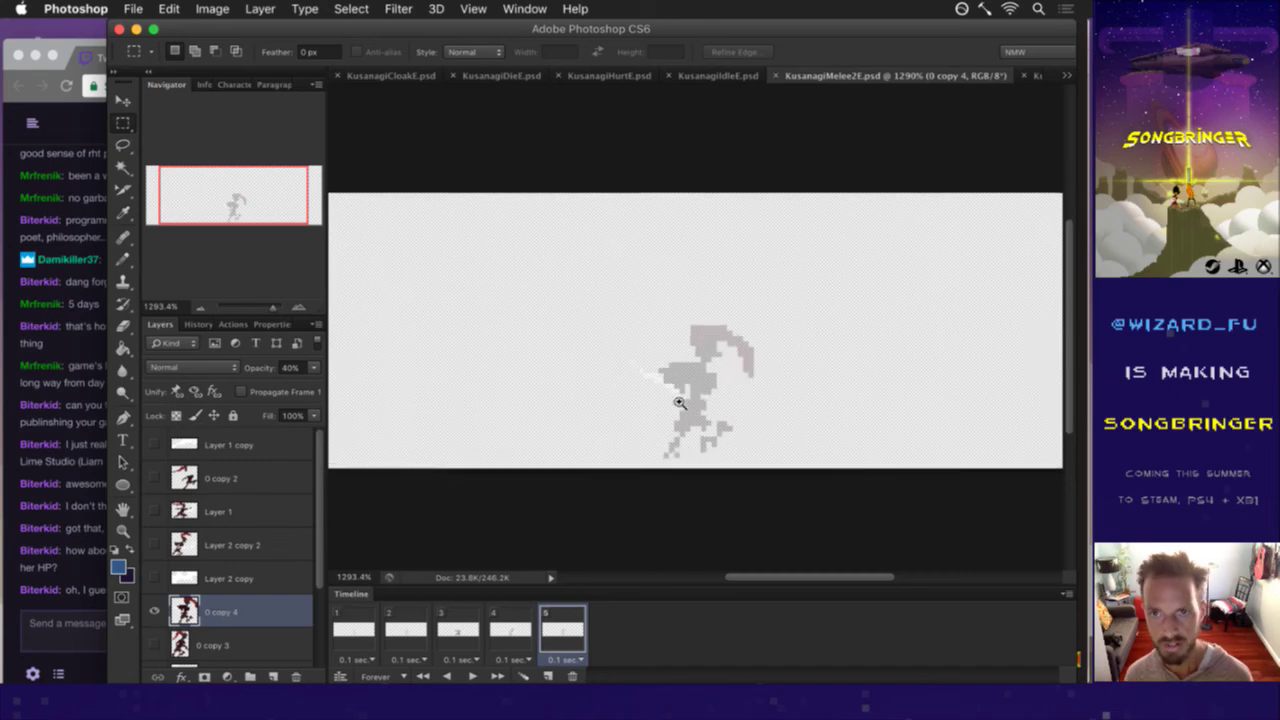
pyautogui.click(376, 620)
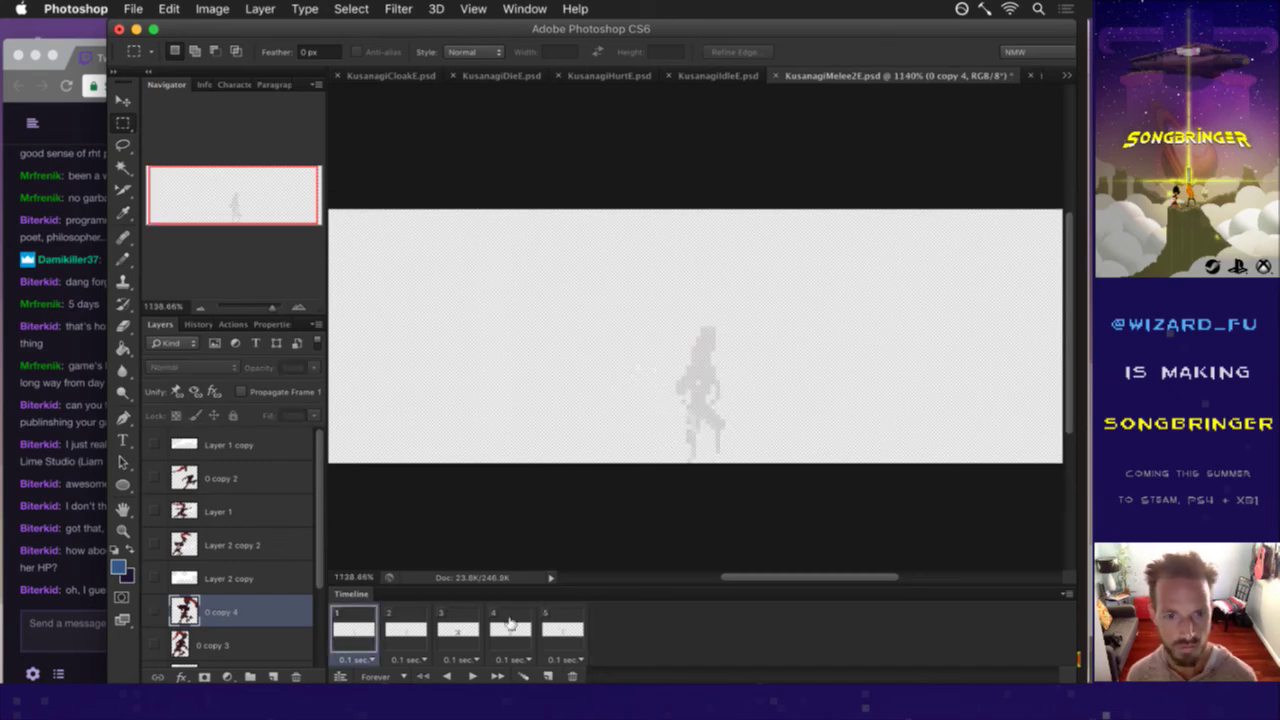
pyautogui.keyDown('shift'); pyautogui.click(565, 628); pyautogui.keyUp('shift')
pyautogui.scroll(-2, 328, 600)
pyautogui.scroll(-1, 331, 609)
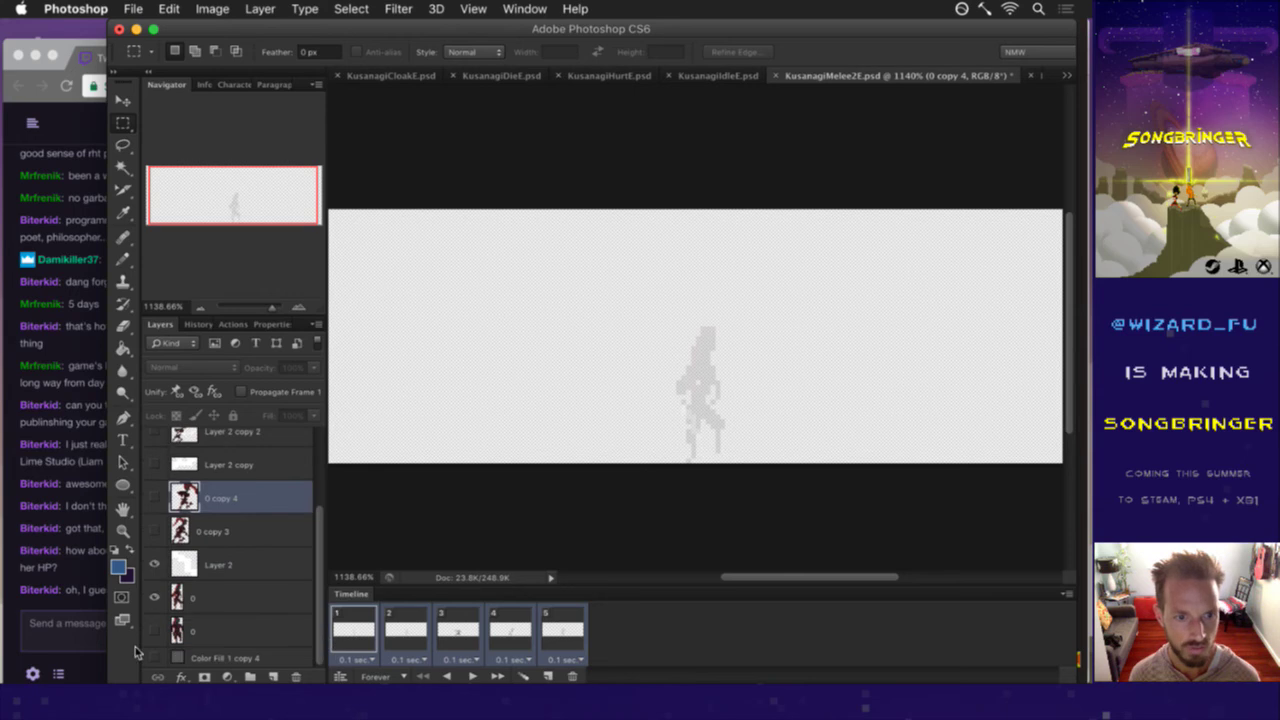
pyautogui.click(154, 658)
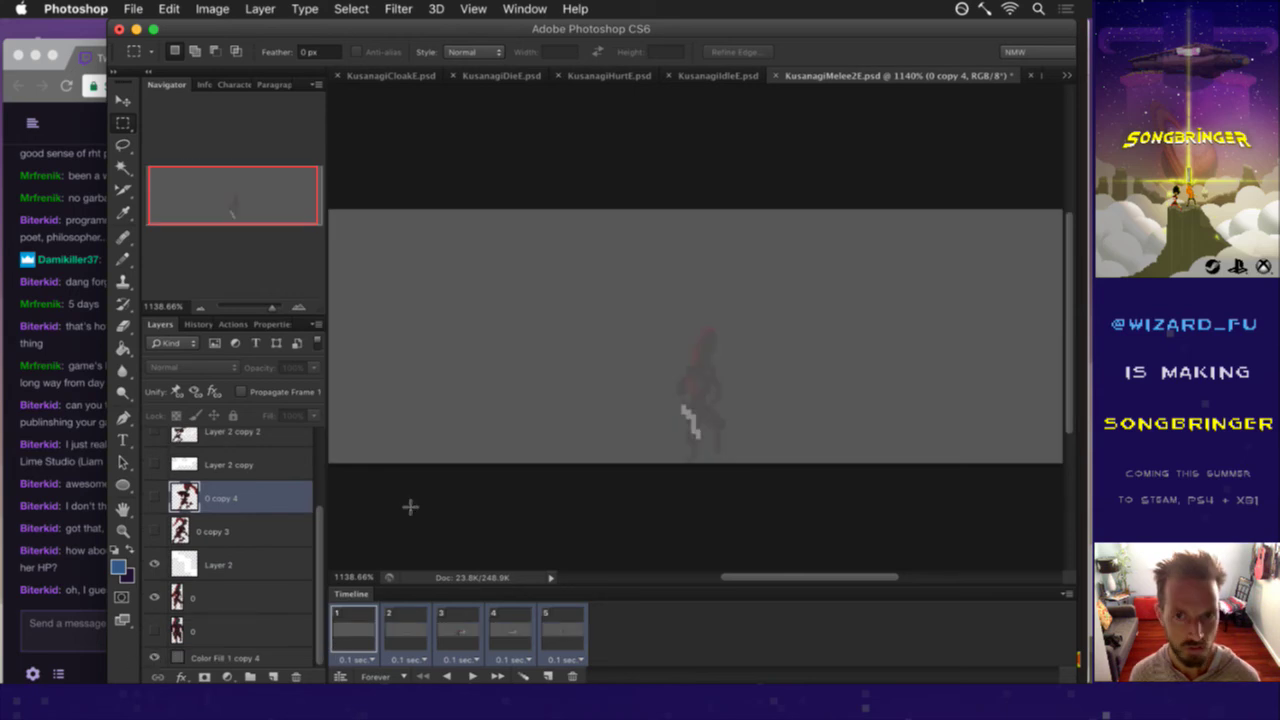
# Step back and forth through the five frames of KusanagiMelee2E.psd to examine the poses and sword swing of the melee attack.
pyautogui.click(418, 622)
pyautogui.click(510, 627)
pyautogui.click(477, 630)
pyautogui.click(509, 630)
pyautogui.click(549, 628)
pyautogui.click(518, 630)
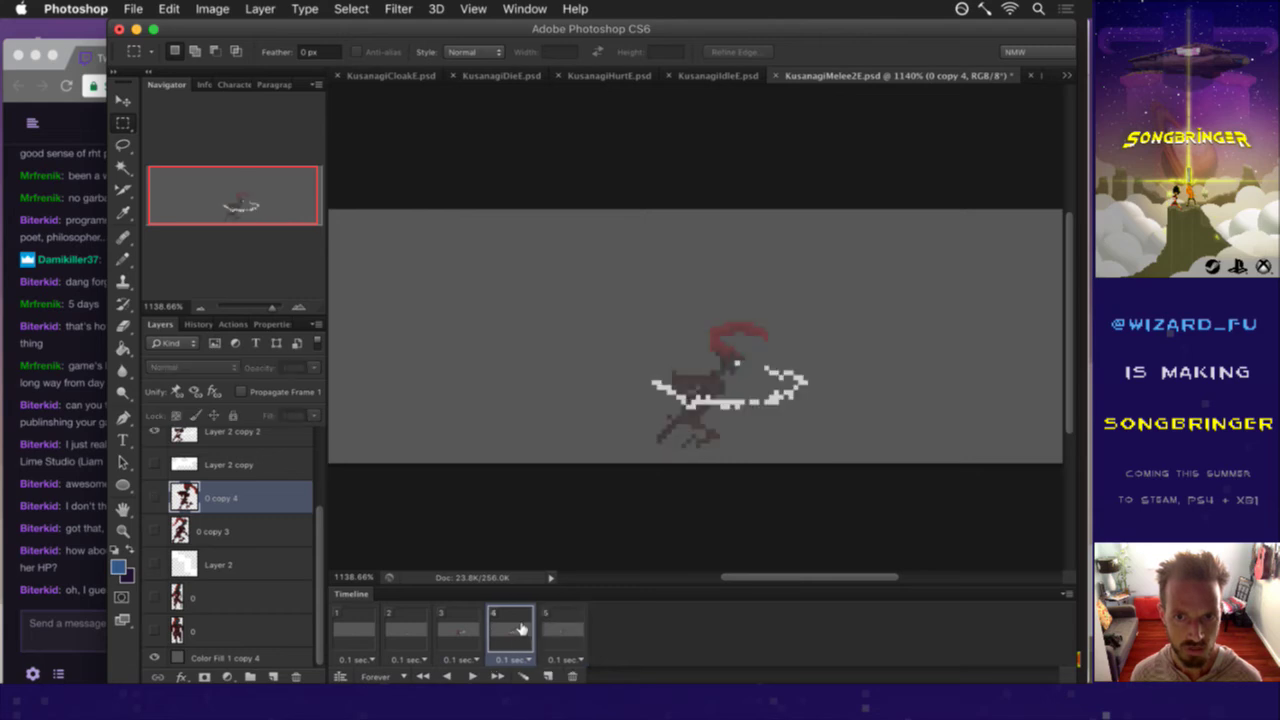
pyautogui.click(460, 630)
pyautogui.click(423, 635)
pyautogui.click(365, 633)
pyautogui.click(409, 632)
pyautogui.click(457, 631)
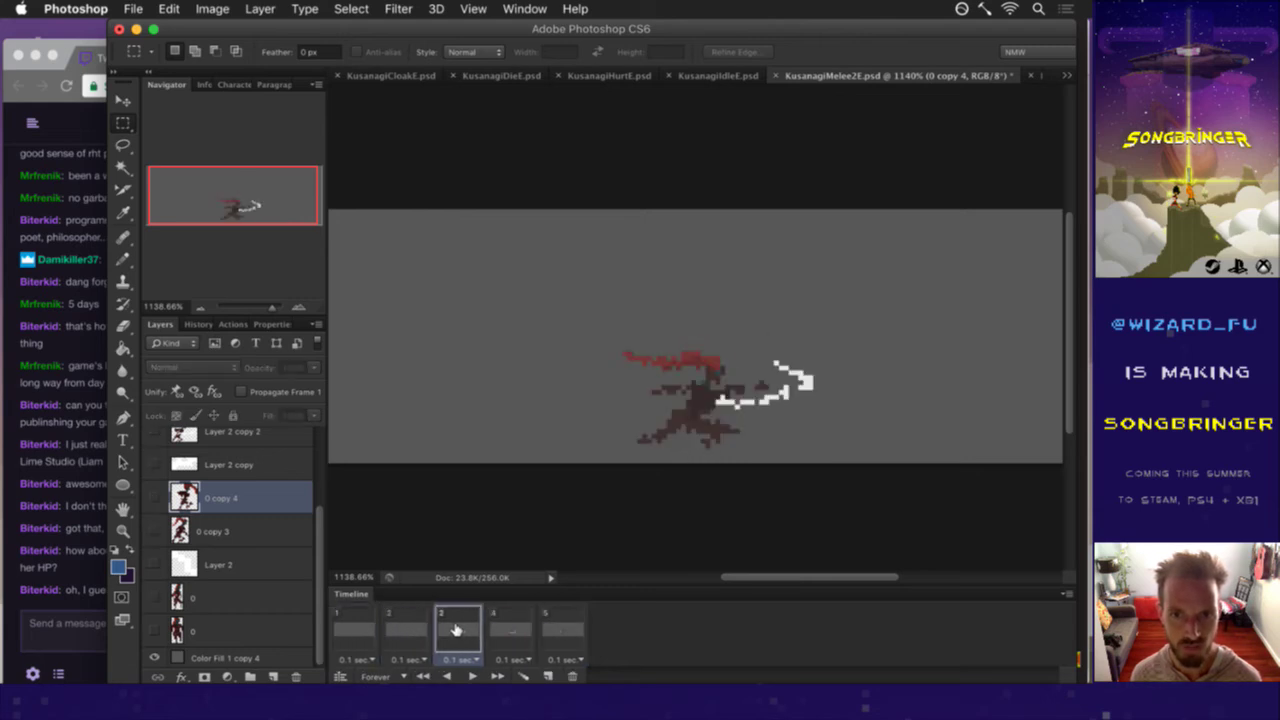
pyautogui.click(500, 627)
pyautogui.click(546, 625)
pyautogui.click(506, 627)
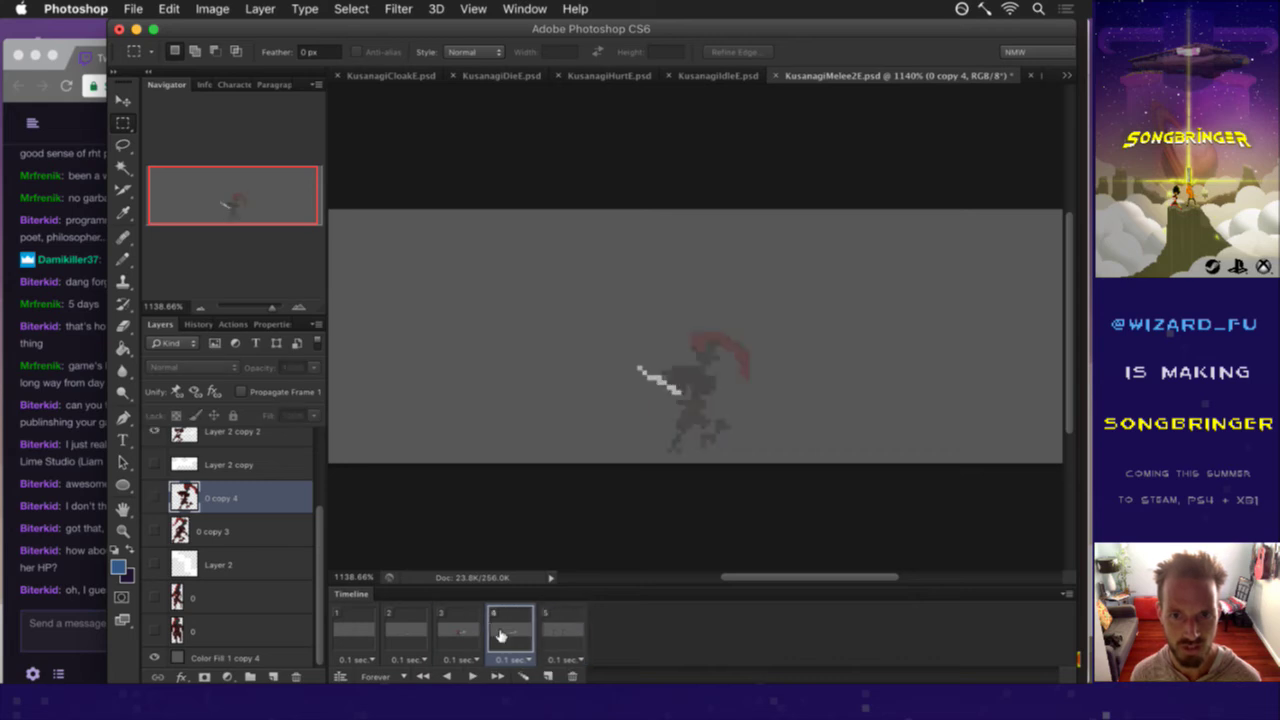
pyautogui.click(462, 634)
pyautogui.click(506, 633)
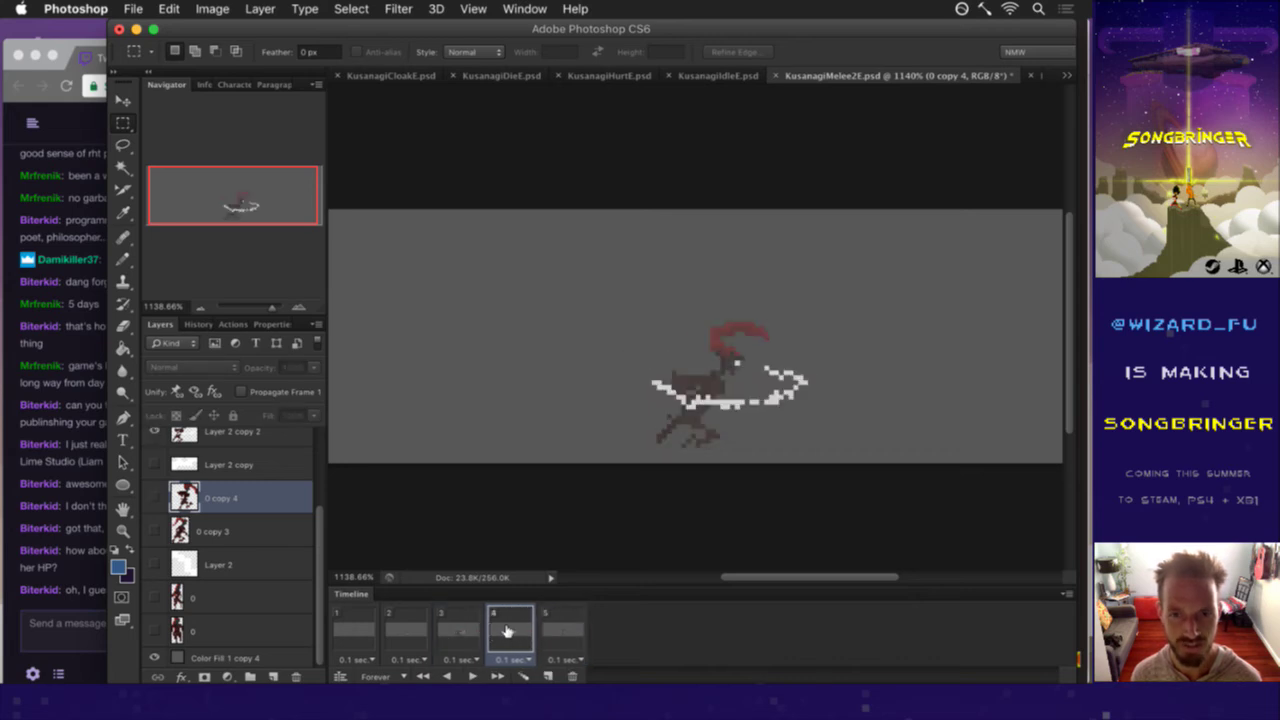
# In frame 1, duplicate the visible sprite layer 0 together with its sword layer, Layer 2, within KusanagiMelee2E.psd.
pyautogui.click(467, 632)
pyautogui.click(426, 630)
pyautogui.click(377, 630)
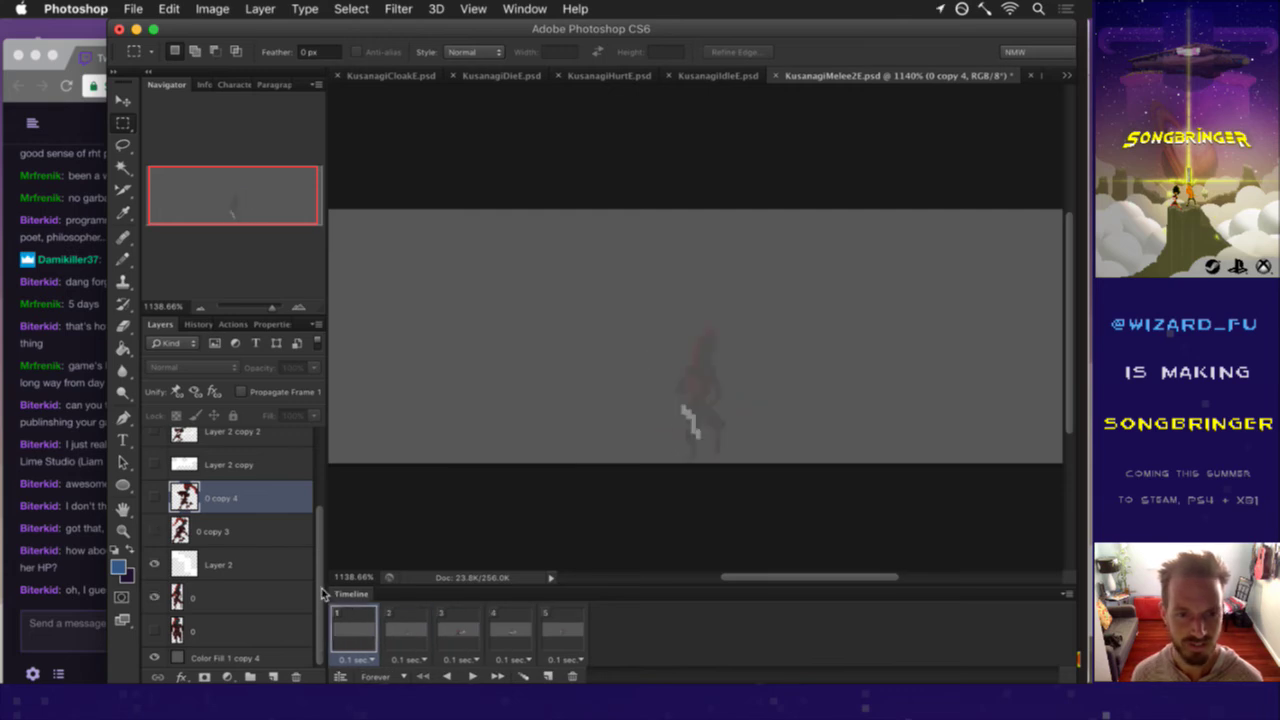
pyautogui.scroll(1, 320, 592)
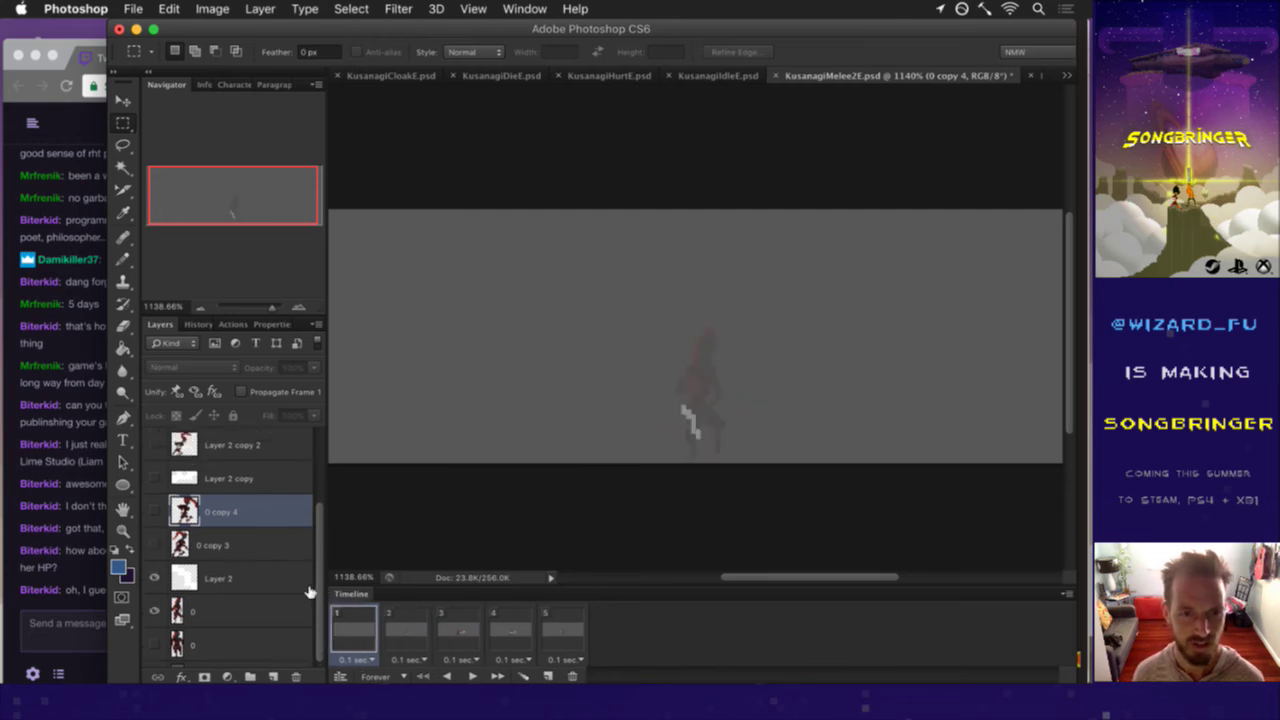
pyautogui.scroll(-1, 320, 596)
pyautogui.scroll(8, 314, 560)
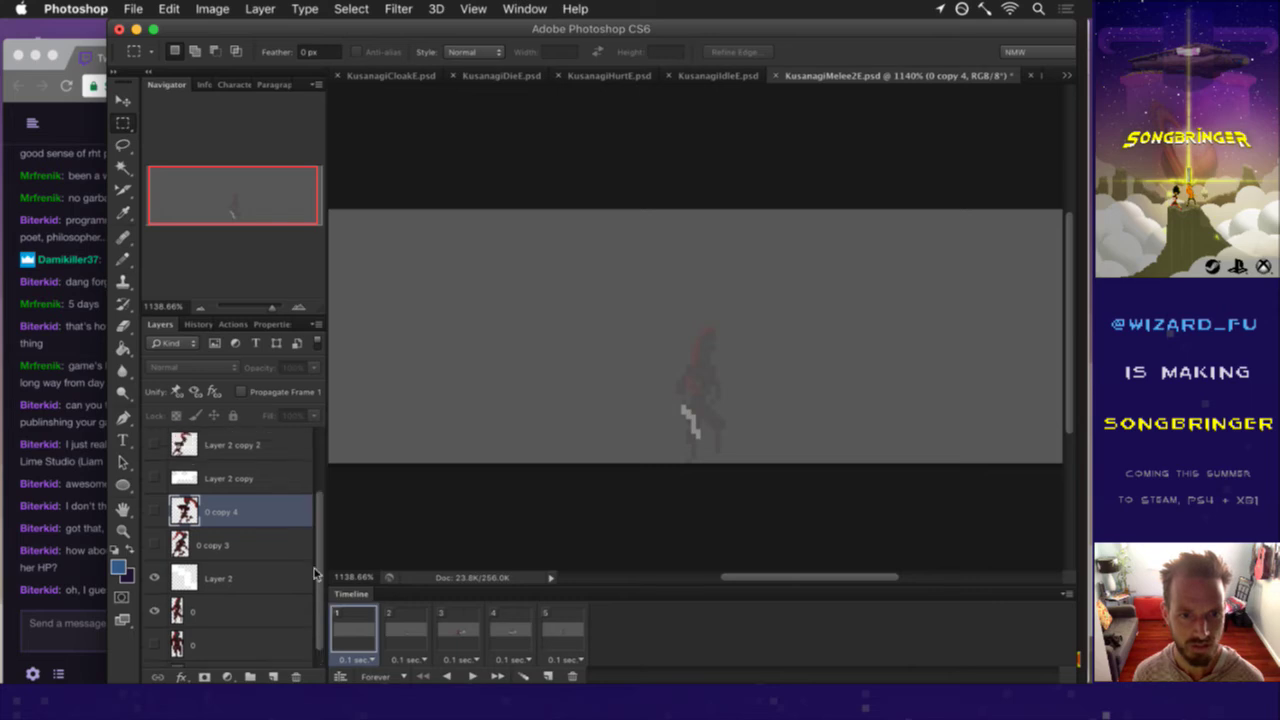
pyautogui.scroll(-8, 307, 496)
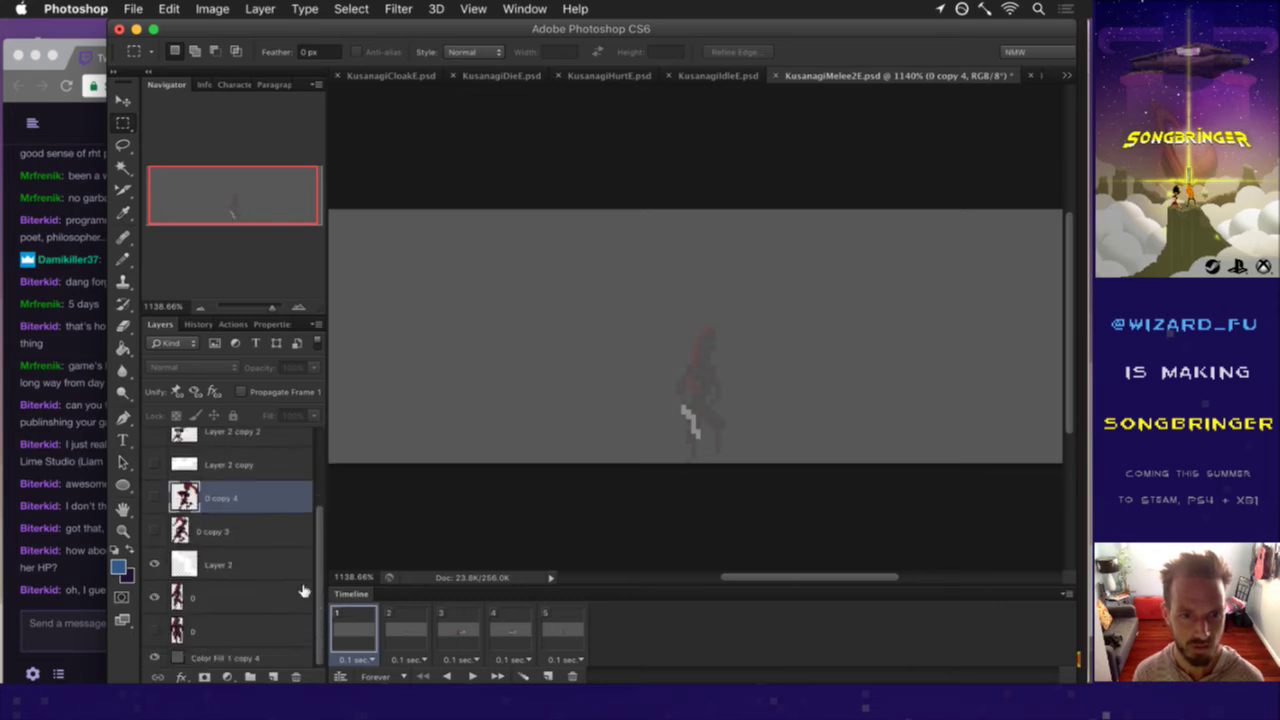
pyautogui.click(252, 594)
pyautogui.keyDown('shift'); pyautogui.click(256, 564); pyautogui.keyUp('shift')
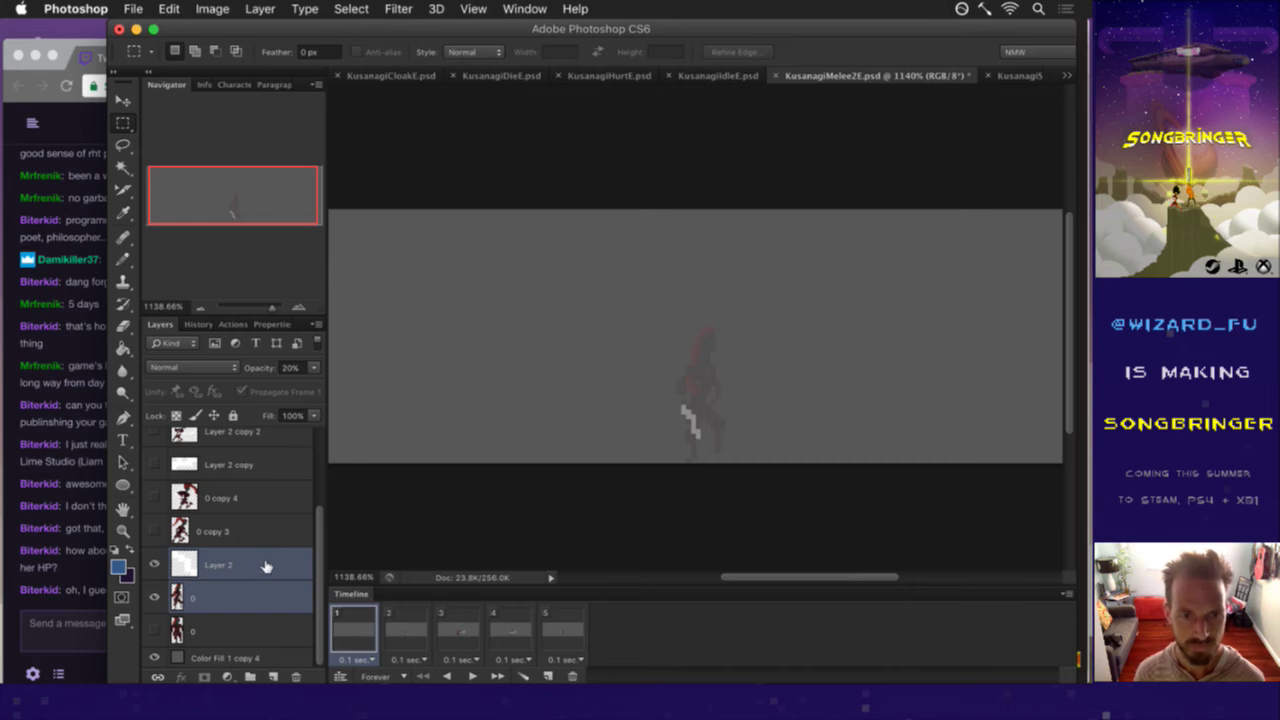
pyautogui.rightClick(265, 567)
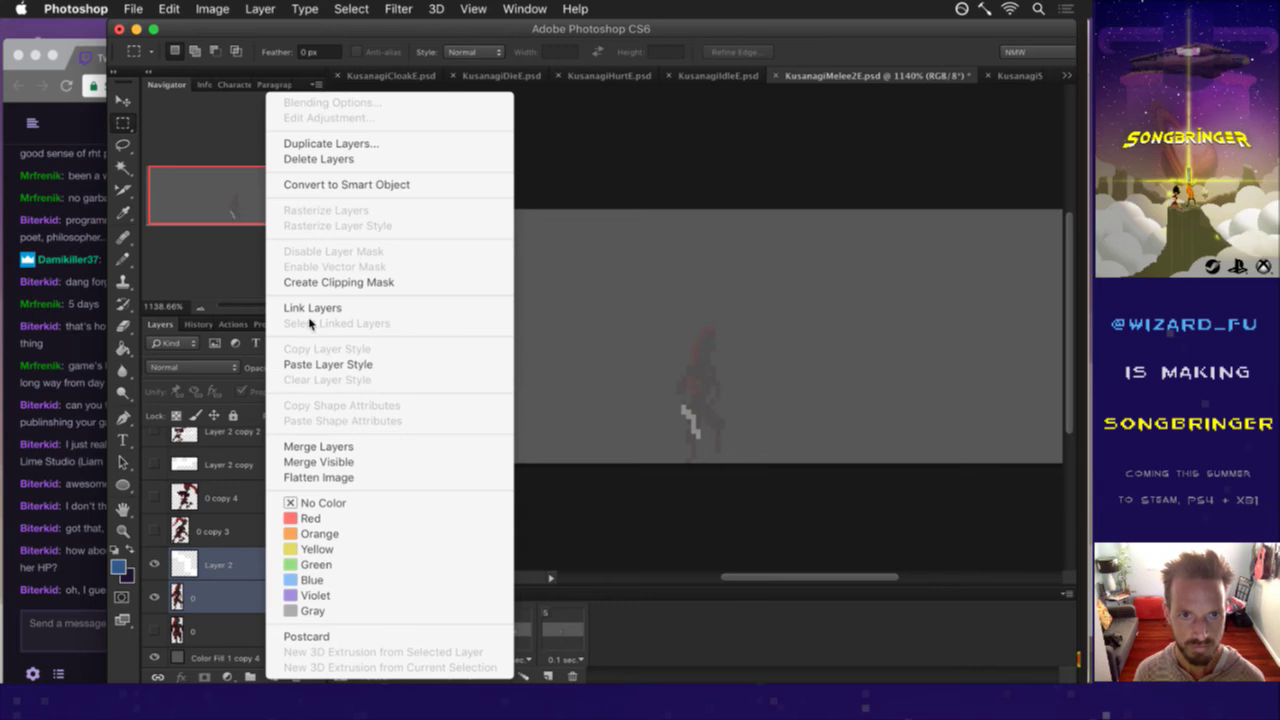
pyautogui.click(331, 145)
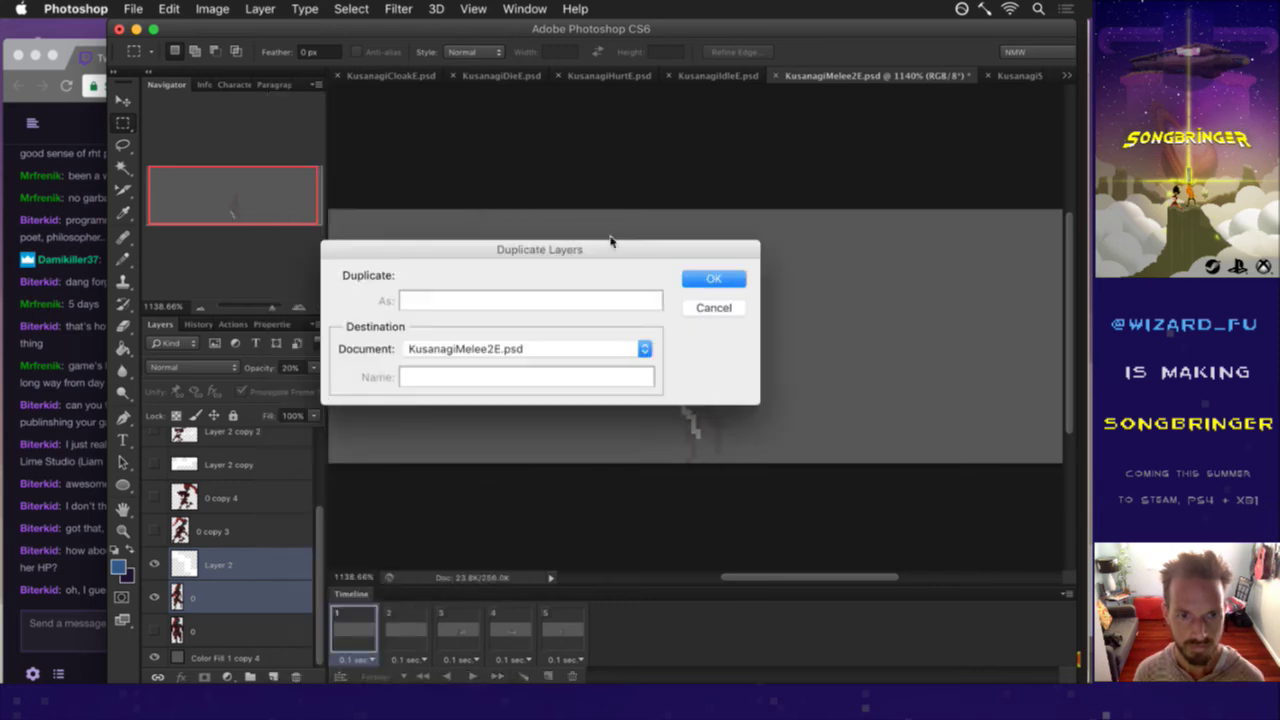
pyautogui.click(709, 281)
# Flip the two duplicated frame 1 layers horizontally and move them across the canvas to X 131 px, keeping Y at 38 px.
pyautogui.press('v')
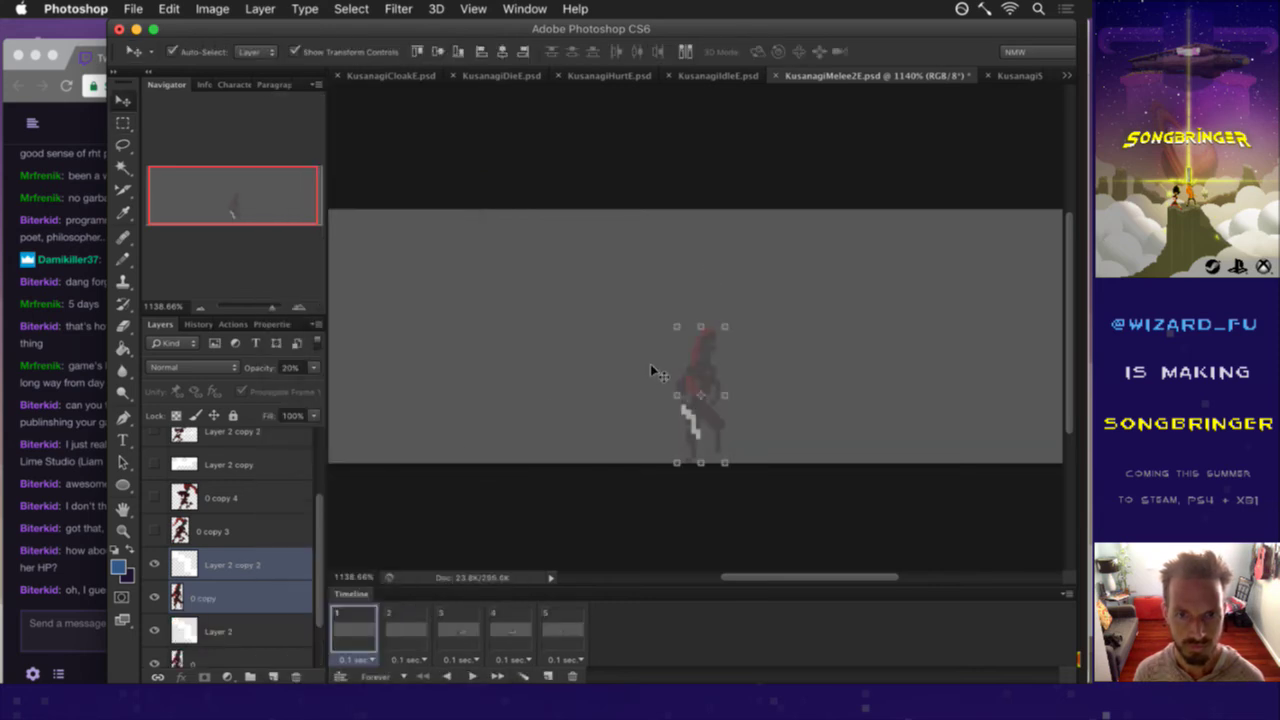
pyautogui.press('super+t')
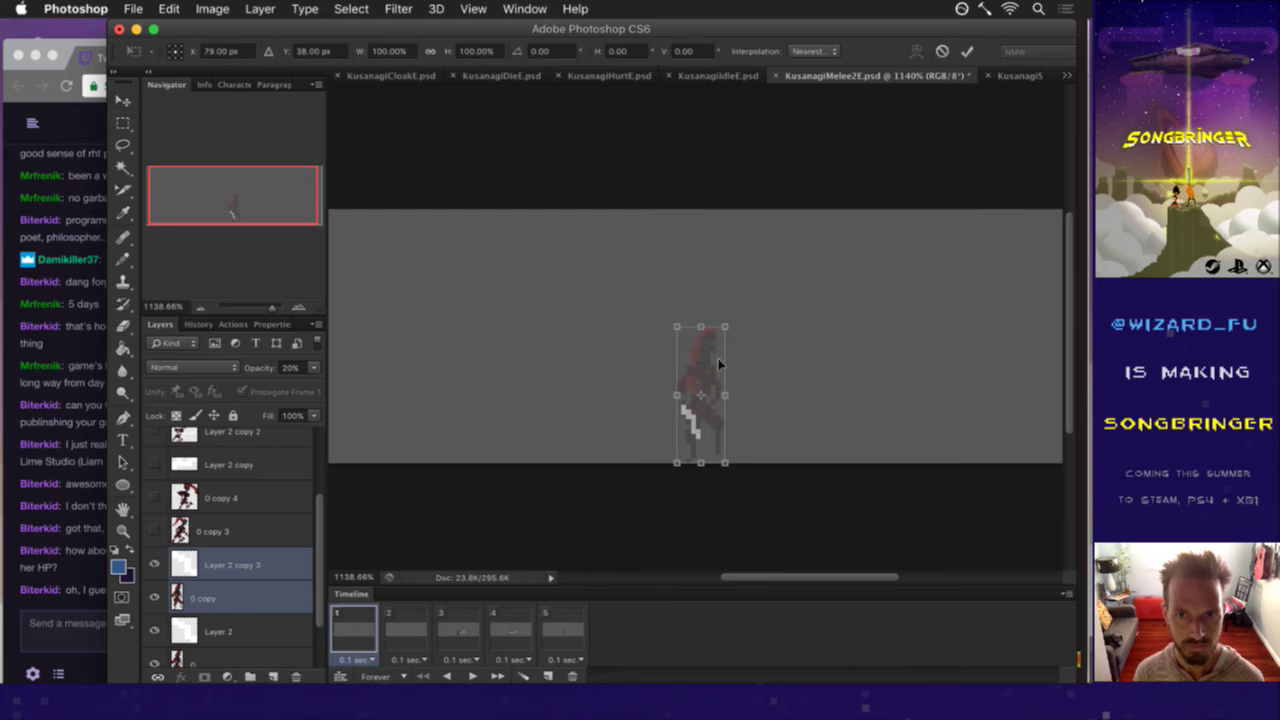
pyautogui.rightClick(705, 351)
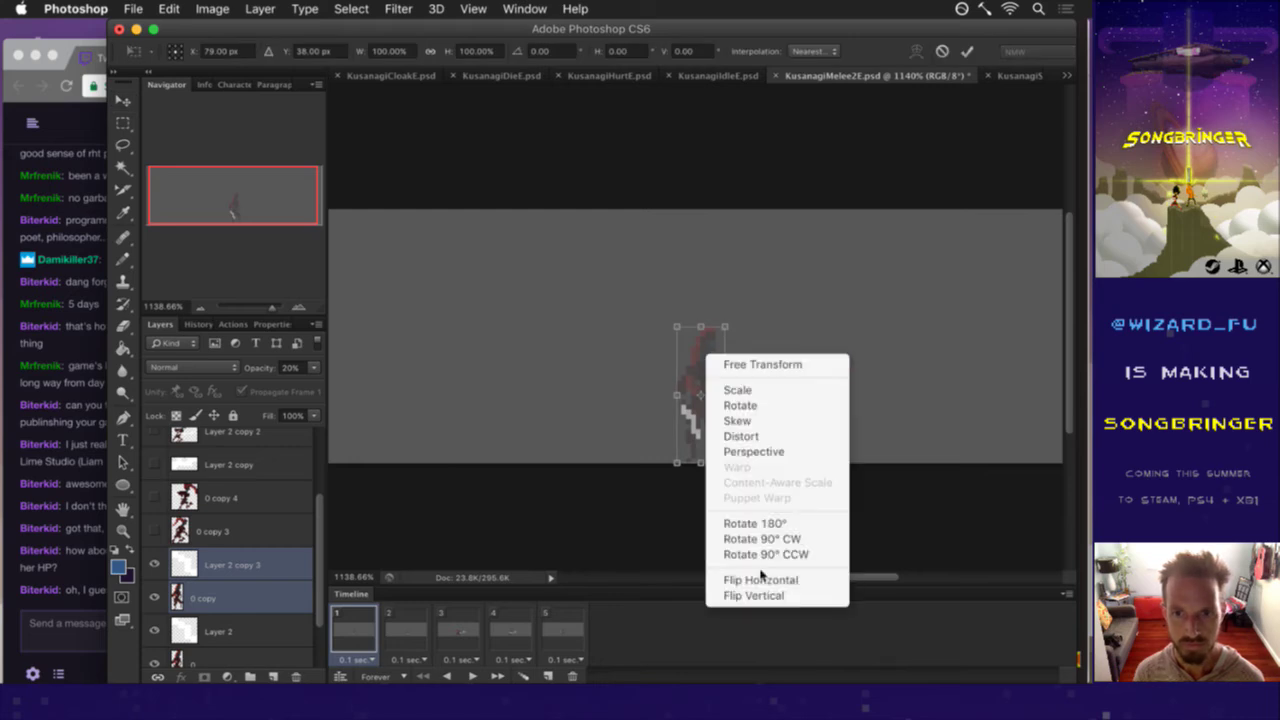
pyautogui.click(762, 575)
pyautogui.moveTo(708, 357); pyautogui.dragTo(973, 356)
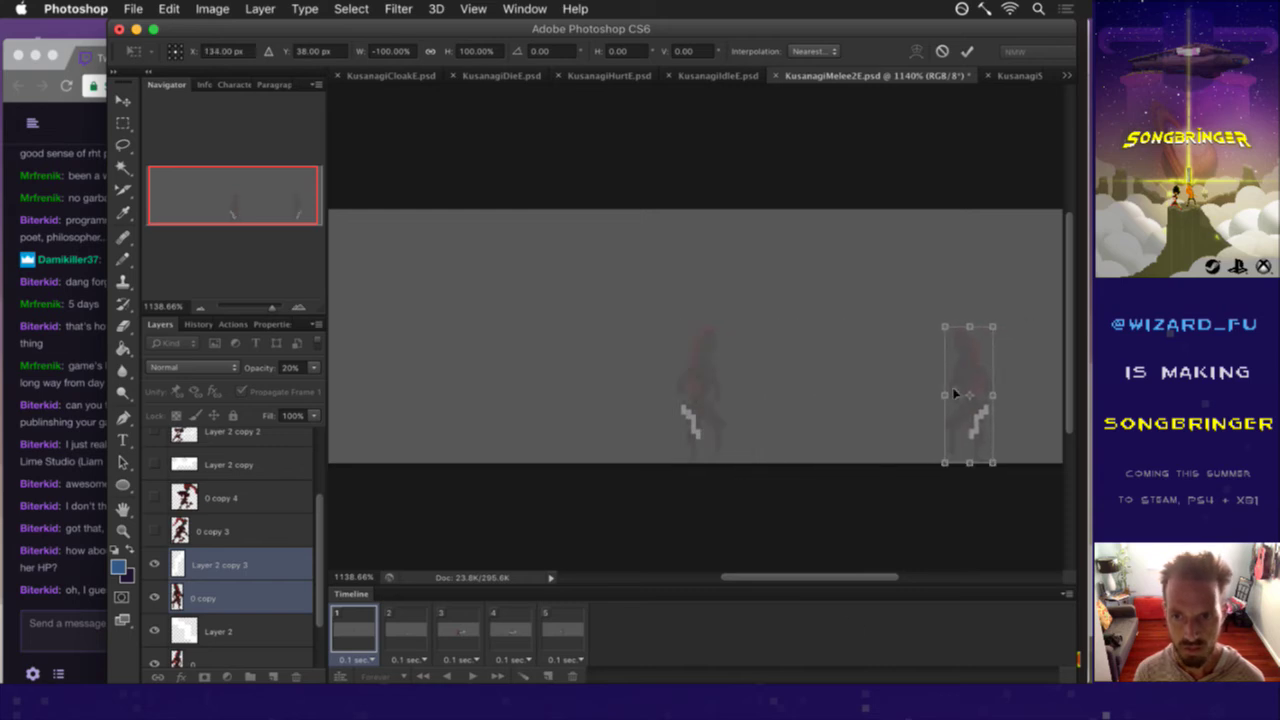
pyautogui.moveTo(824, 577); pyautogui.dragTo(849, 574)
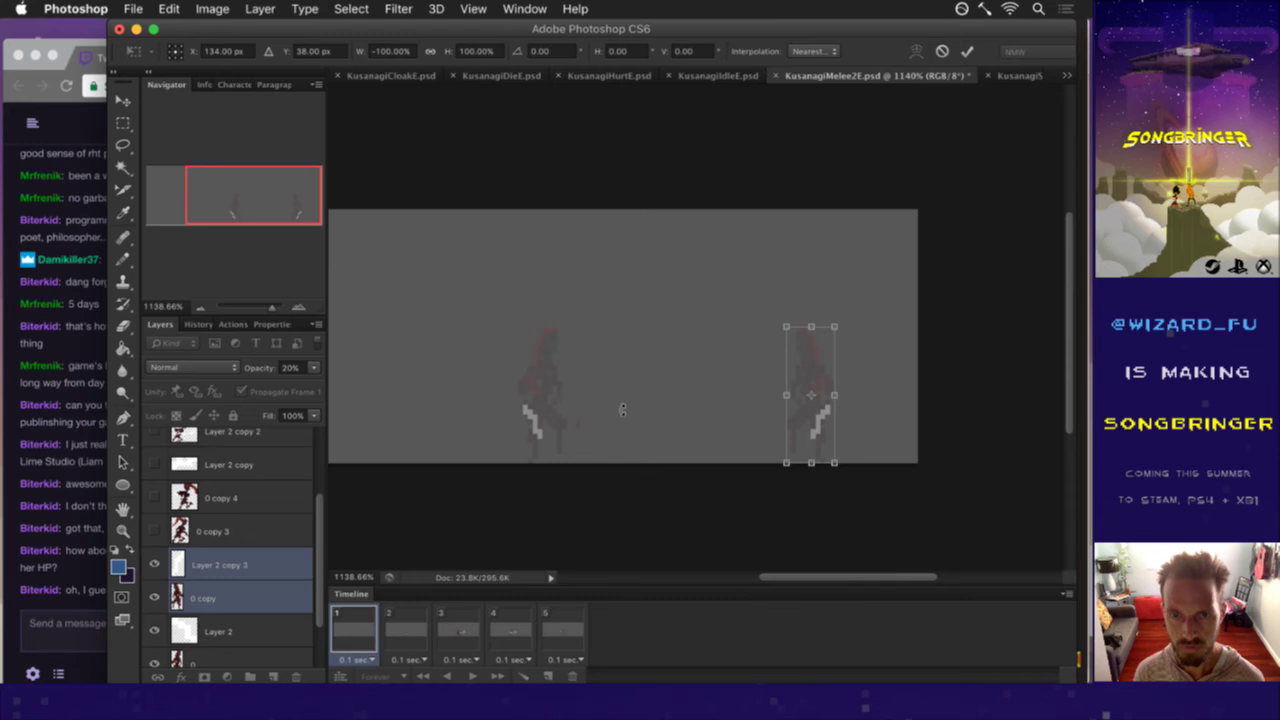
pyautogui.moveTo(814, 354)
pyautogui.mouseDown()
pyautogui.moveTo(549, 356)
pyautogui.moveTo(803, 348)
pyautogui.mouseUp()
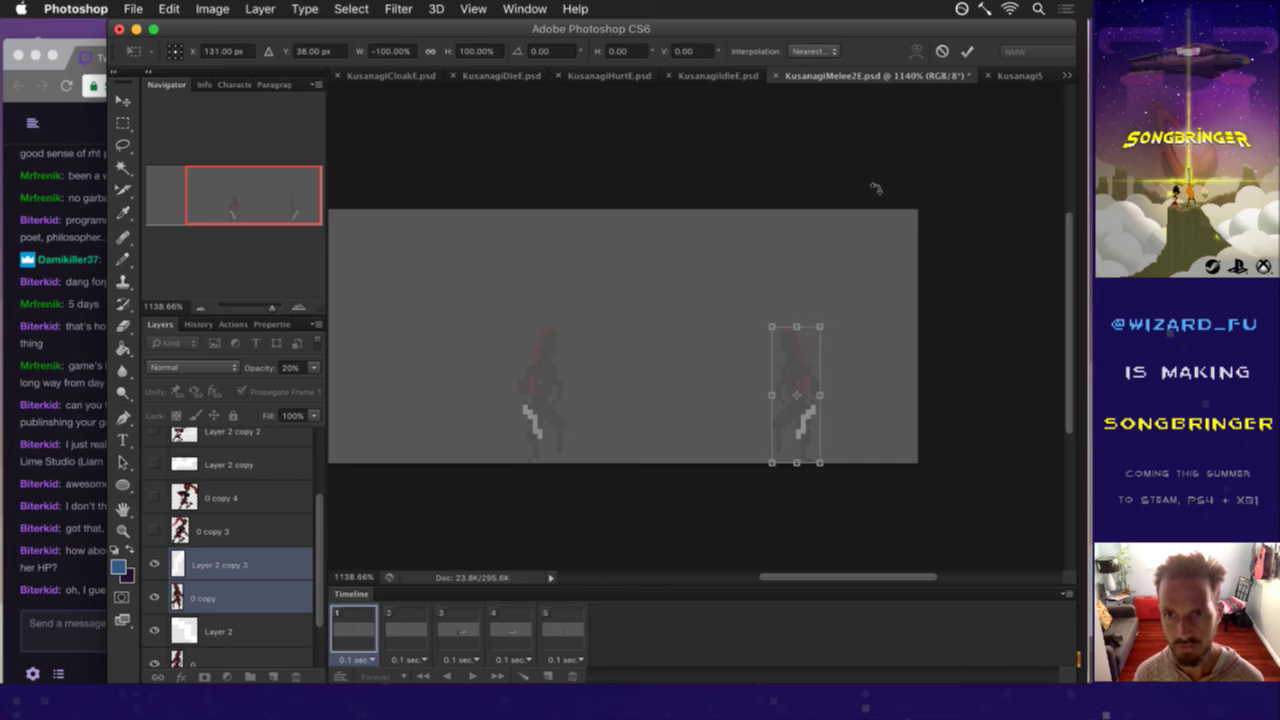
pyautogui.click(972, 52)
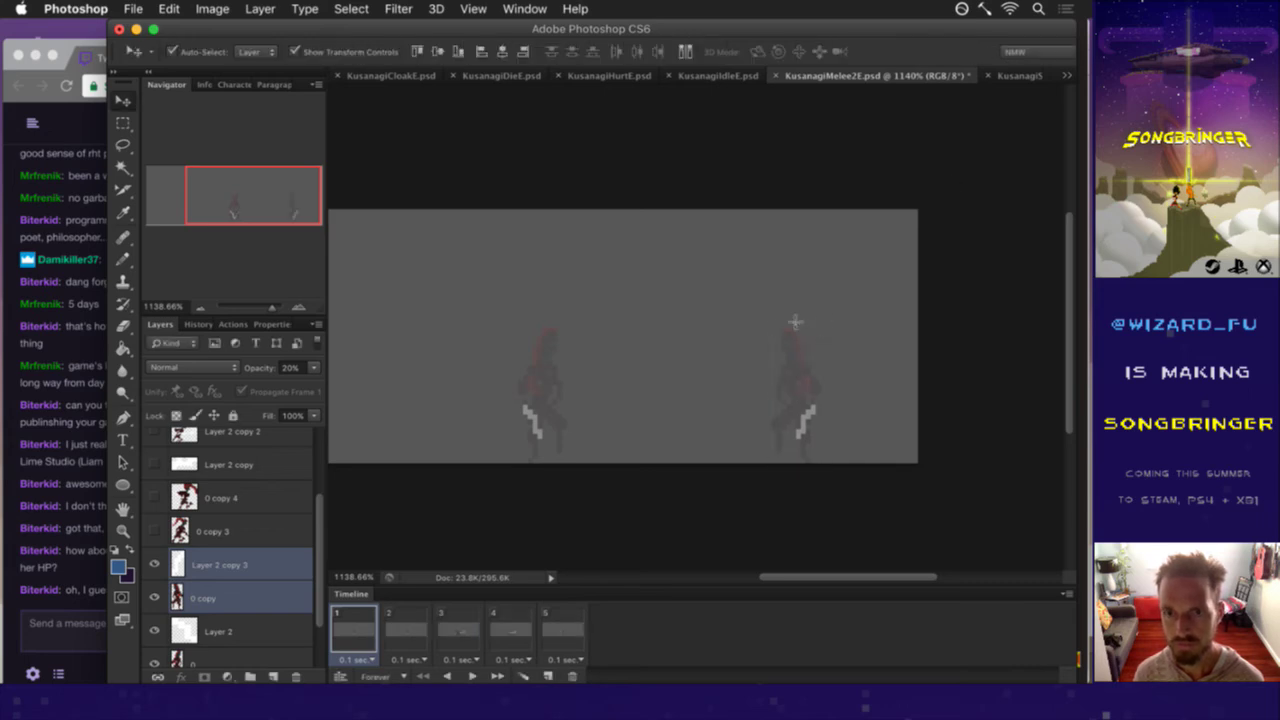
pyautogui.press('m')
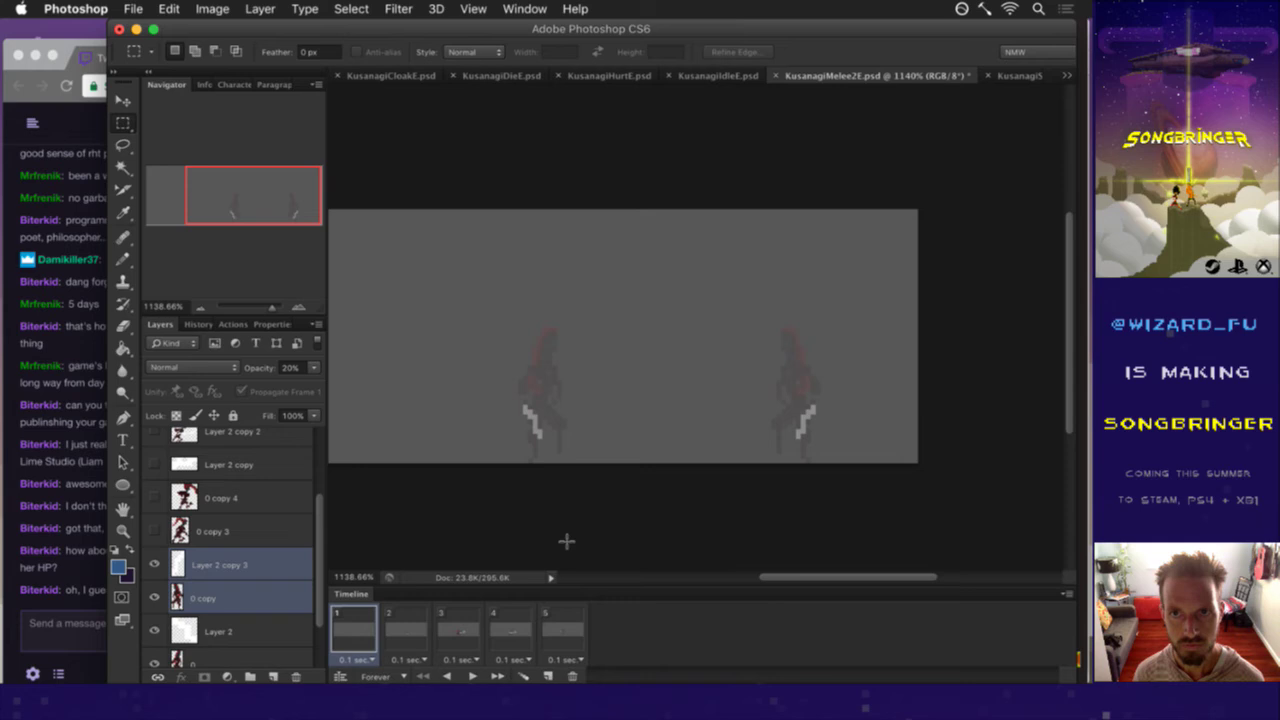
# In frame 2, duplicate the 0 copy 3 and Layer 2 copy layers together within the same document.
pyautogui.click(424, 630)
pyautogui.click(253, 530)
pyautogui.scroll(2, 250, 528)
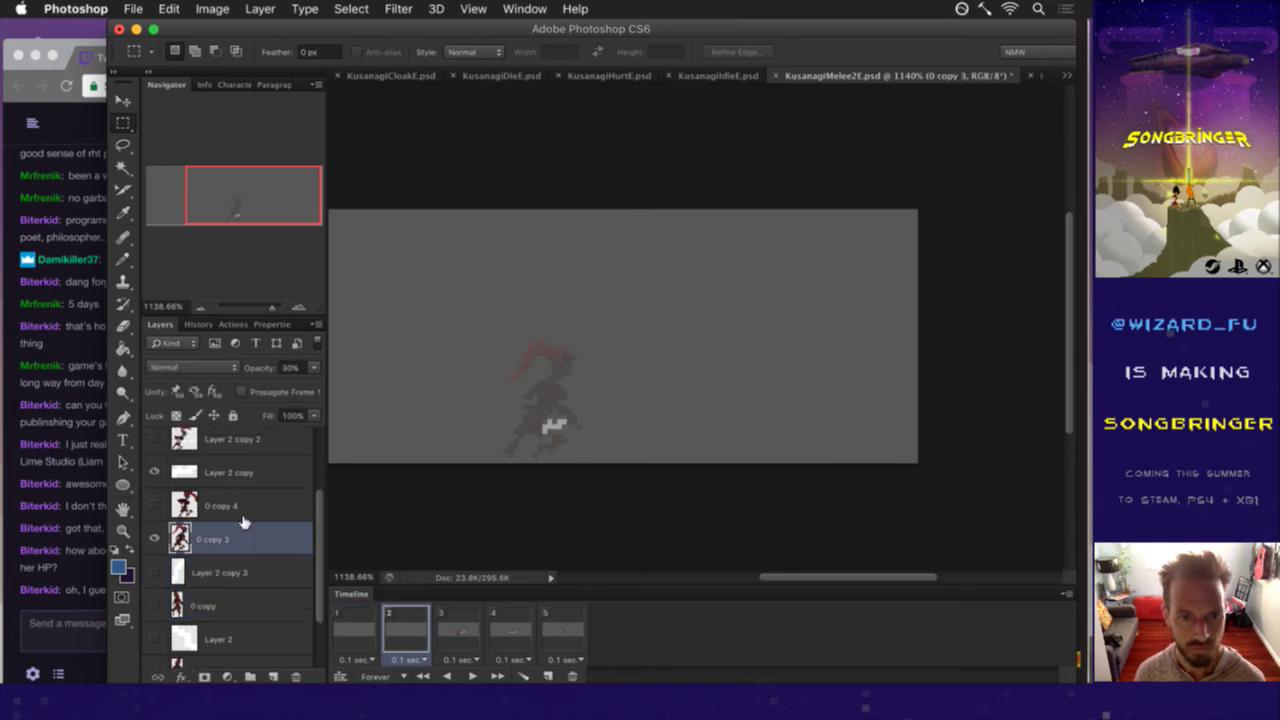
pyautogui.keyDown('super'); pyautogui.click(253, 490); pyautogui.keyUp('super')
pyautogui.scroll(5, 253, 492)
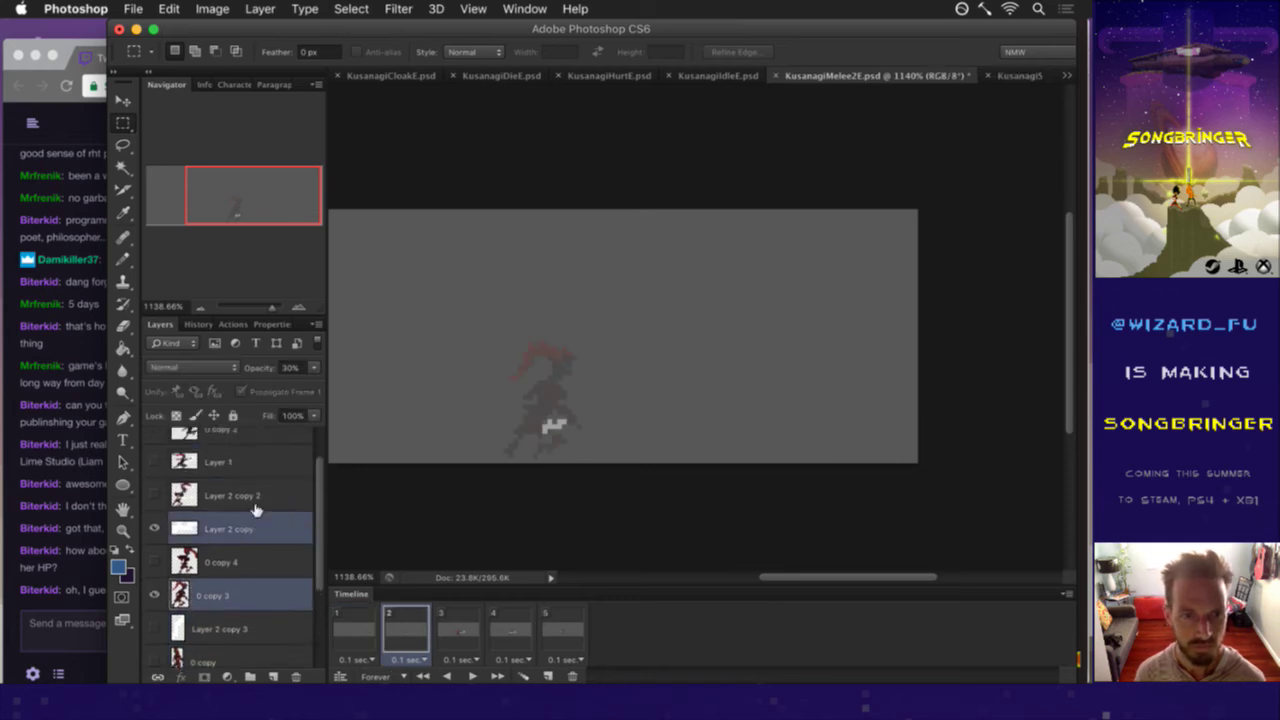
pyautogui.rightClick(252, 574)
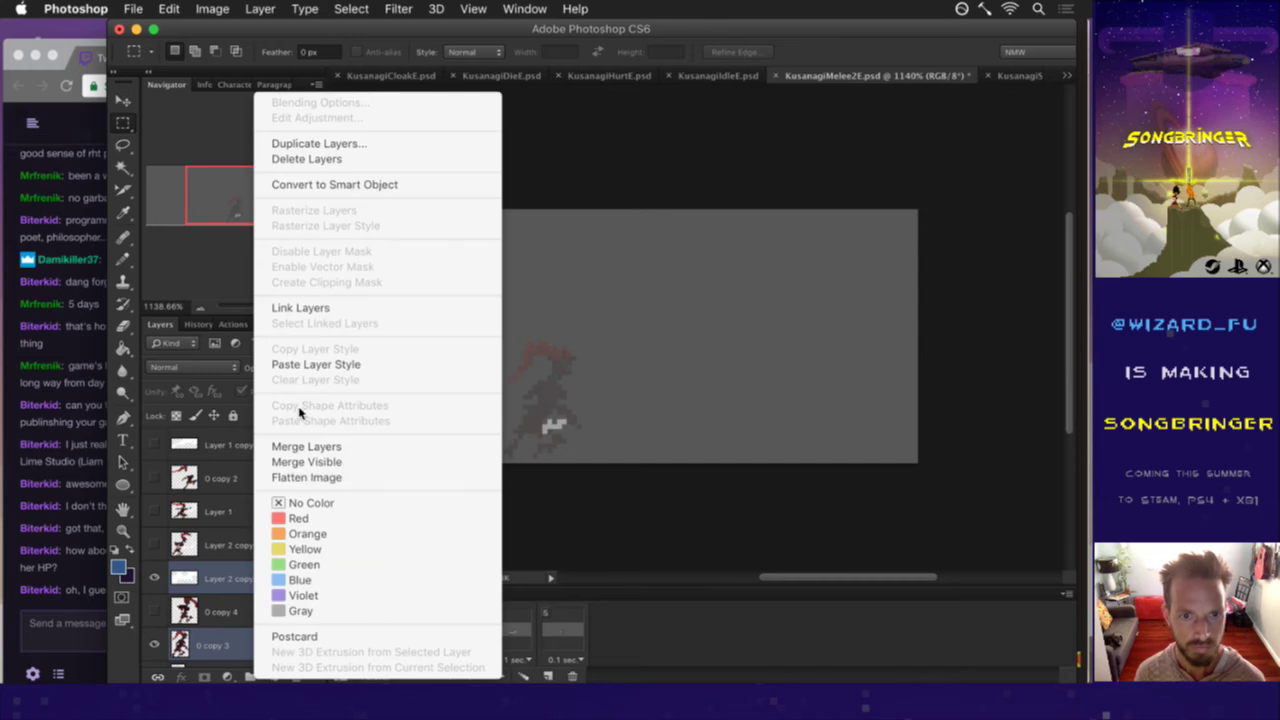
pyautogui.click(300, 143)
pyautogui.click(724, 281)
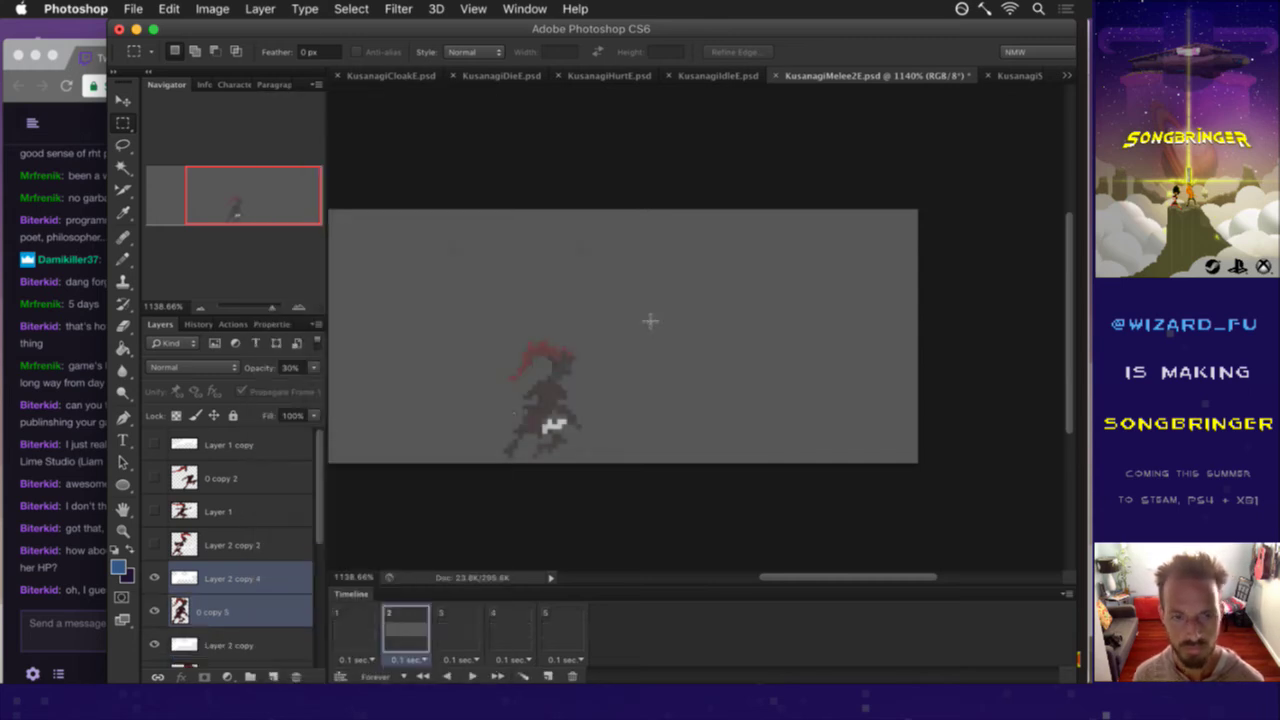
# Flip the duplicated frame 2 layers horizontally and move them near the canvas's right end, facing the original sprite.
pyautogui.scroll(-2, 388, 512)
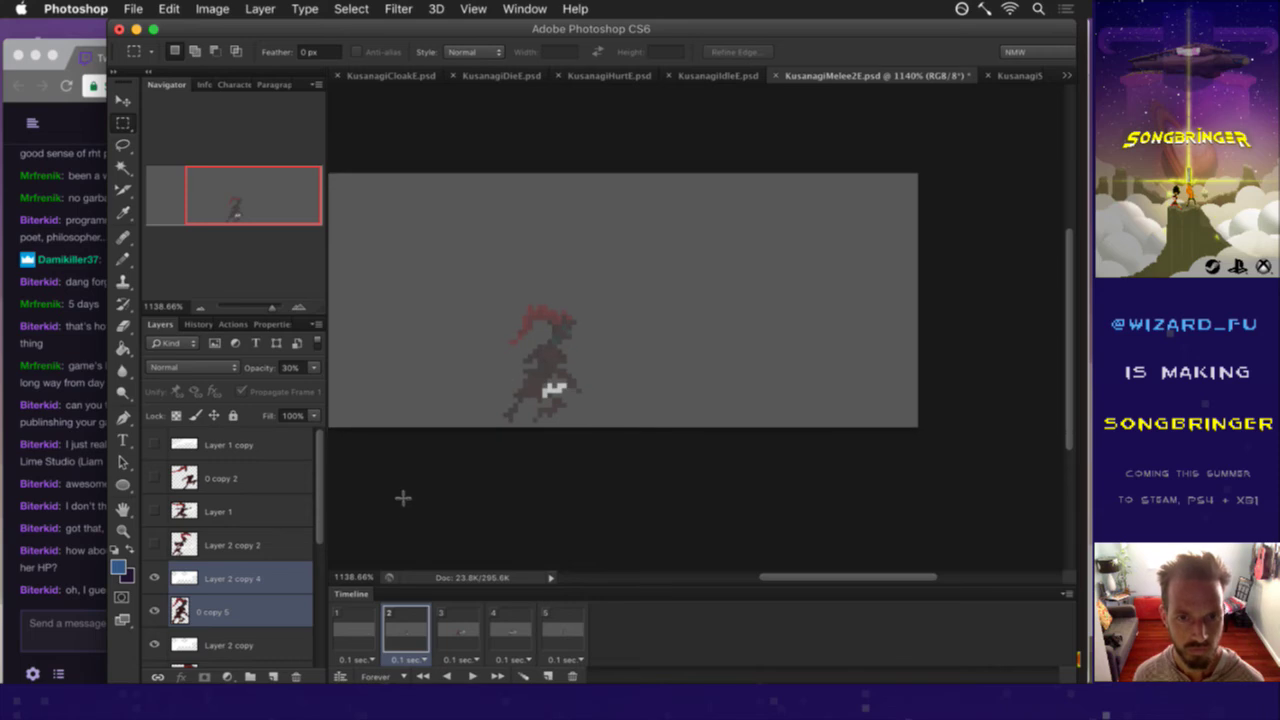
pyautogui.press('v')
pyautogui.click(583, 309)
pyautogui.rightClick(574, 326)
pyautogui.press('Escape')
pyautogui.rightClick(578, 335)
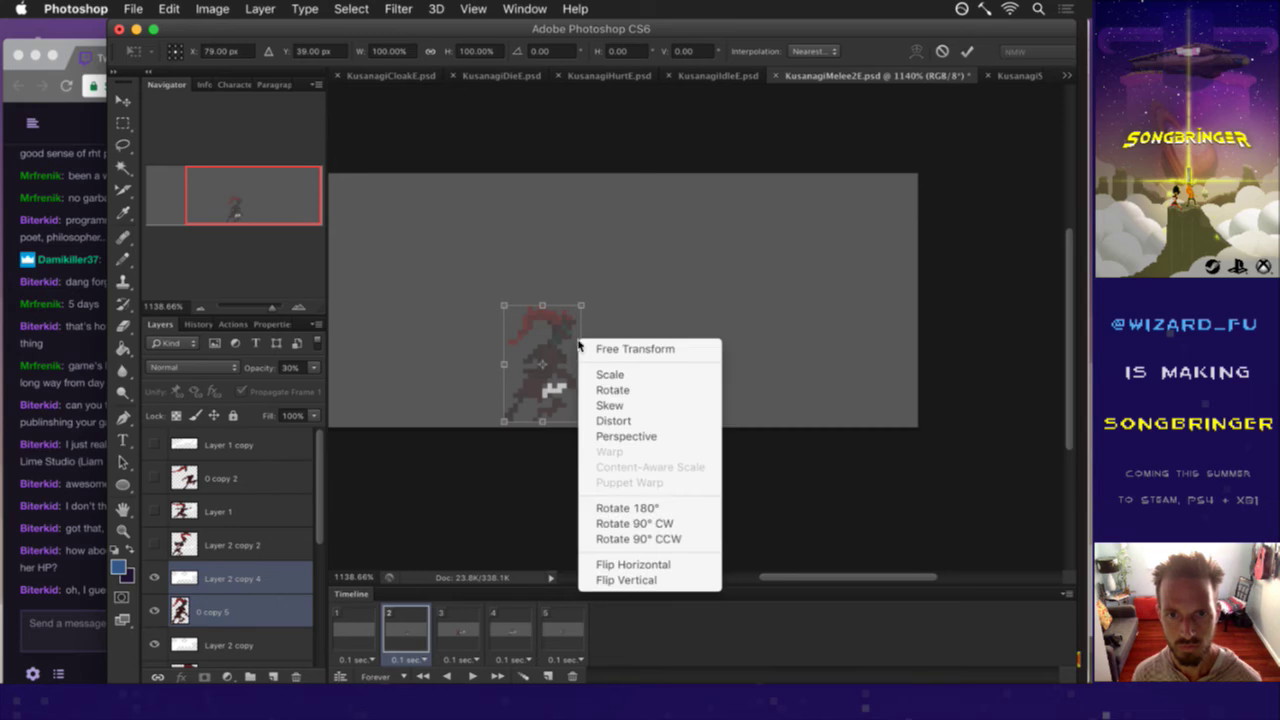
pyautogui.click(622, 567)
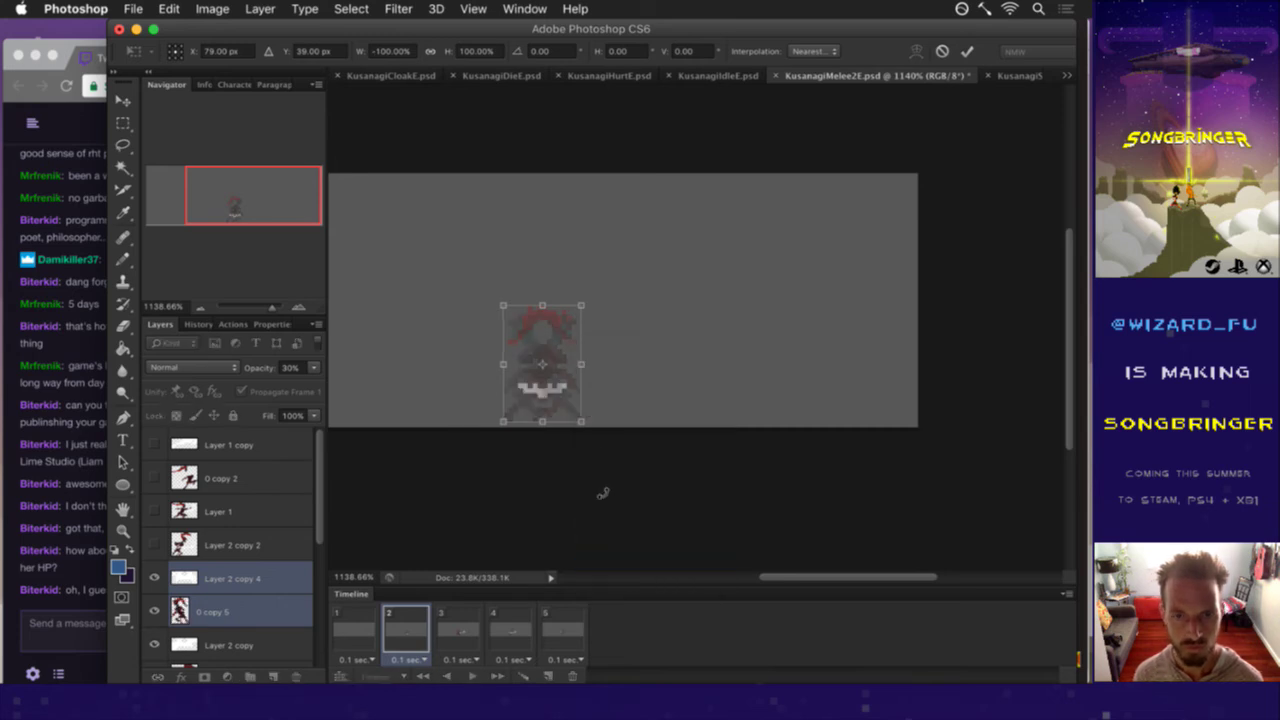
pyautogui.moveTo(560, 333); pyautogui.dragTo(806, 324)
pyautogui.click(966, 51)
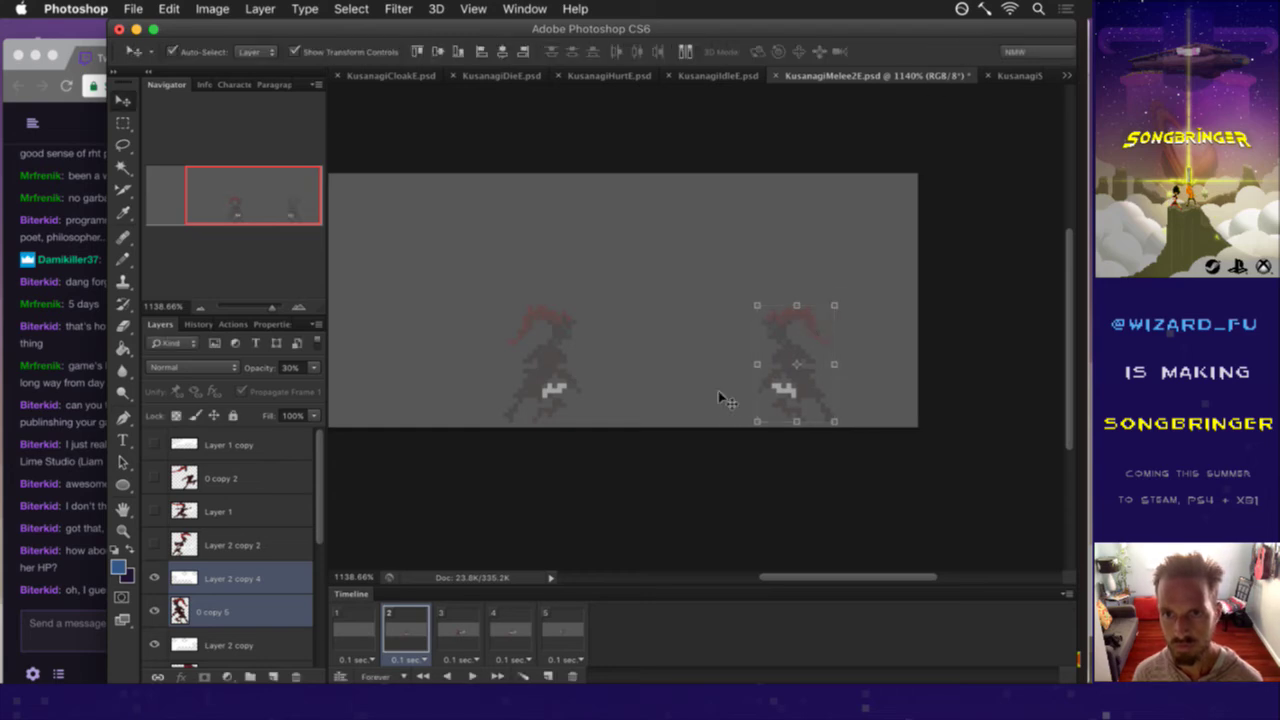
pyautogui.press('m')
# In frame 3, duplicate Layer 1, which holds the lunging pose and its white sword arc.
pyautogui.click(472, 630)
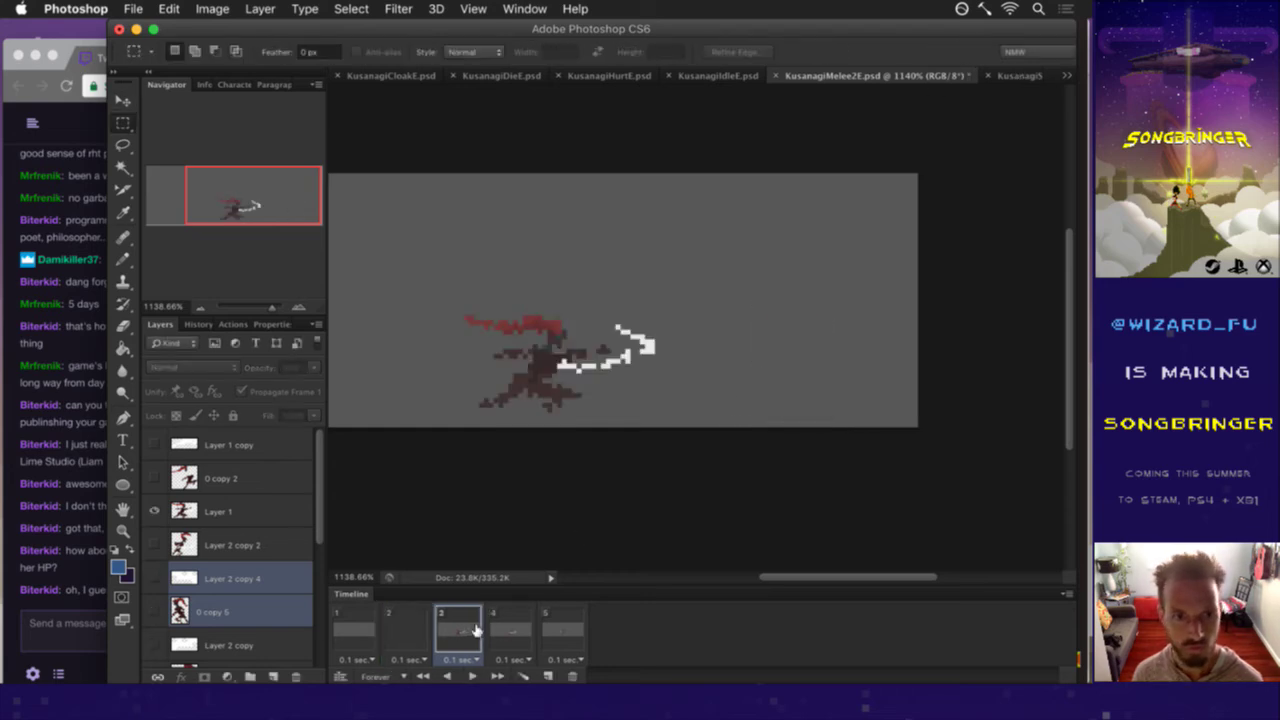
pyautogui.click(260, 513)
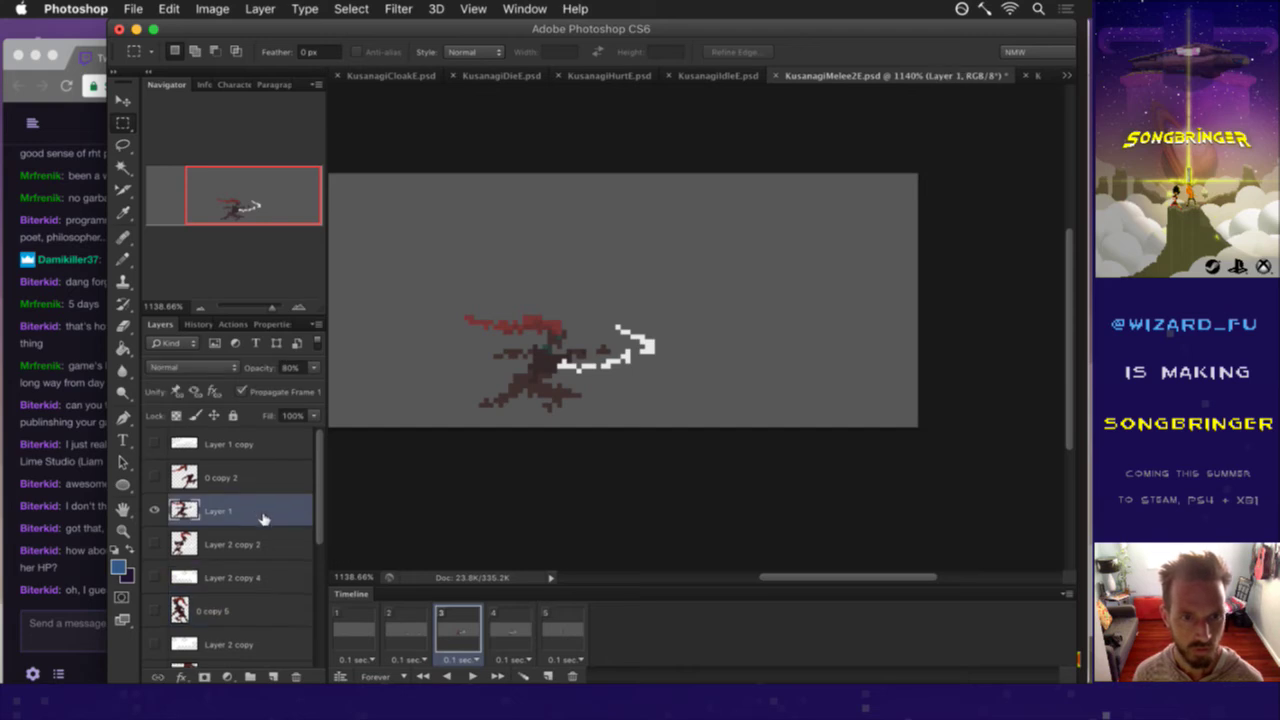
pyautogui.scroll(-5, 262, 517)
pyautogui.scroll(4, 263, 518)
pyautogui.scroll(2, 262, 518)
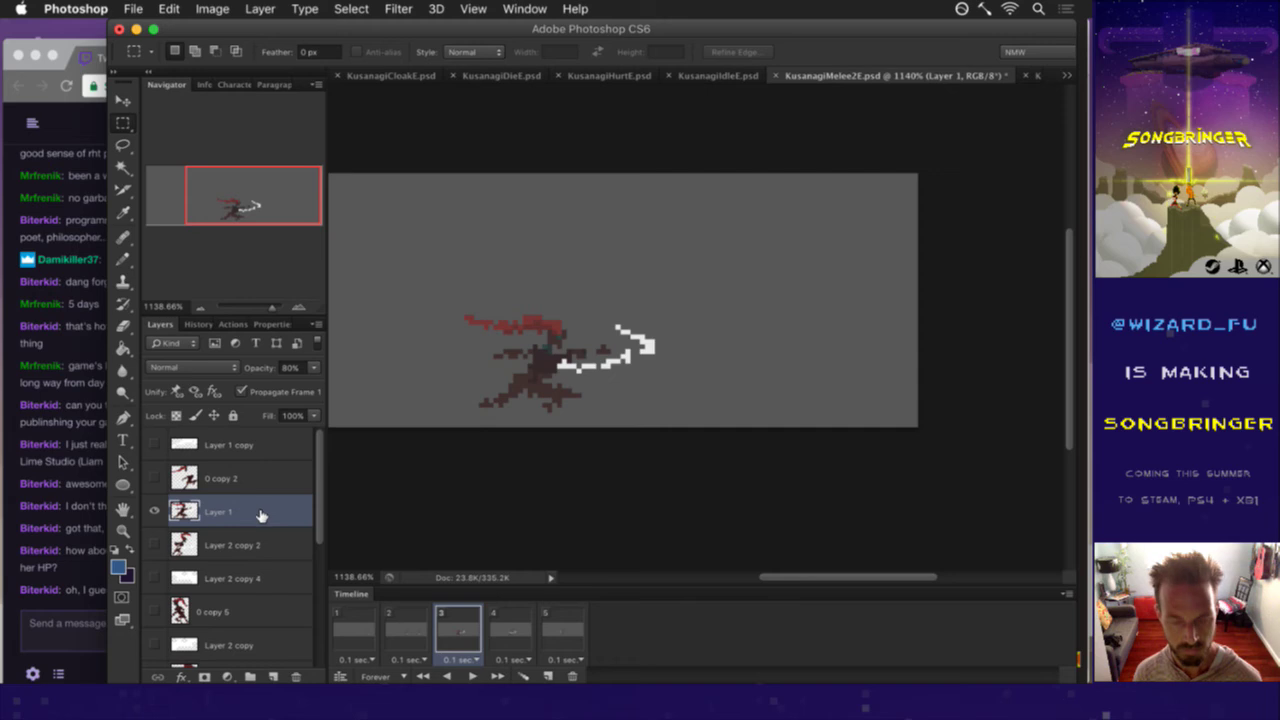
pyautogui.press('super+j')
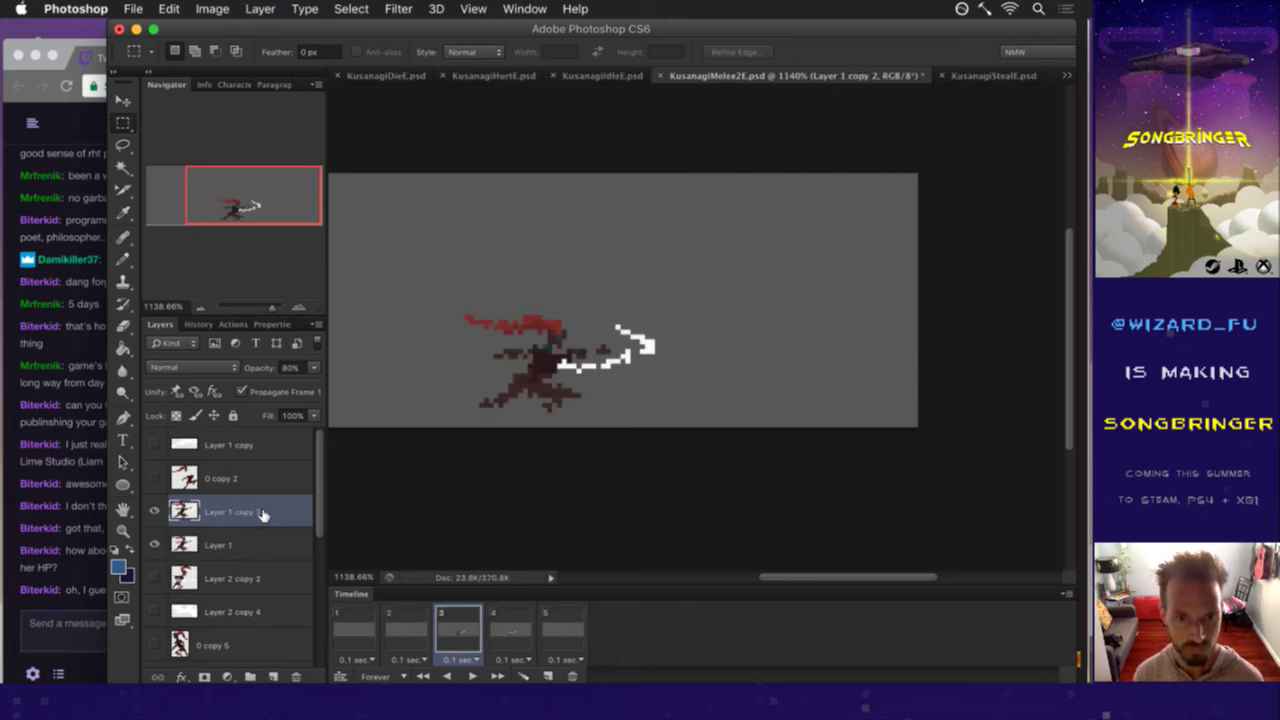
# Flip the frame 3 duplicate horizontally and place it at X 134.5 px to face the original, then save the document.
pyautogui.press('v')
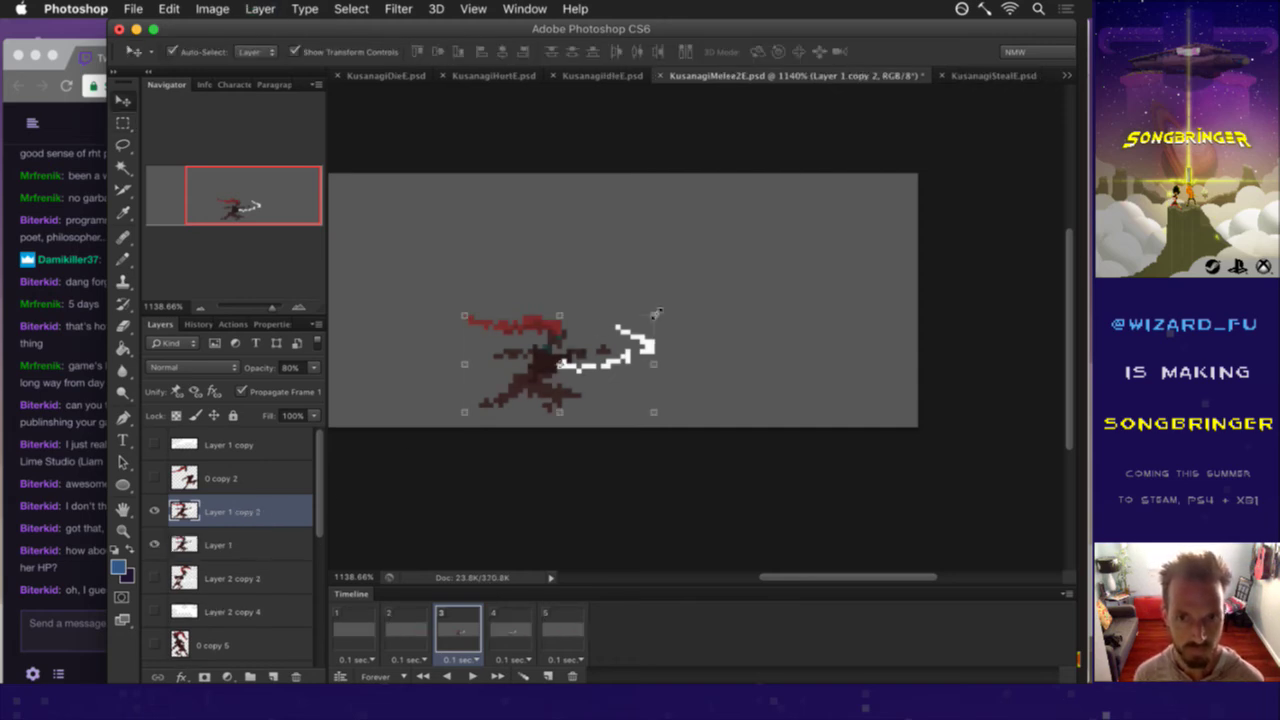
pyautogui.press('super+t')
pyautogui.rightClick(627, 329)
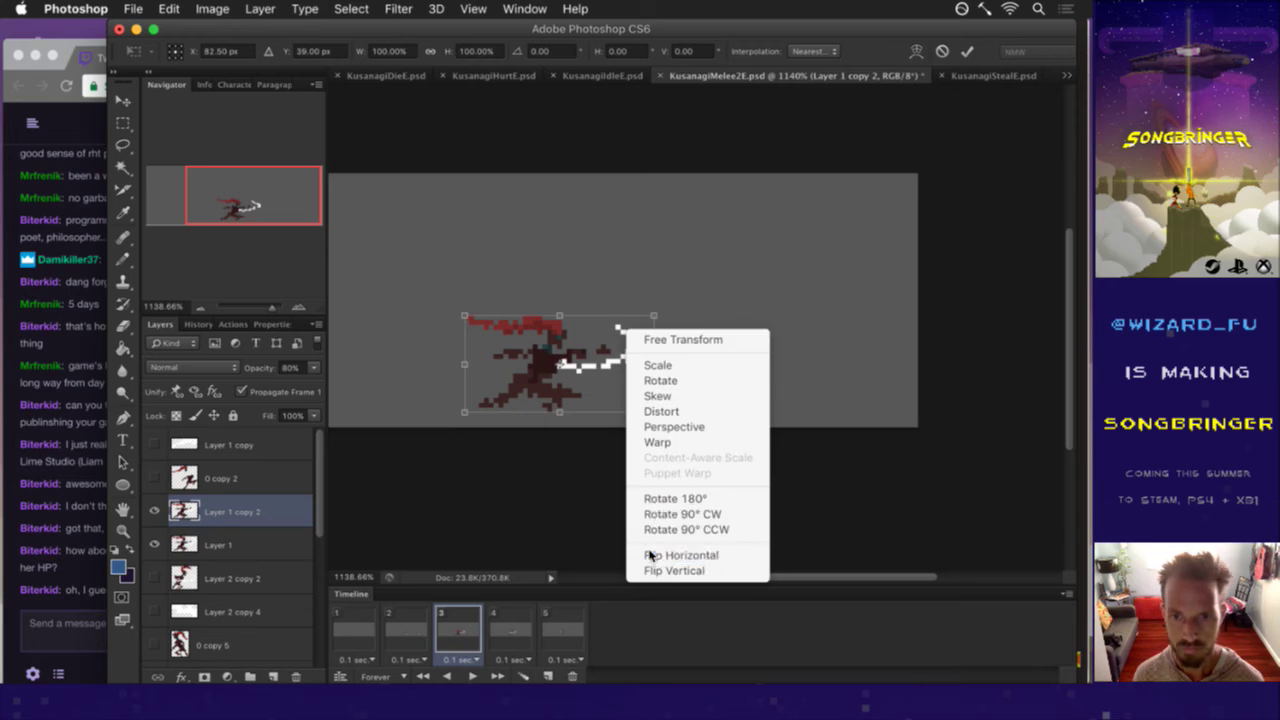
pyautogui.click(651, 555)
pyautogui.moveTo(684, 345); pyautogui.dragTo(770, 346)
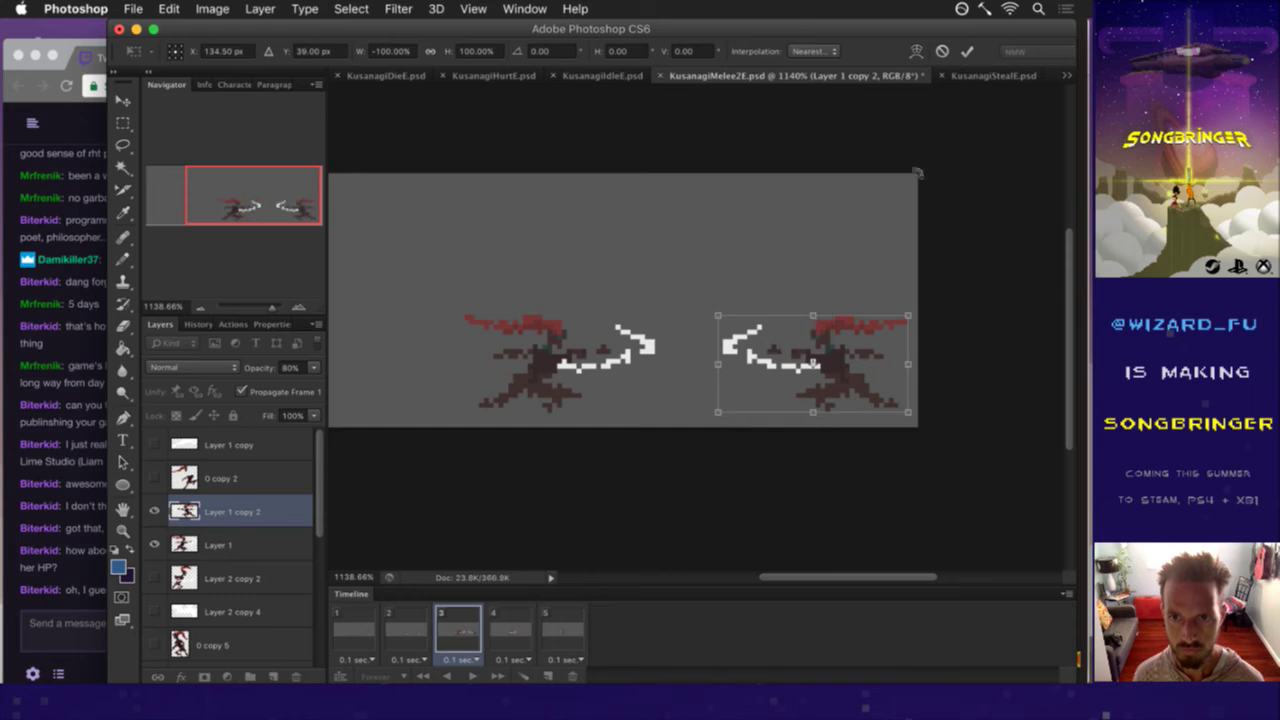
pyautogui.click(967, 51)
pyautogui.press('m')
pyautogui.press('super+s')
# In frame 4, duplicate the Layer 2 copy 2 layer, which holds the low sword sweep pose.
pyautogui.click(510, 628)
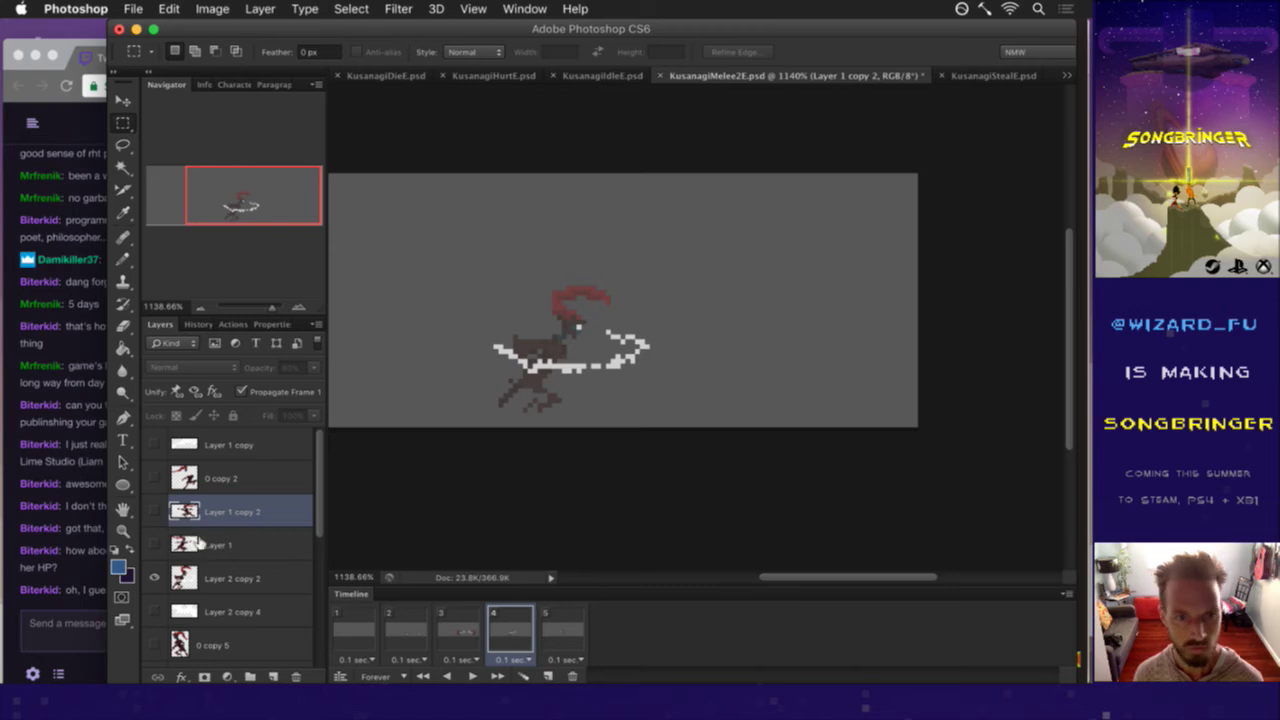
pyautogui.click(210, 572)
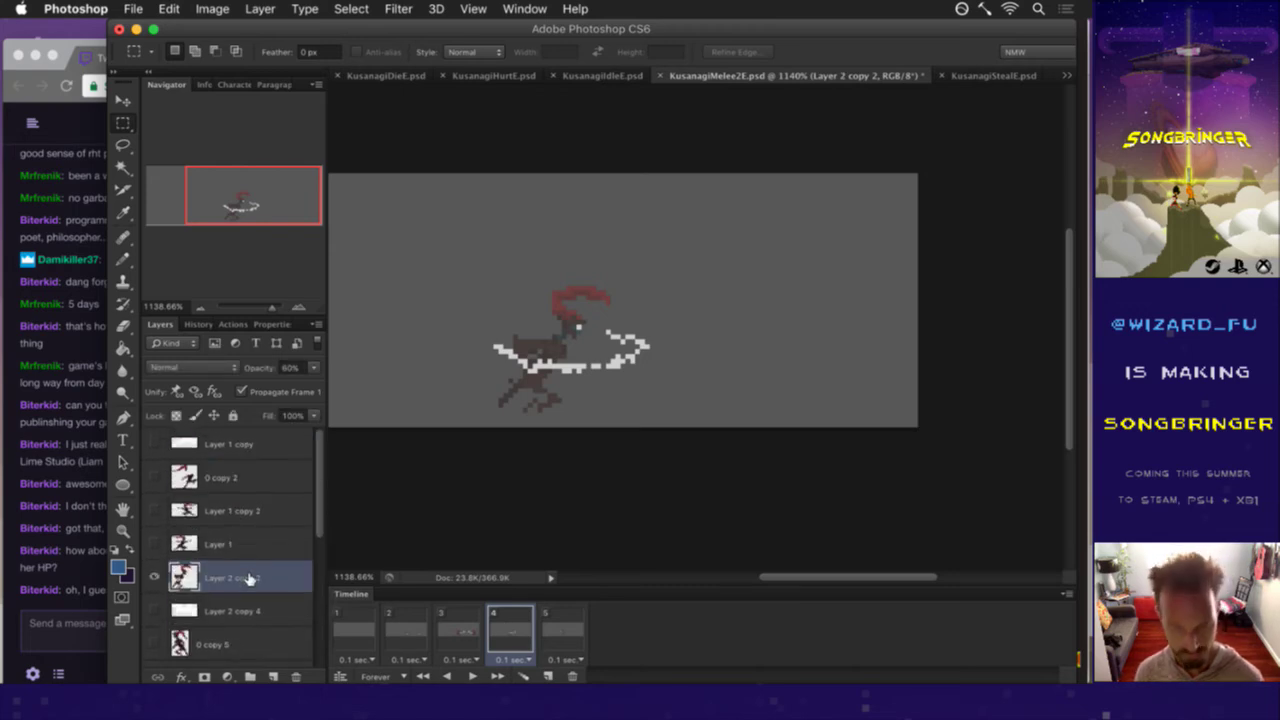
pyautogui.press('super+j')
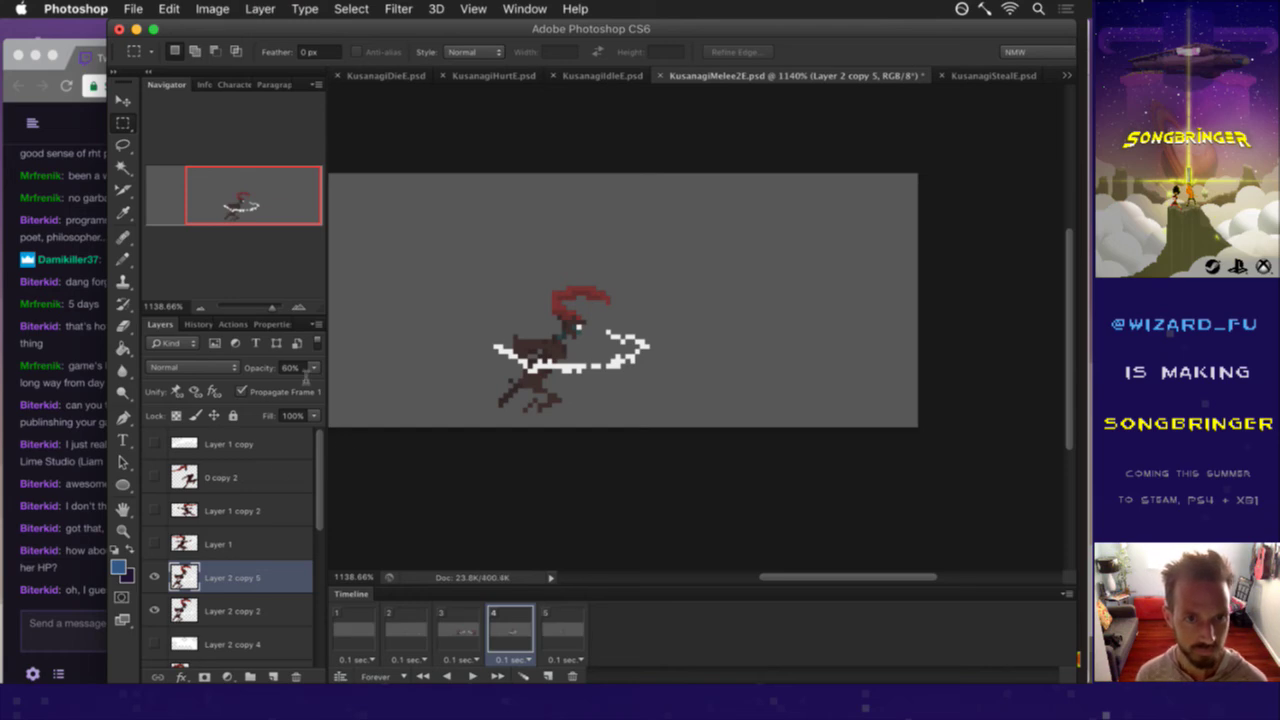
# Flip the frame 4 duplicate horizontally and move it near the canvas's right end, facing the original sprite.
pyautogui.press('v')
pyautogui.press('super+t')
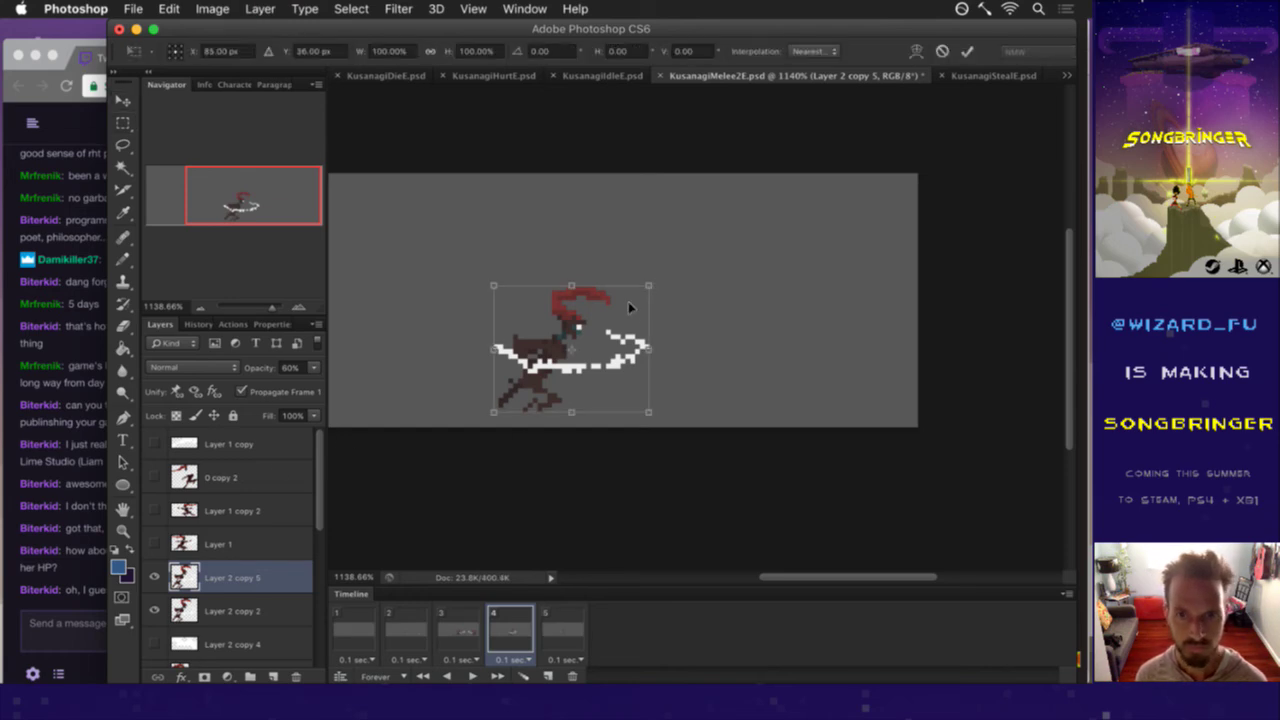
pyautogui.rightClick(622, 305)
pyautogui.click(688, 534)
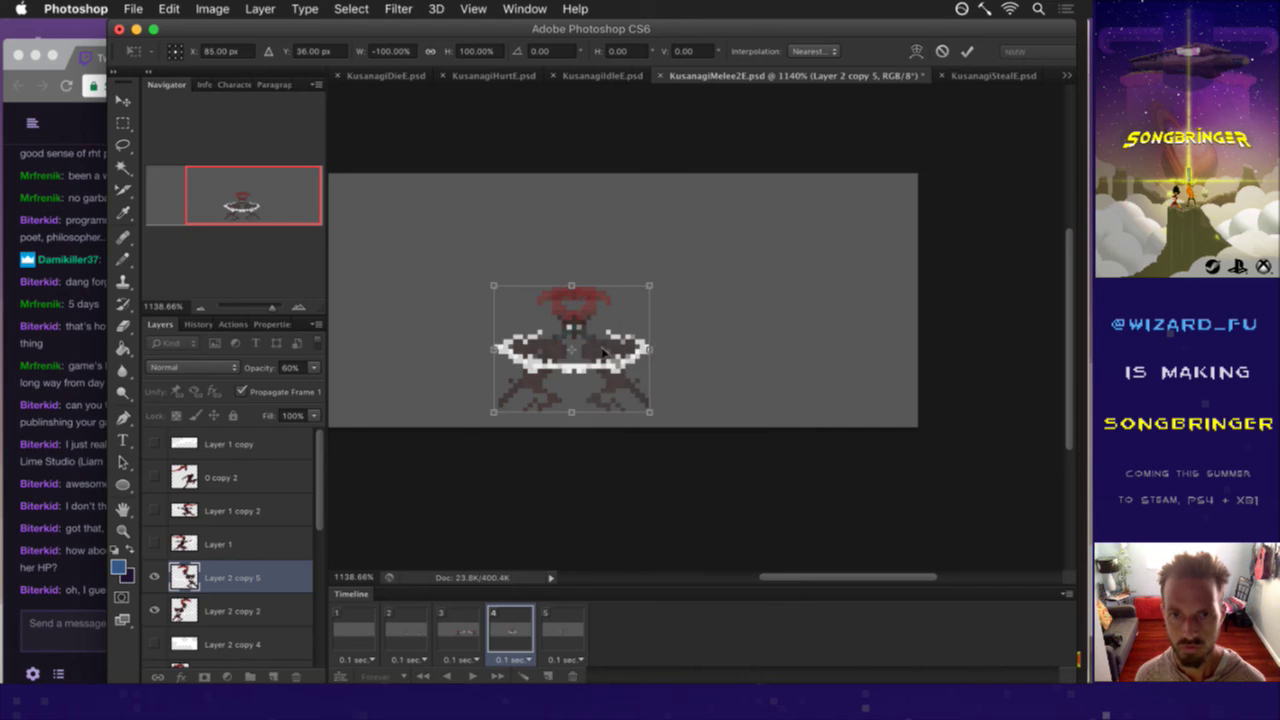
pyautogui.moveTo(604, 340); pyautogui.dragTo(857, 335)
pyautogui.press('Return')
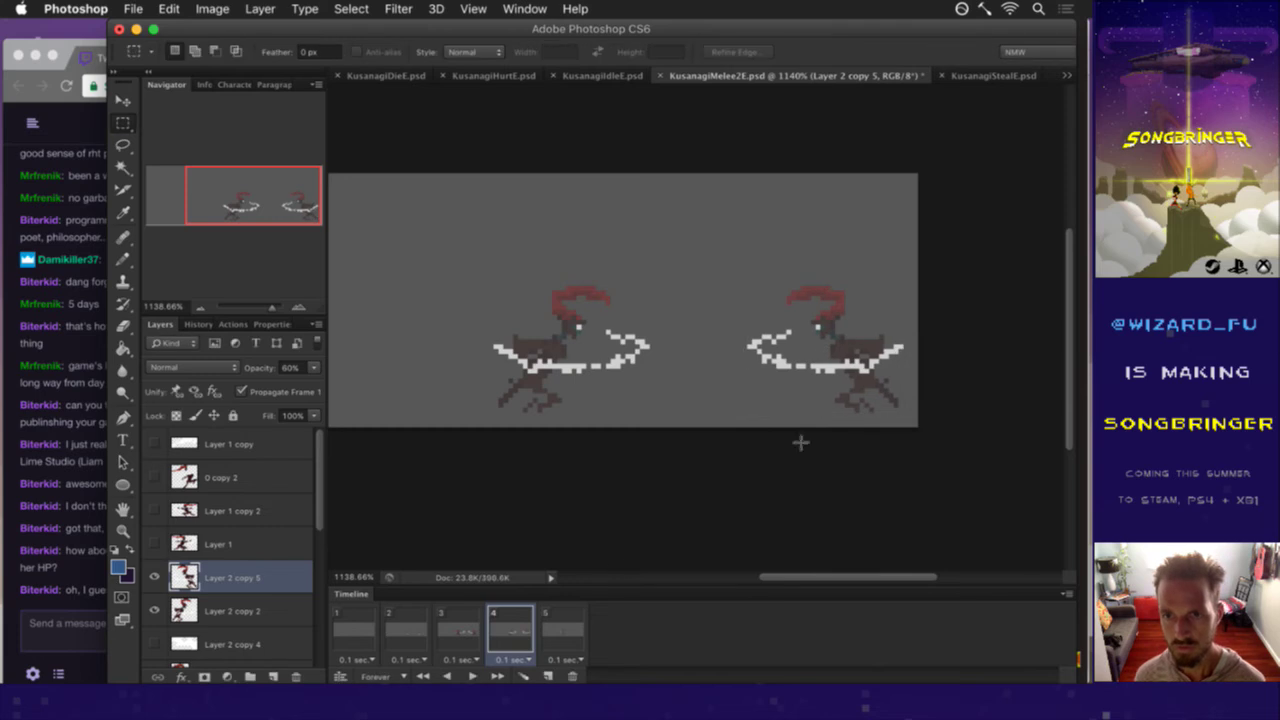
# In frame 5, duplicate the 0 copy 4 layer, which holds the final running pose.
pyautogui.click(497, 676)
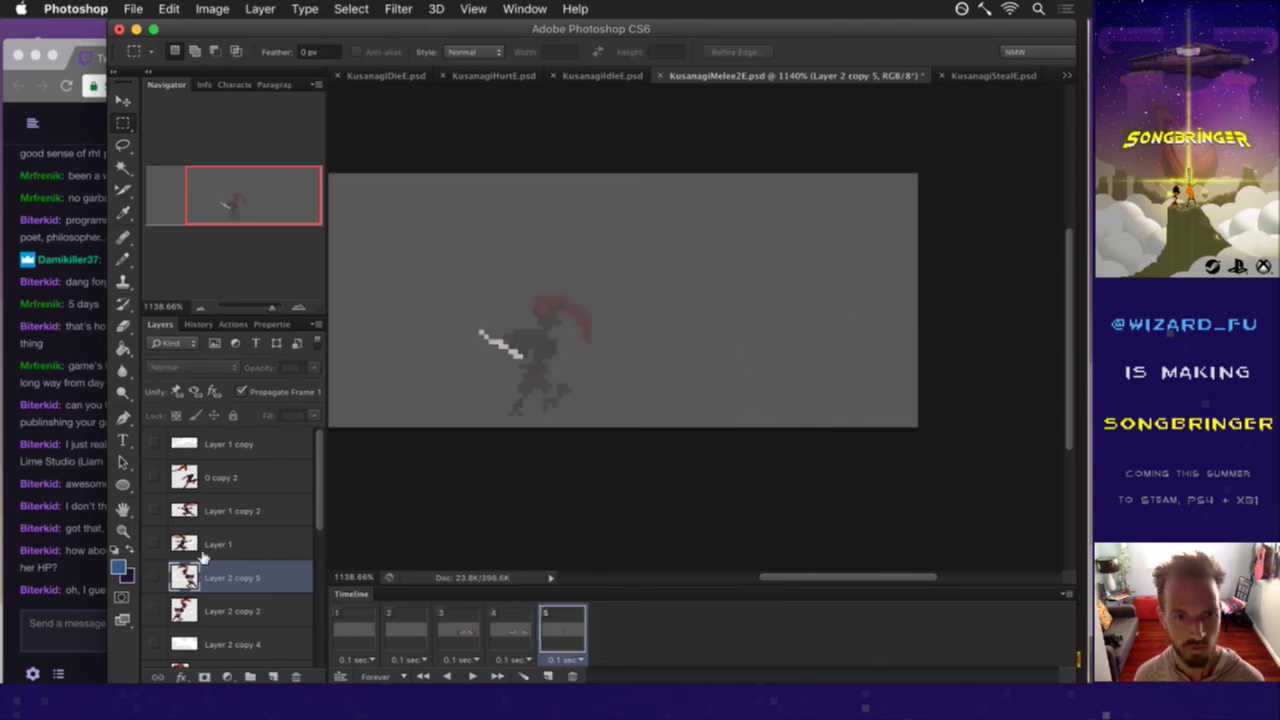
pyautogui.scroll(-3, 199, 515)
pyautogui.click(199, 605)
pyautogui.scroll(-4, 215, 585)
pyautogui.scroll(3, 220, 580)
pyautogui.rightClick(270, 540)
pyautogui.click(248, 545)
pyautogui.press('super+j')
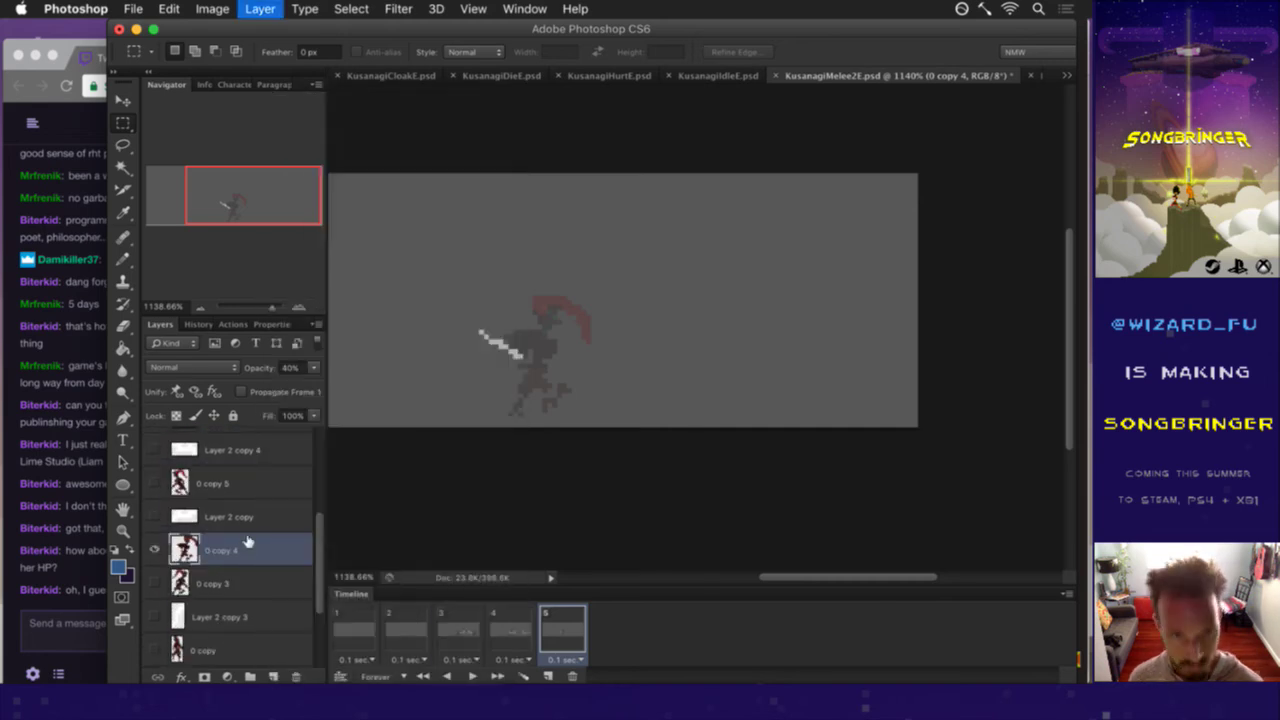
# Flip the frame 5 duplicate horizontally and move it to the canvas's right part as the original's mirrored double.
pyautogui.press('super+t')
pyautogui.rightClick(579, 325)
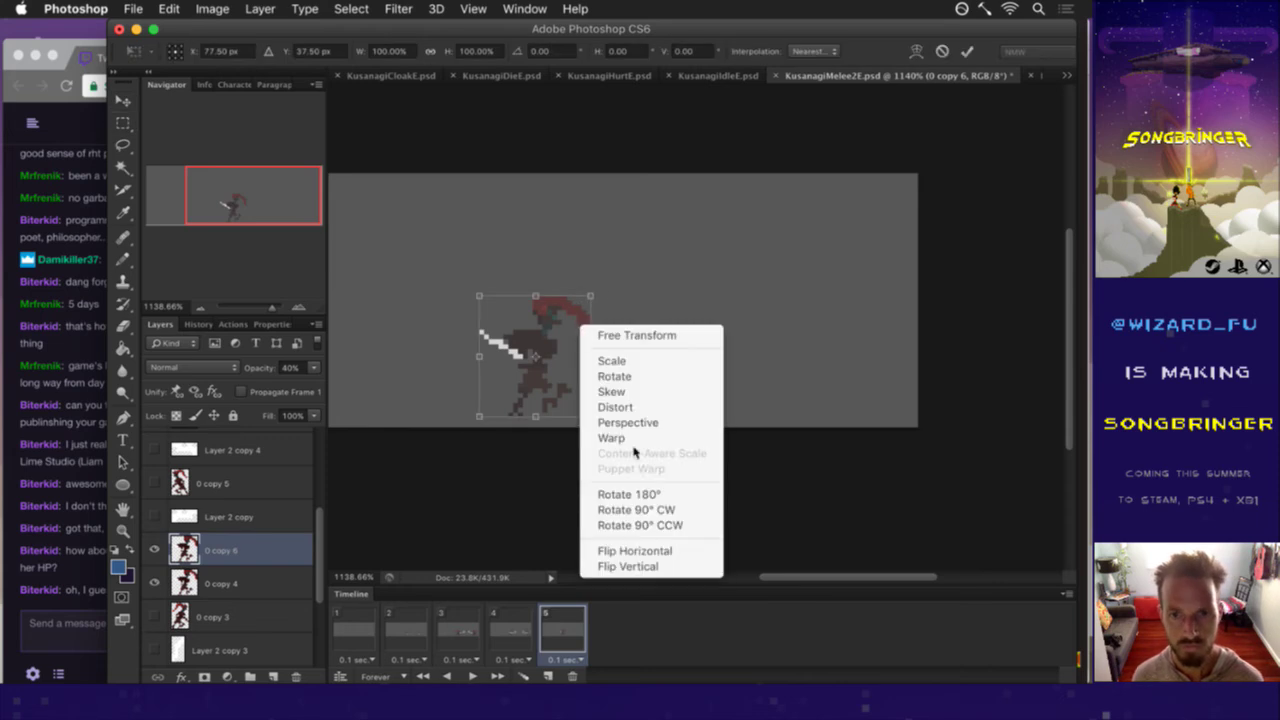
pyautogui.click(644, 550)
pyautogui.moveTo(567, 320); pyautogui.dragTo(816, 321)
pyautogui.click(966, 51)
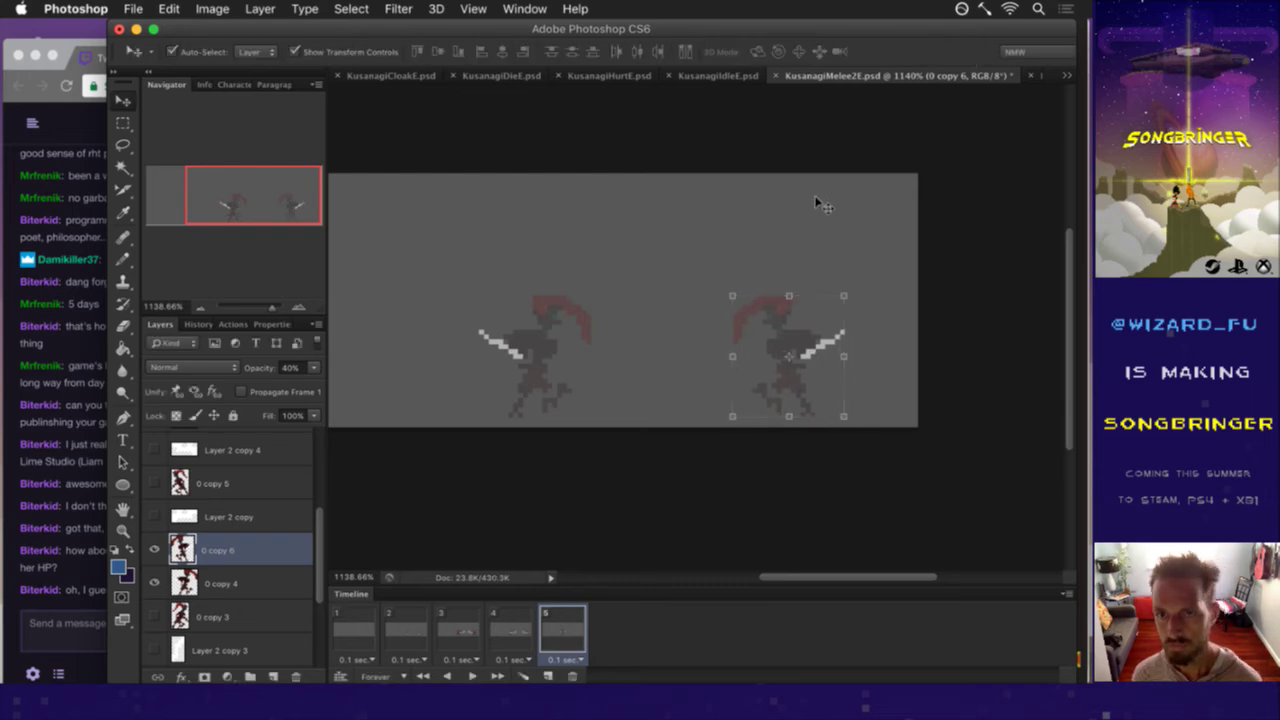
# Play back the five-frame animation to check the sprite and its mirrored double together.
pyautogui.keyDown('shift'); pyautogui.click(368, 628); pyautogui.keyUp('shift')
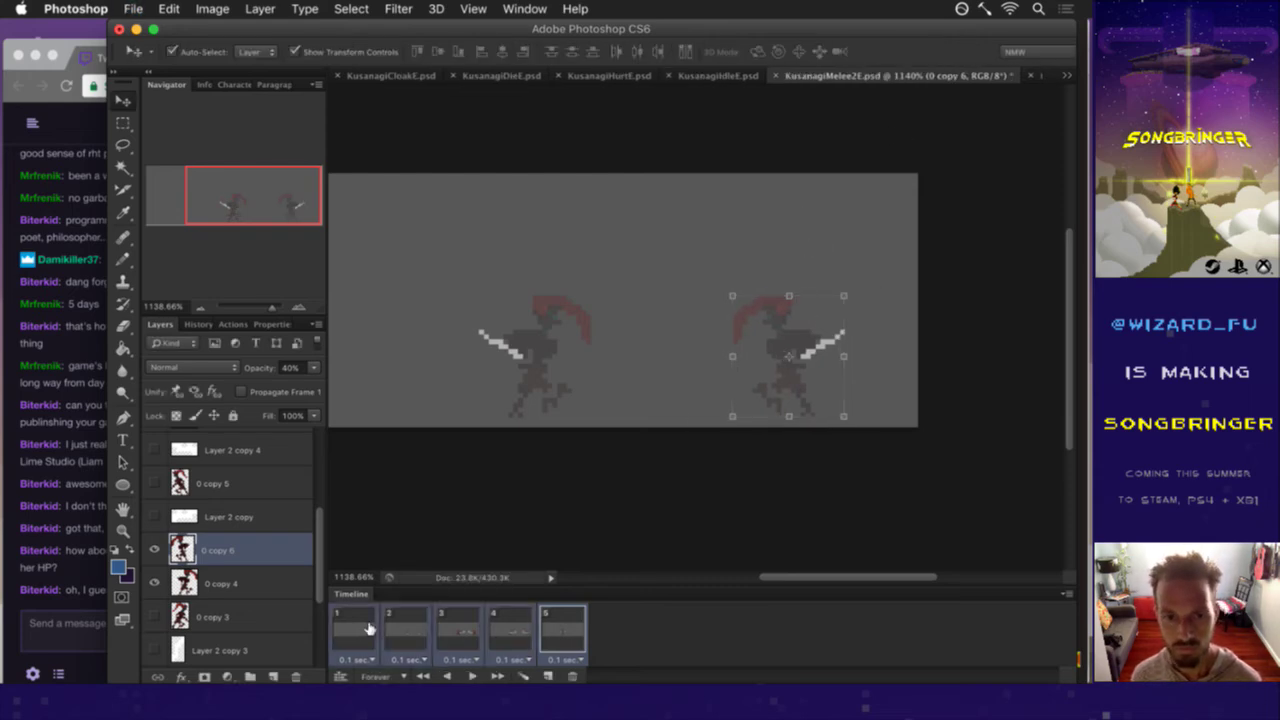
pyautogui.scroll(-5, 300, 640)
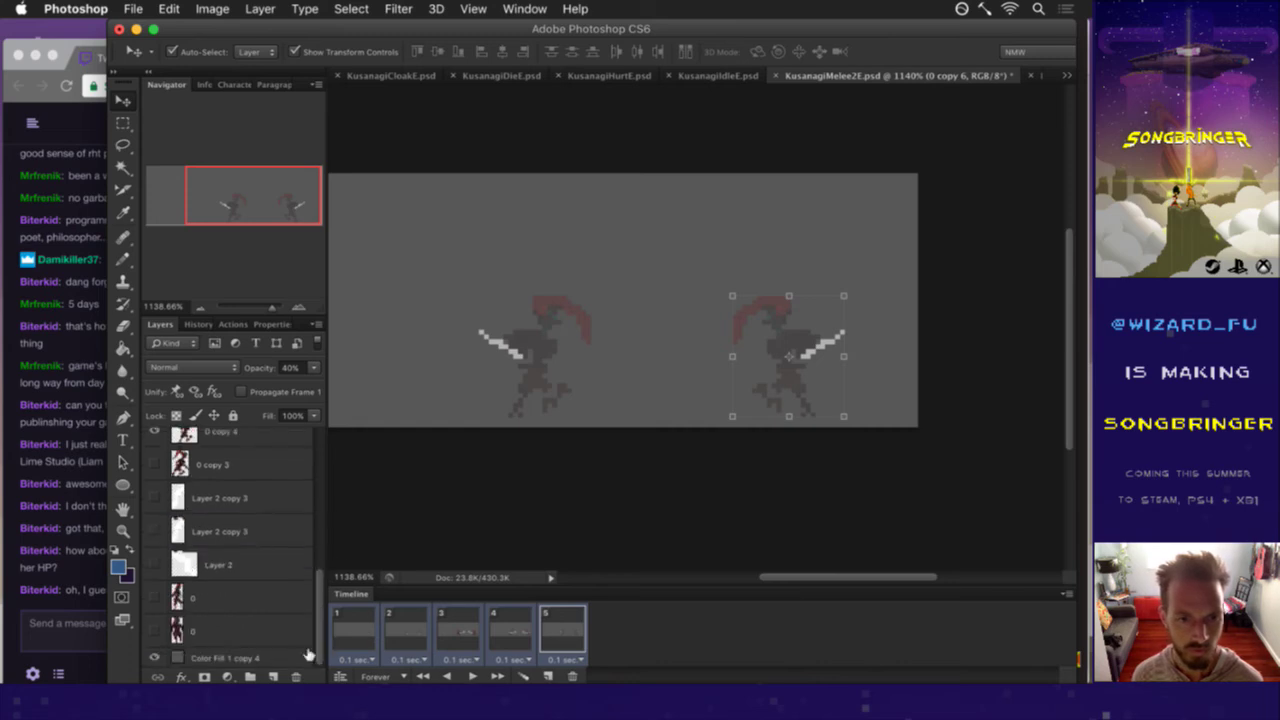
pyautogui.press('m')
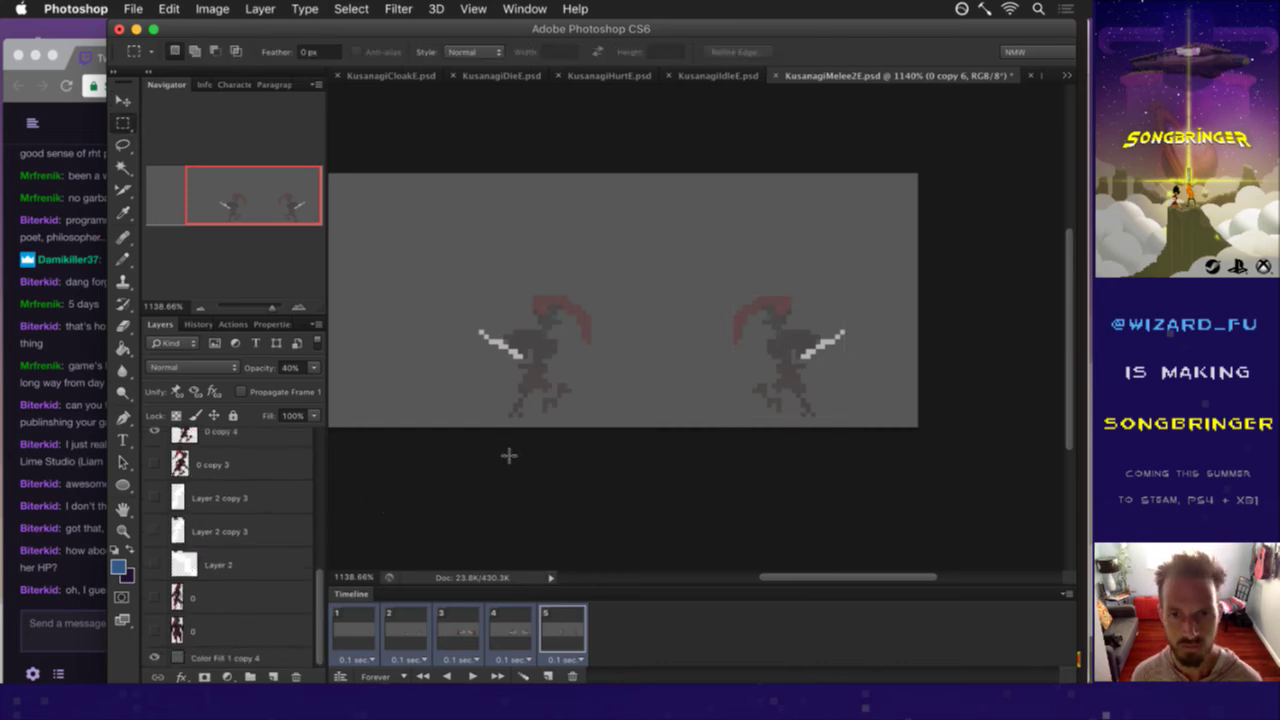
pyautogui.press('space')
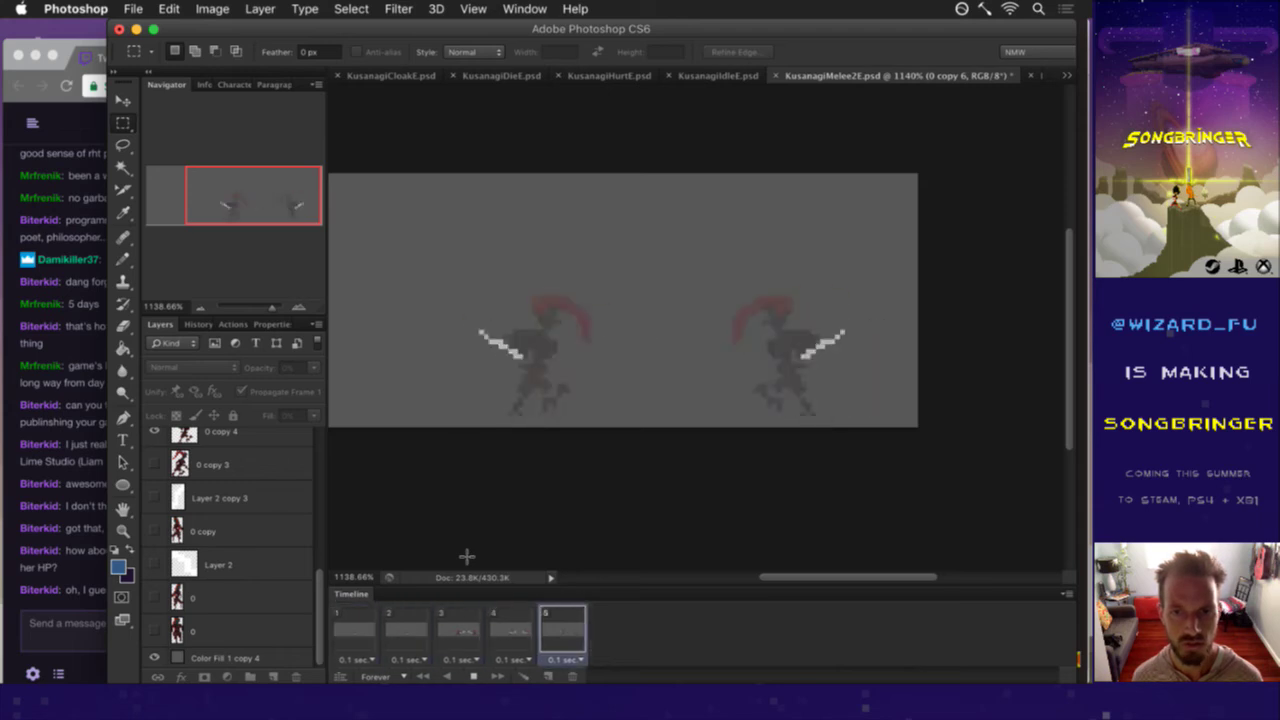
pyautogui.press('space')
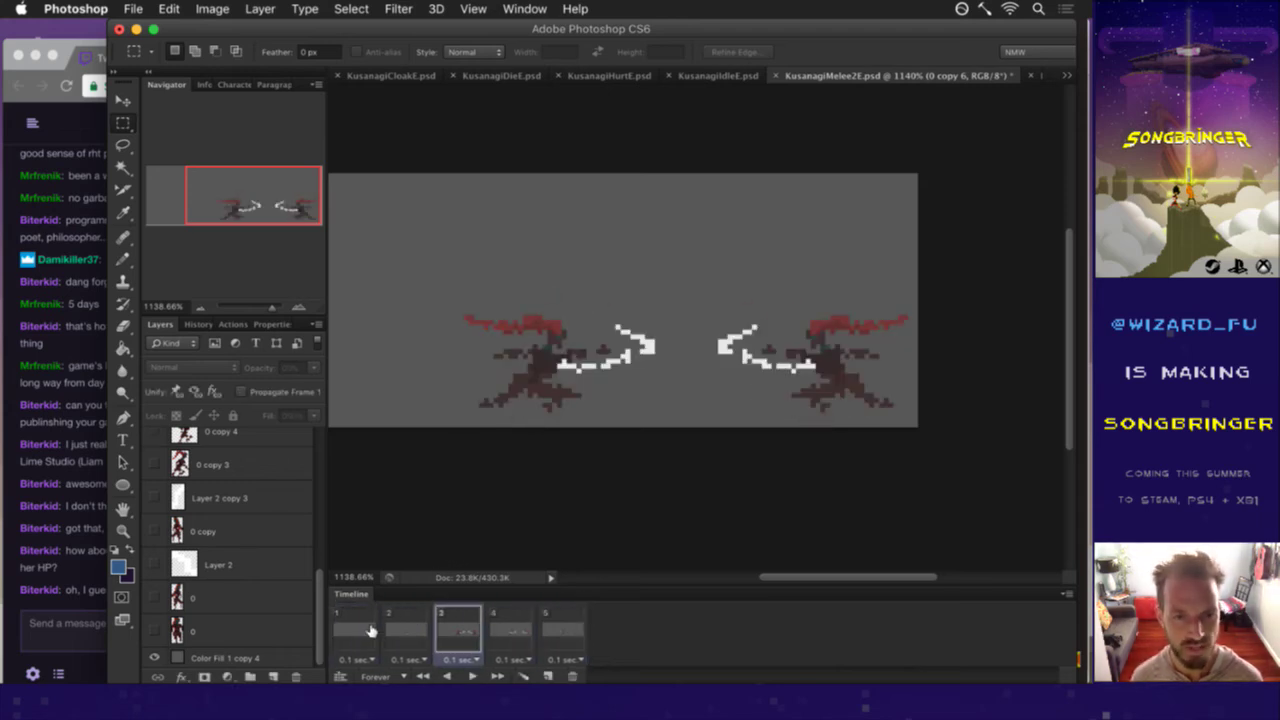
# Hide the Color Fill 1 copy 4 background layer across all five frames and save the document.
pyautogui.click(372, 628)
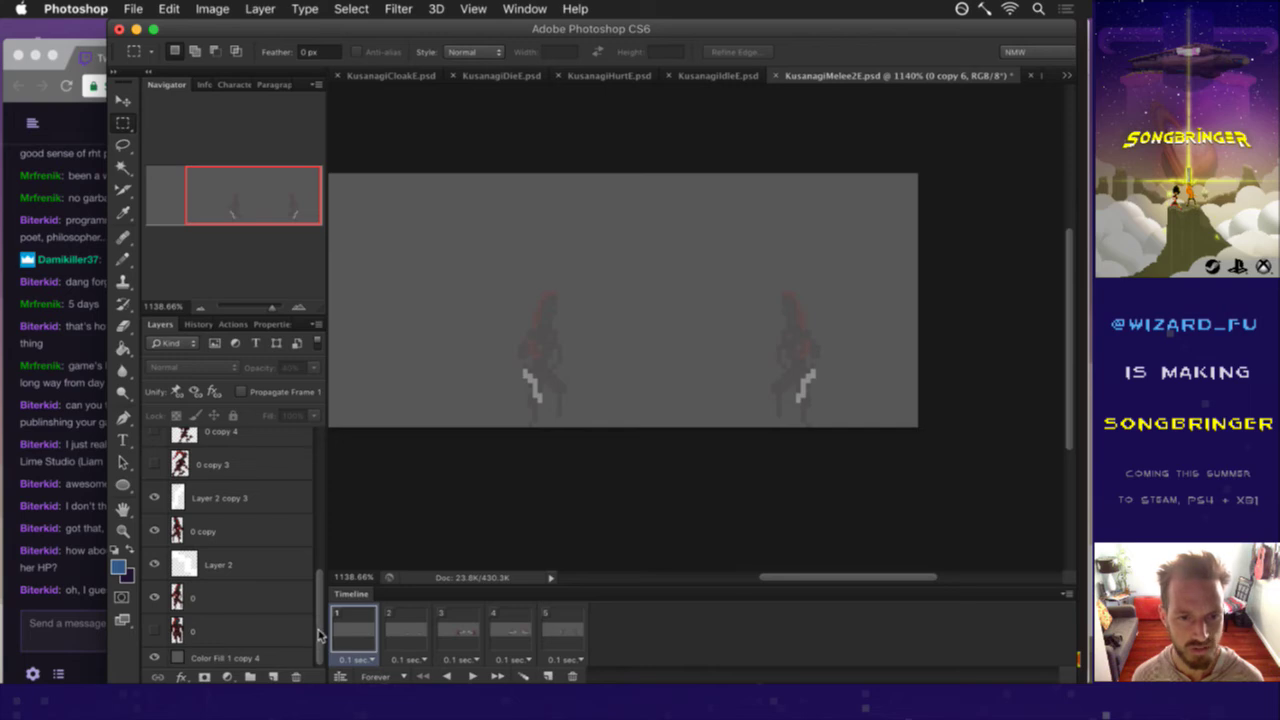
pyautogui.keyDown('shift'); pyautogui.click(548, 632); pyautogui.keyUp('shift')
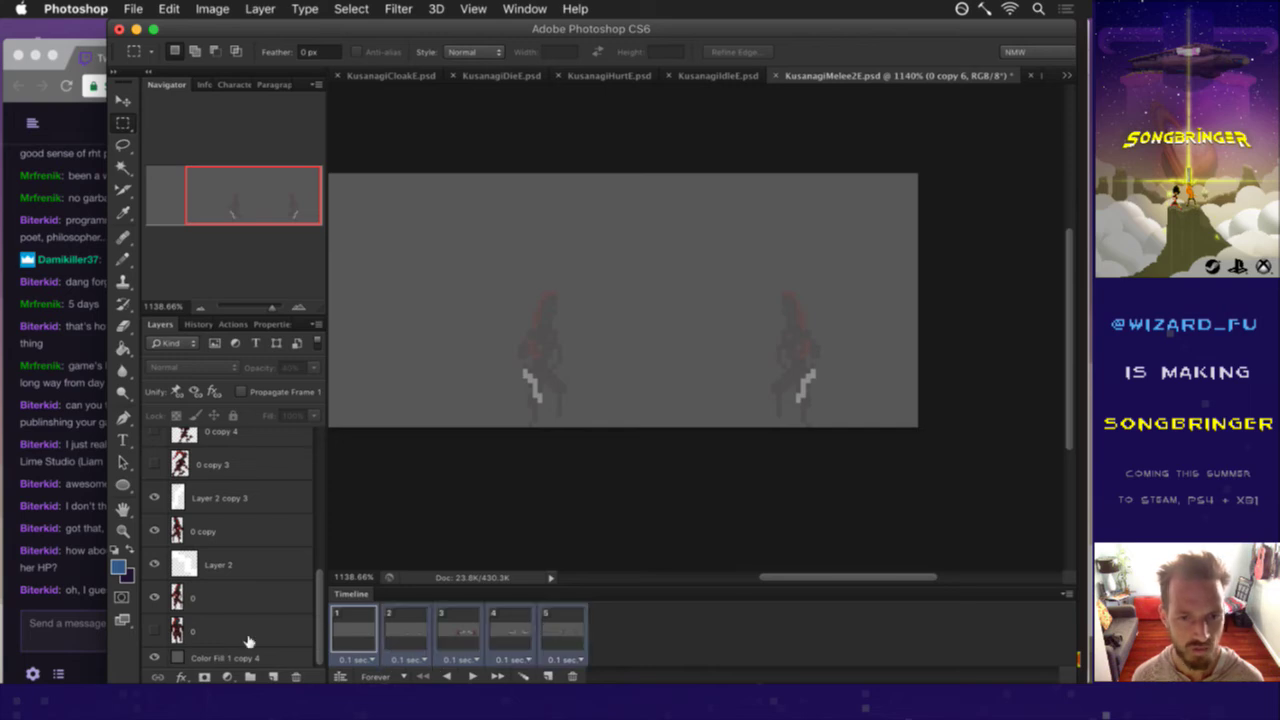
pyautogui.click(156, 656)
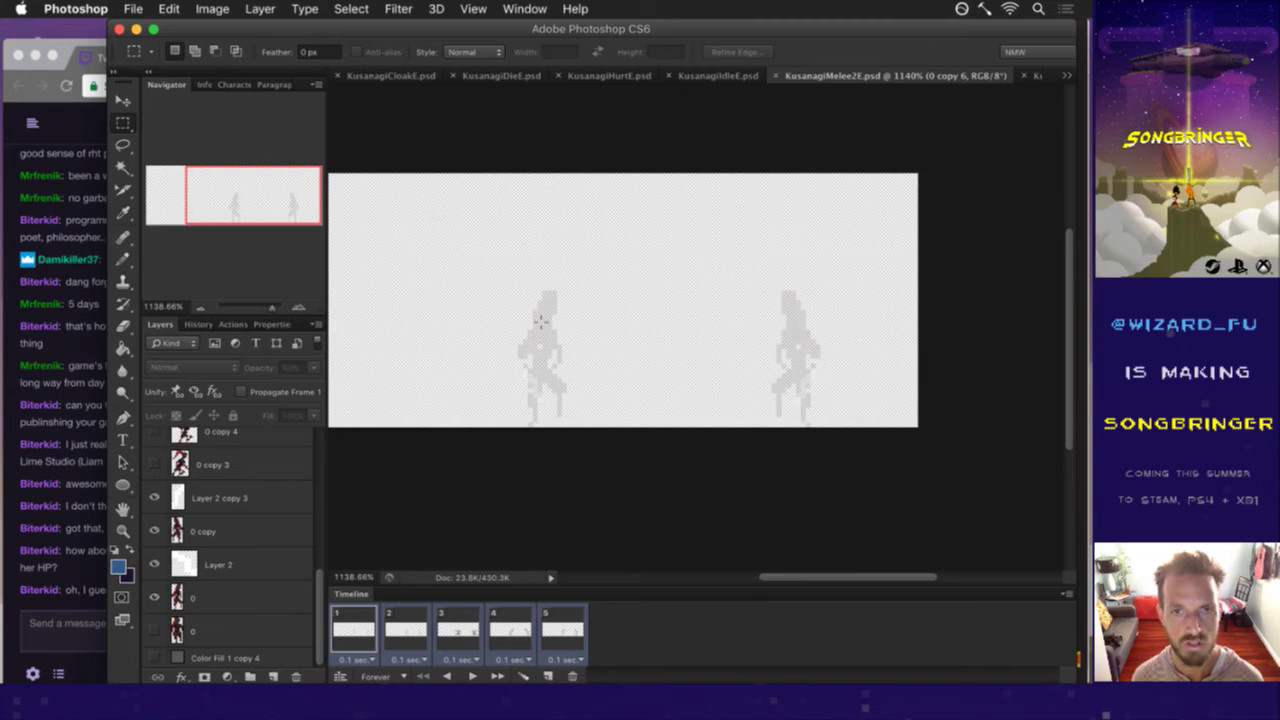
# Render all frames as a PNG image sequence named KusanagiMelee2E.png at 156 x 52 and 10 fps with straight unmatted alpha.
pyautogui.click(135, 8)
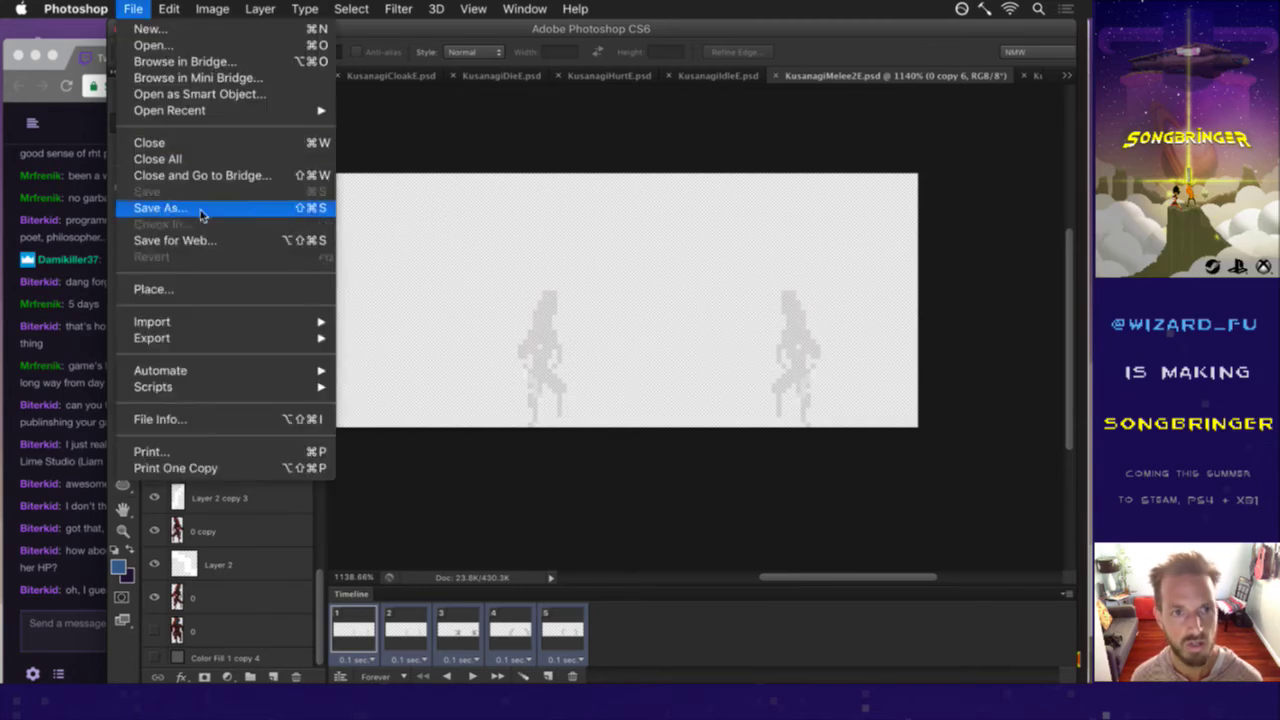
pyautogui.click(206, 239)
pyautogui.press('Escape')
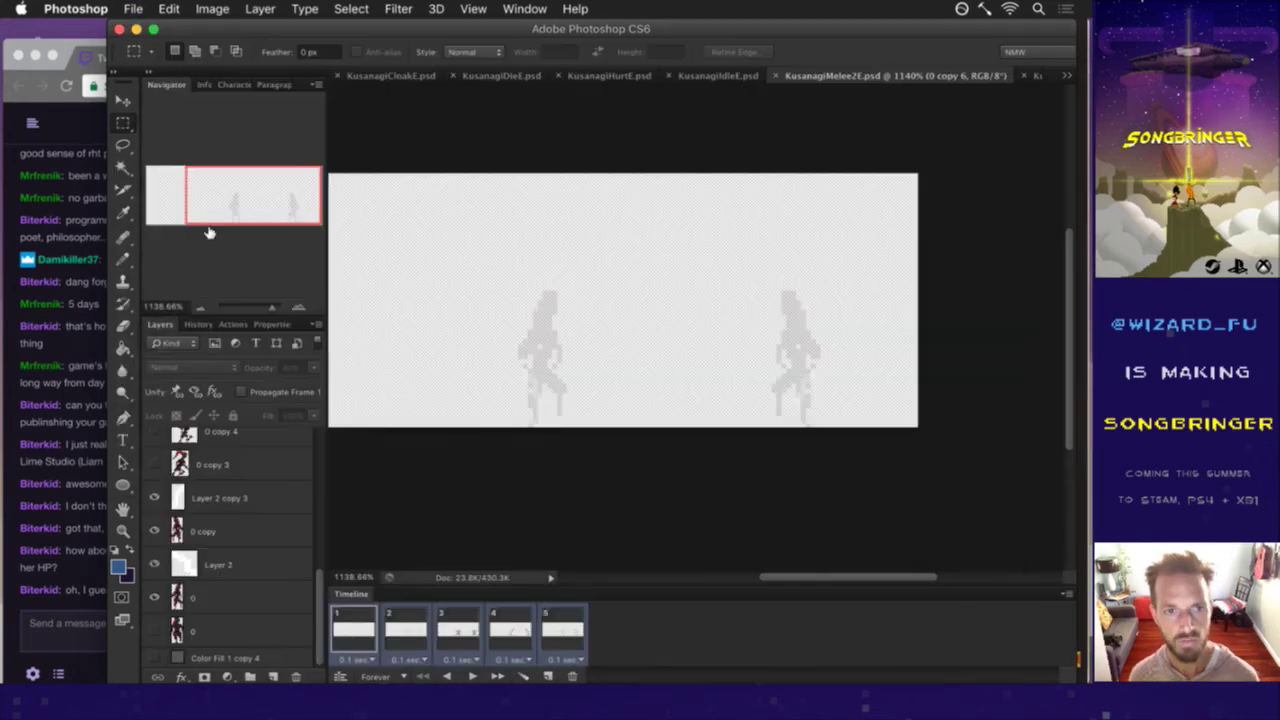
pyautogui.press('super+alt+shift+r')
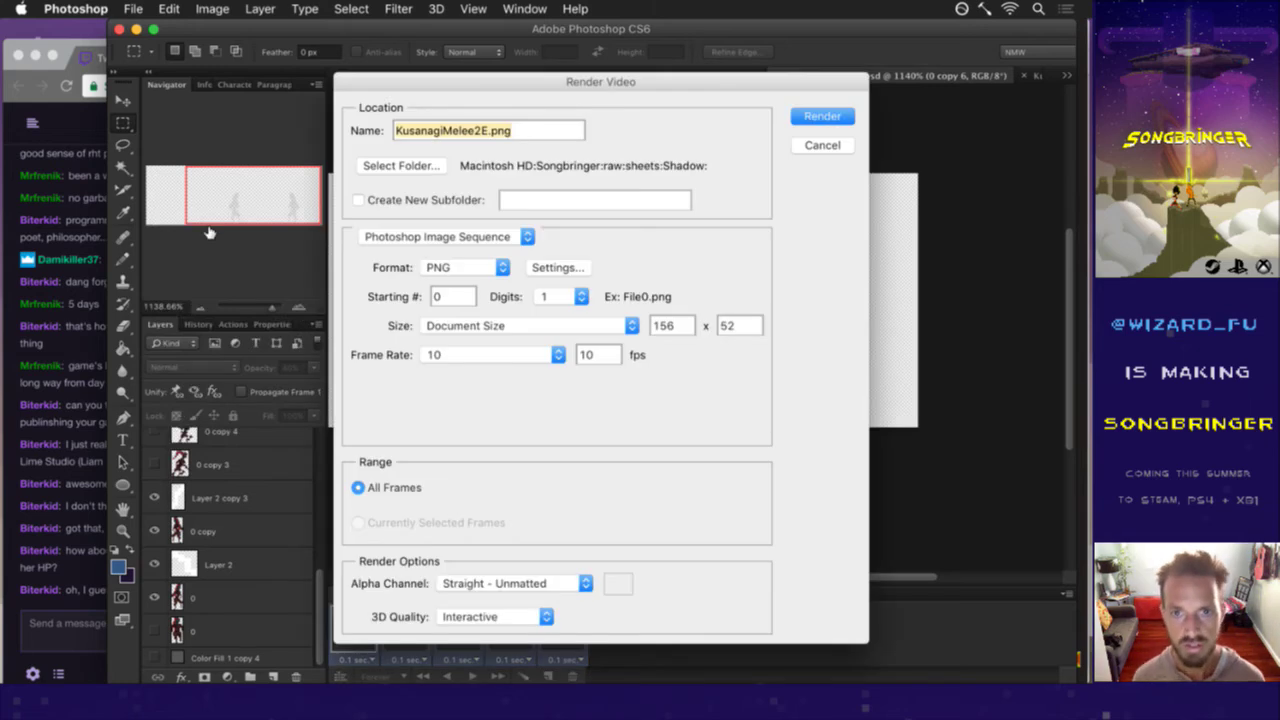
pyautogui.press('Return')
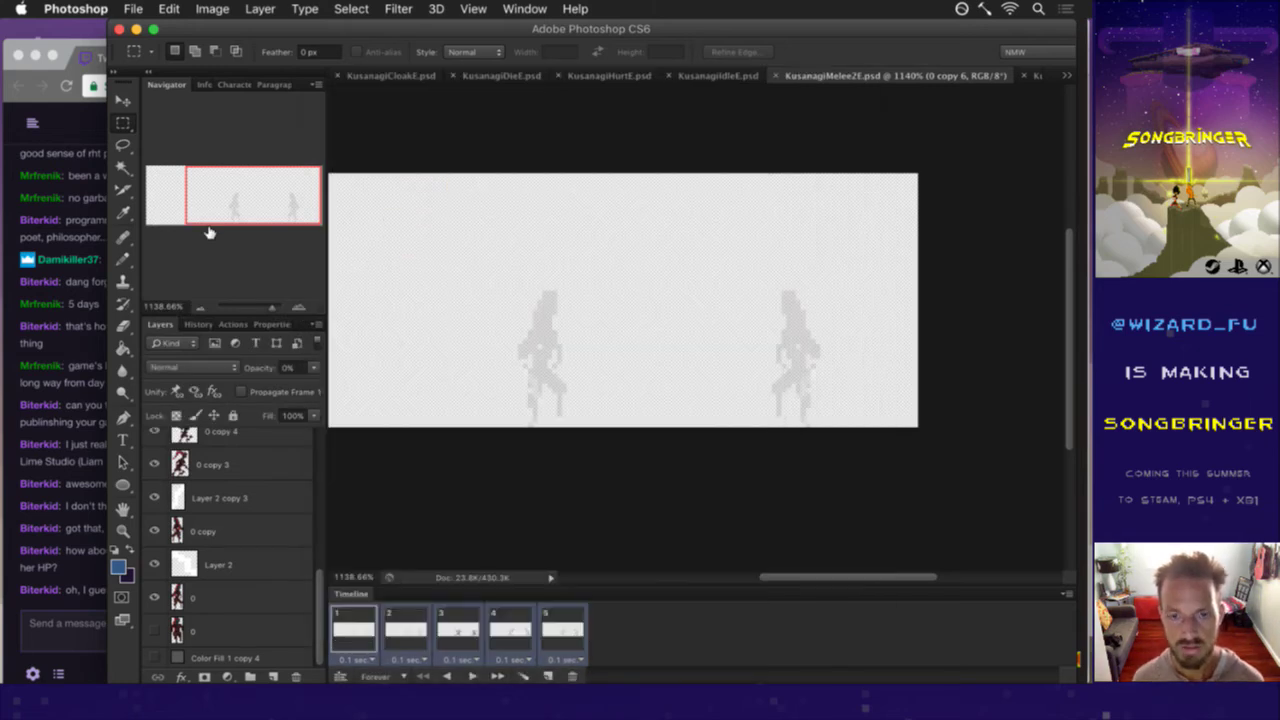
# Switch to iTerm2 and duplicate the three-line melee animation entry in ThiefBoss.txt, placing the copy above steal.
pyautogui.press('super+Tab')
pyautogui.press('super+Tab')
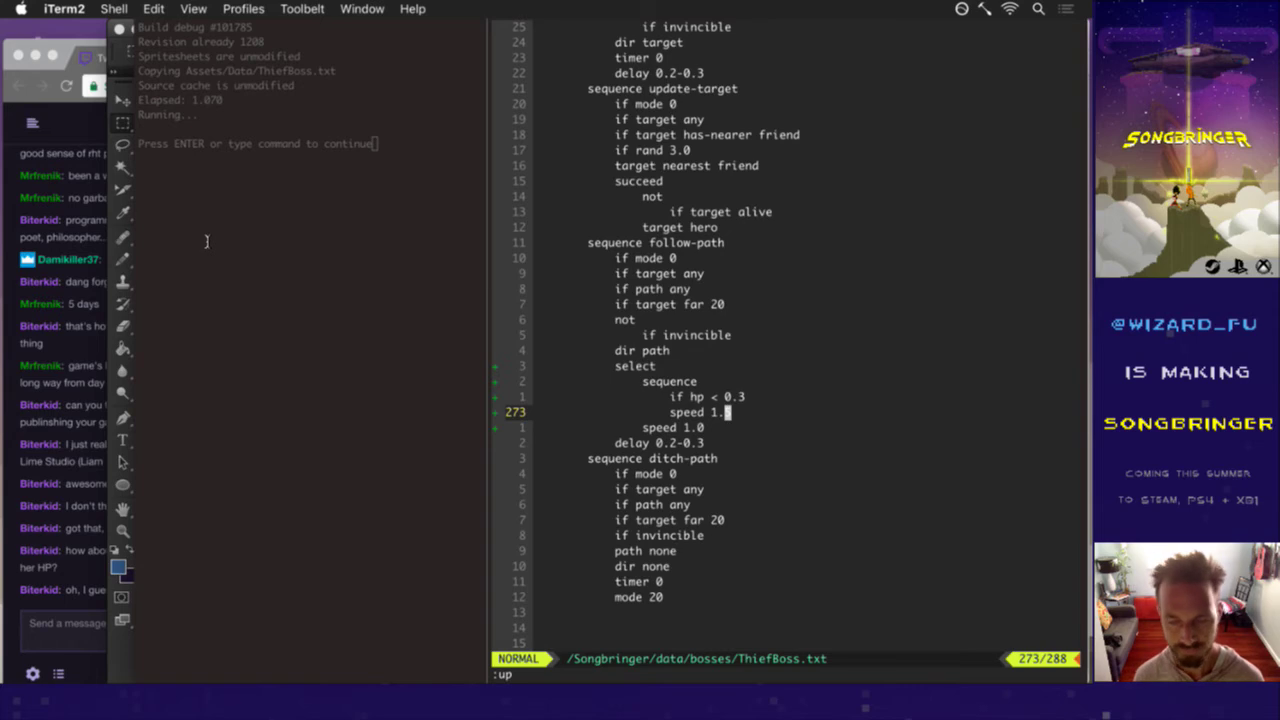
pyautogui.press('g')
pyautogui.press('g')
pyautogui.press('j')
pyautogui.press('j')
pyautogui.press('j')
pyautogui.write('/melee')
pyautogui.press('Return')
pyautogui.press('j')
pyautogui.press('j')
pyautogui.press('j')
pyautogui.press('j')
pyautogui.press('j')
pyautogui.press('j')
pyautogui.press('j')
pyautogui.press('j')
pyautogui.press('j')
pyautogui.press('j')
pyautogui.press('j')
pyautogui.press('j')
pyautogui.press('j')
pyautogui.press('j')
pyautogui.press('j')
pyautogui.press('j')
pyautogui.press('j')
pyautogui.press('j')
pyautogui.press('j')
pyautogui.press('j')
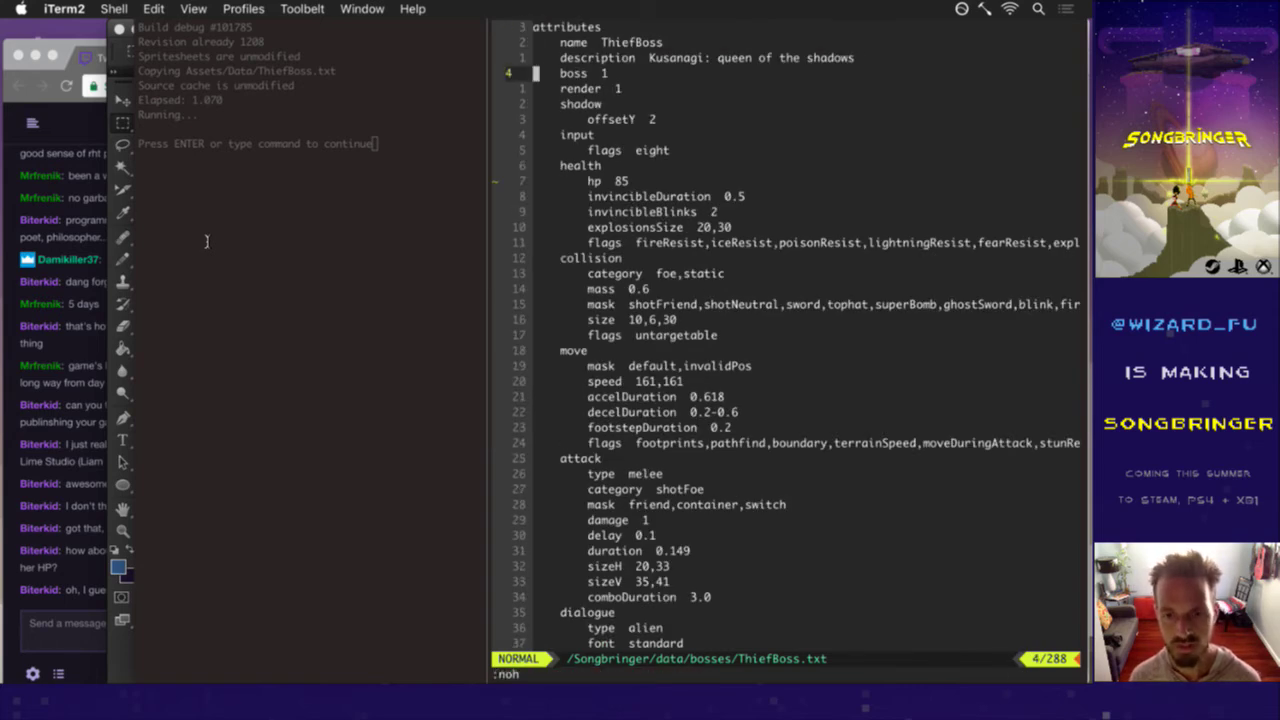
pyautogui.press('j')
pyautogui.press('j')
pyautogui.press('j')
pyautogui.press('j')
pyautogui.press('j')
pyautogui.press('j')
pyautogui.press('j')
pyautogui.press('j')
pyautogui.press('j')
pyautogui.press('j')
pyautogui.press('j')
pyautogui.press('j')
pyautogui.press('j')
pyautogui.press('j')
pyautogui.press('j')
pyautogui.press('j')
pyautogui.press('j')
pyautogui.press('j')
pyautogui.press('j')
pyautogui.press('j')
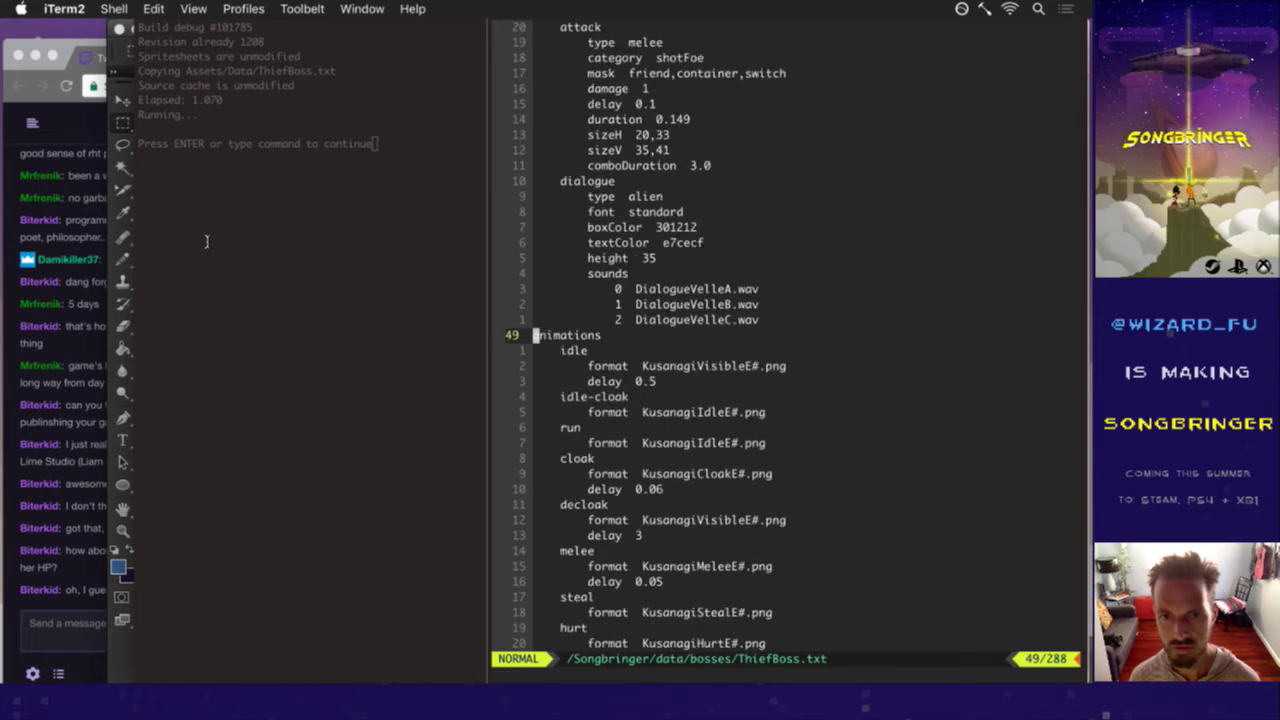
pyautogui.press('j')
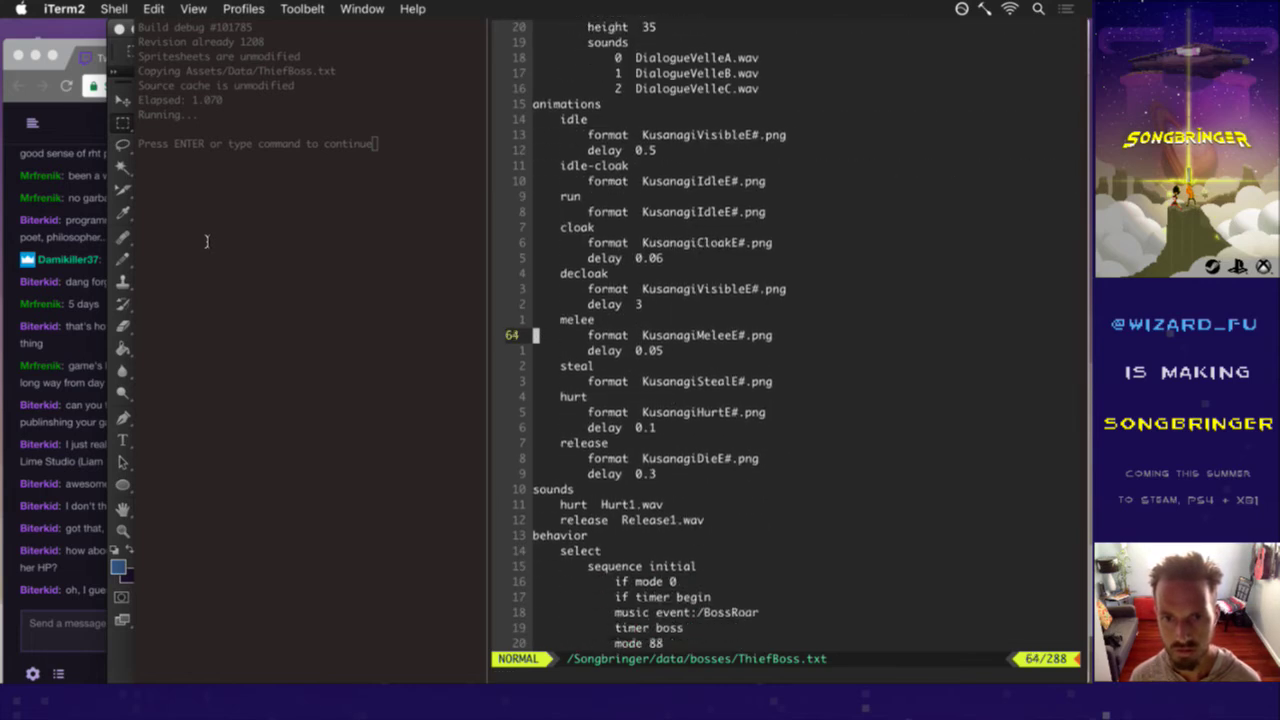
pyautogui.hotkey('shift', 'v')
pyautogui.press('j')
pyautogui.press('y')
pyautogui.press('j')
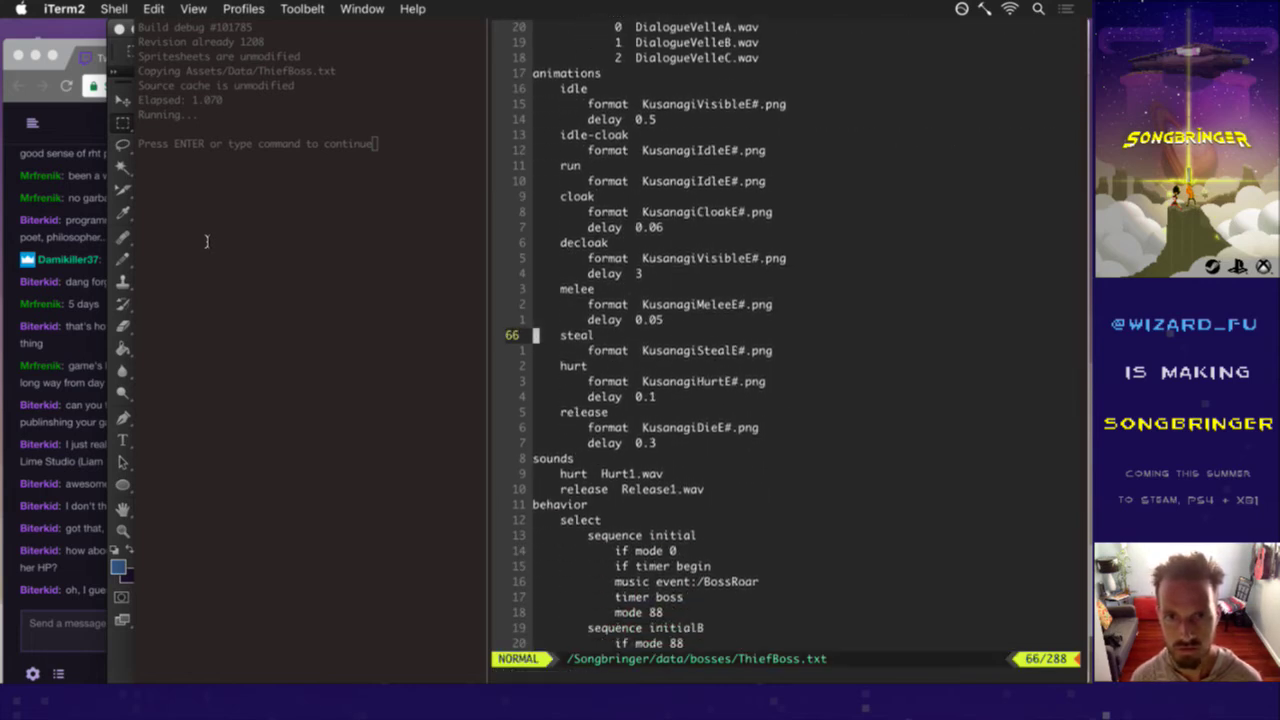
pyautogui.press('p')
# Rename the duplicated melee animation entry to double.
pyautogui.hotkey('shift', 'a')
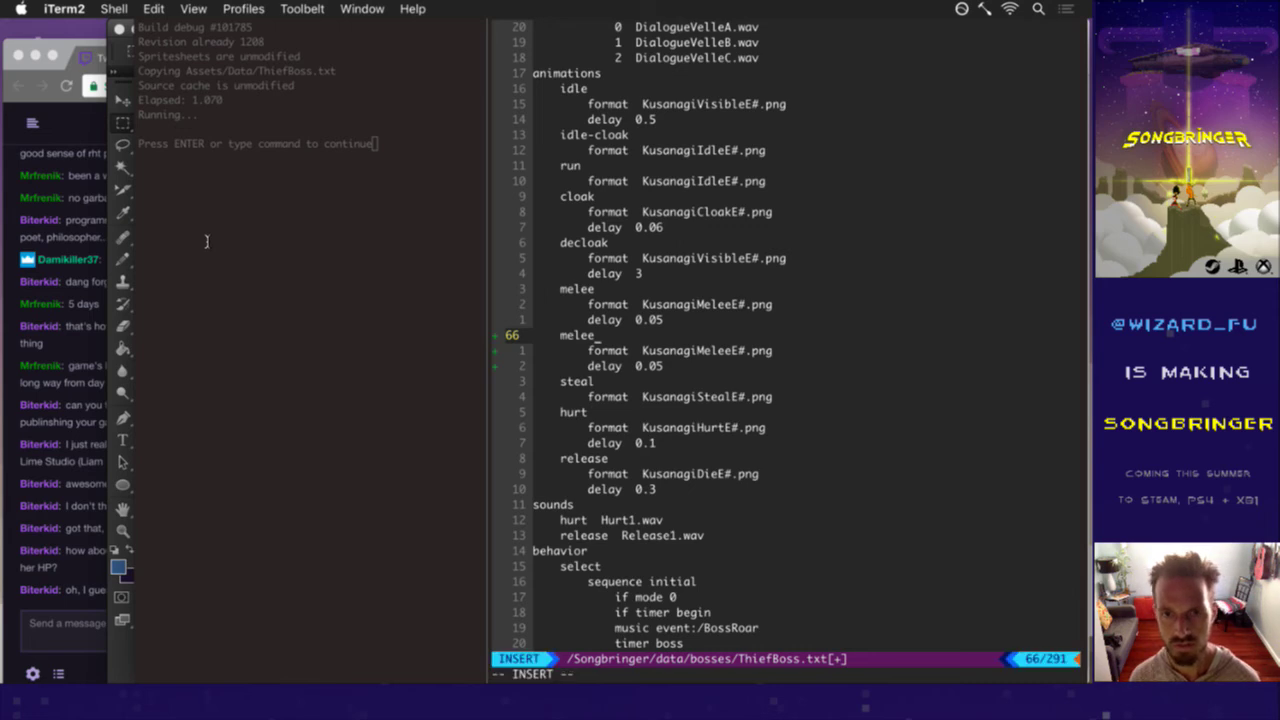
pyautogui.write('Double')
pyautogui.press('Escape')
pyautogui.press('c')
pyautogui.press('c')
pyautogui.write('doub')
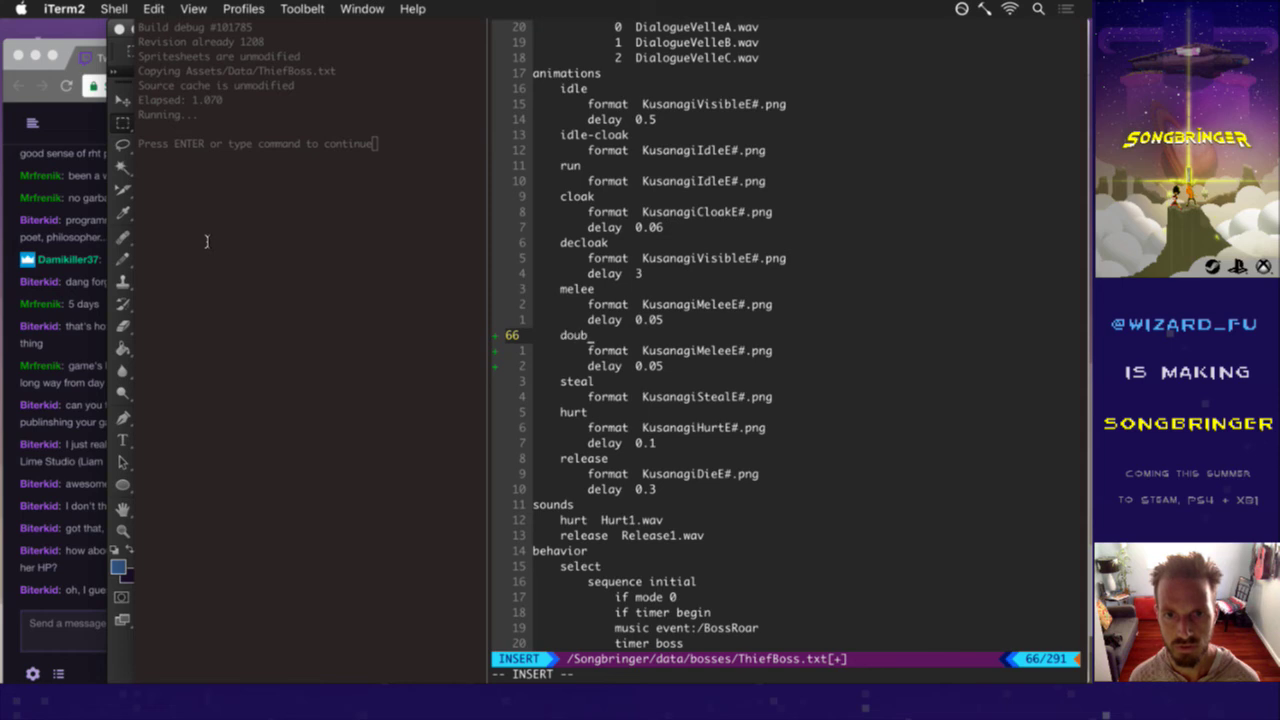
pyautogui.write('le')
pyautogui.press('Escape')
# Point the double animation's format line at the KusanagiMelee2E images and save ThiefBoss.txt.
pyautogui.press('j')
pyautogui.write('la2')
pyautogui.press('Escape')
pyautogui.write(':w')
pyautogui.press('Return')
# Look through the start of the boss's behavior section, down to the initialB and cloakA sequences.
pyautogui.press('j')
pyautogui.press('j')
pyautogui.press('j')
pyautogui.press('j')
pyautogui.press('j')
pyautogui.press('j')
pyautogui.press('j')
pyautogui.press('j')
pyautogui.press('j')
pyautogui.press('j')
pyautogui.press('j')
pyautogui.press('j')
pyautogui.press('j')
pyautogui.press('j')
pyautogui.press('j')
pyautogui.press('j')
pyautogui.press('j')
pyautogui.press('j')
pyautogui.press('j')
pyautogui.press('j')
pyautogui.press('j')
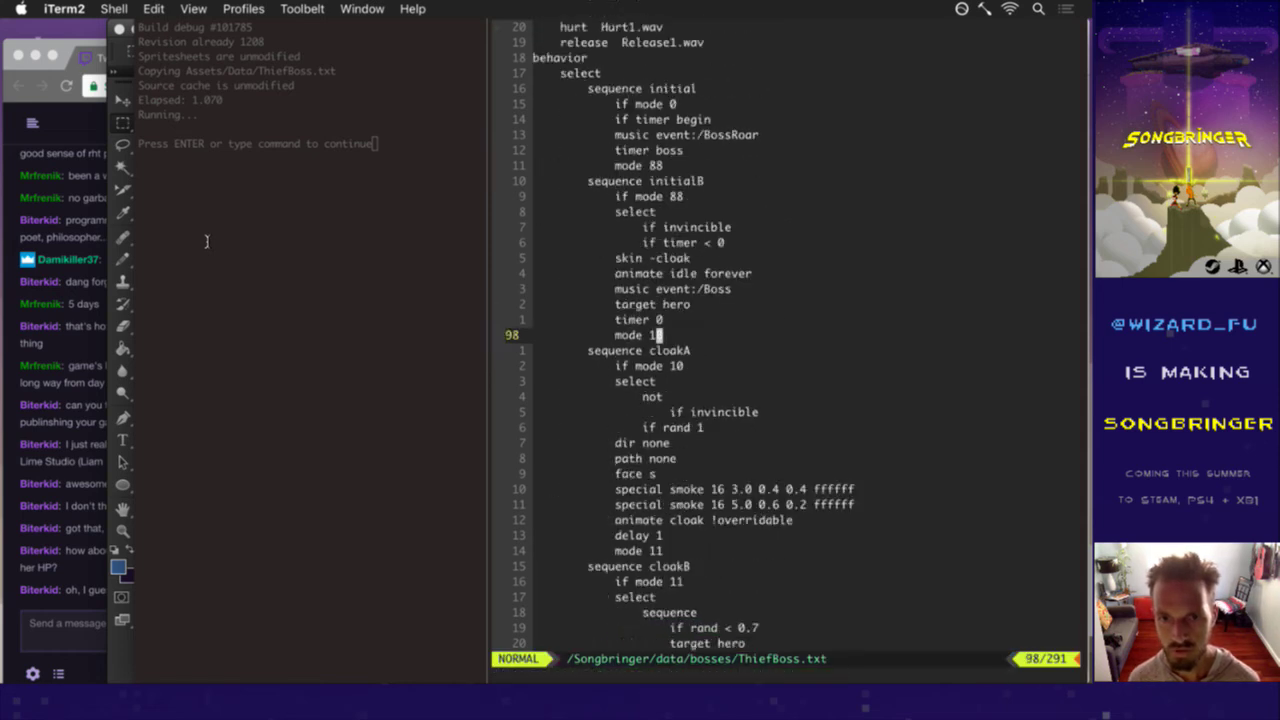
# Search ThiefBoss.txt from its beginning for melee and go to the meleeA behavior sequence.
pyautogui.press('g')
pyautogui.press('g')
pyautogui.write('/melee')
pyautogui.press('Return')
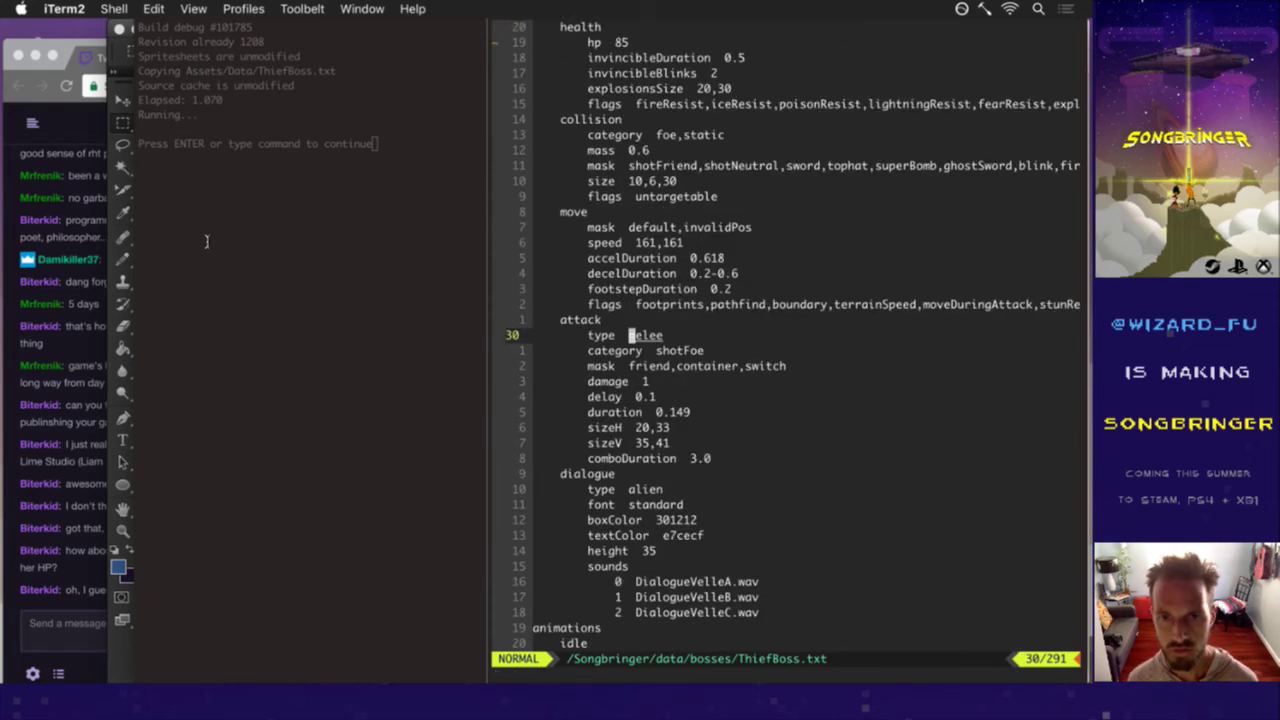
pyautogui.press('n')
pyautogui.press('n')
pyautogui.press('n')
pyautogui.press('n')
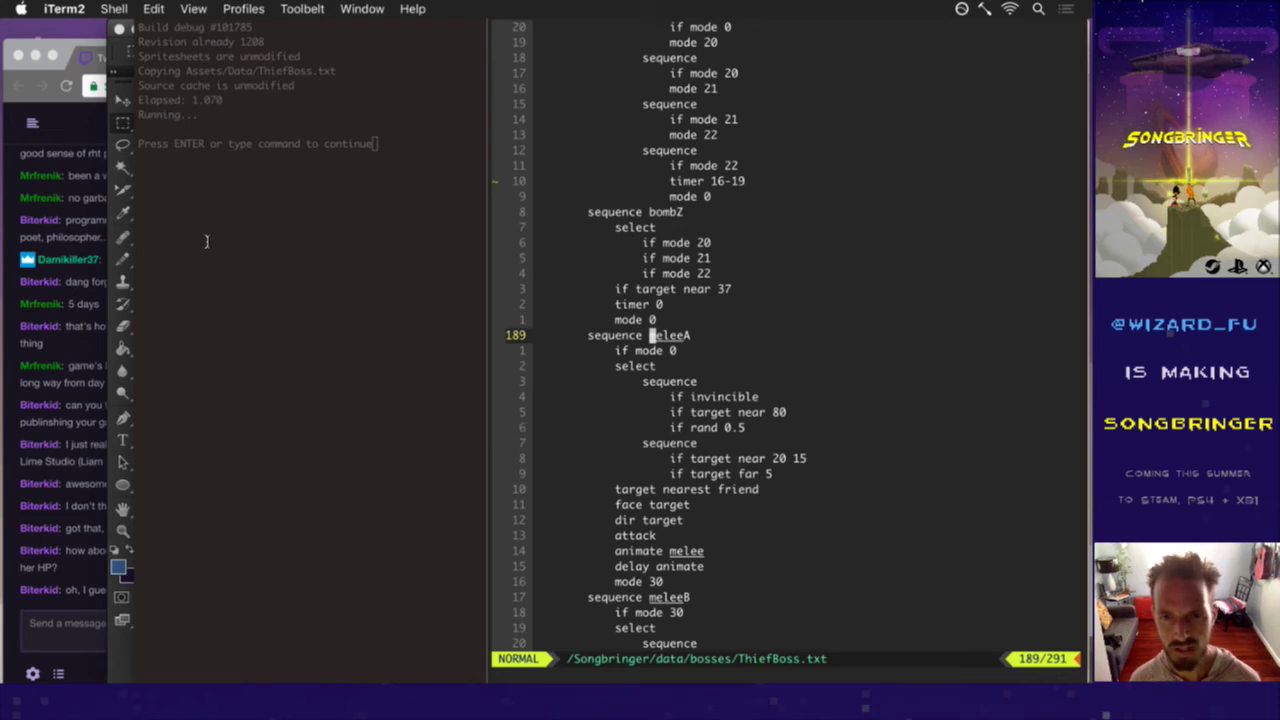
# Examine the meleeA sequence's conditions and attack actions down to its closing mode line.
pyautogui.press('j')
pyautogui.press('j')
pyautogui.press('k')
pyautogui.press('j')
pyautogui.press('k')
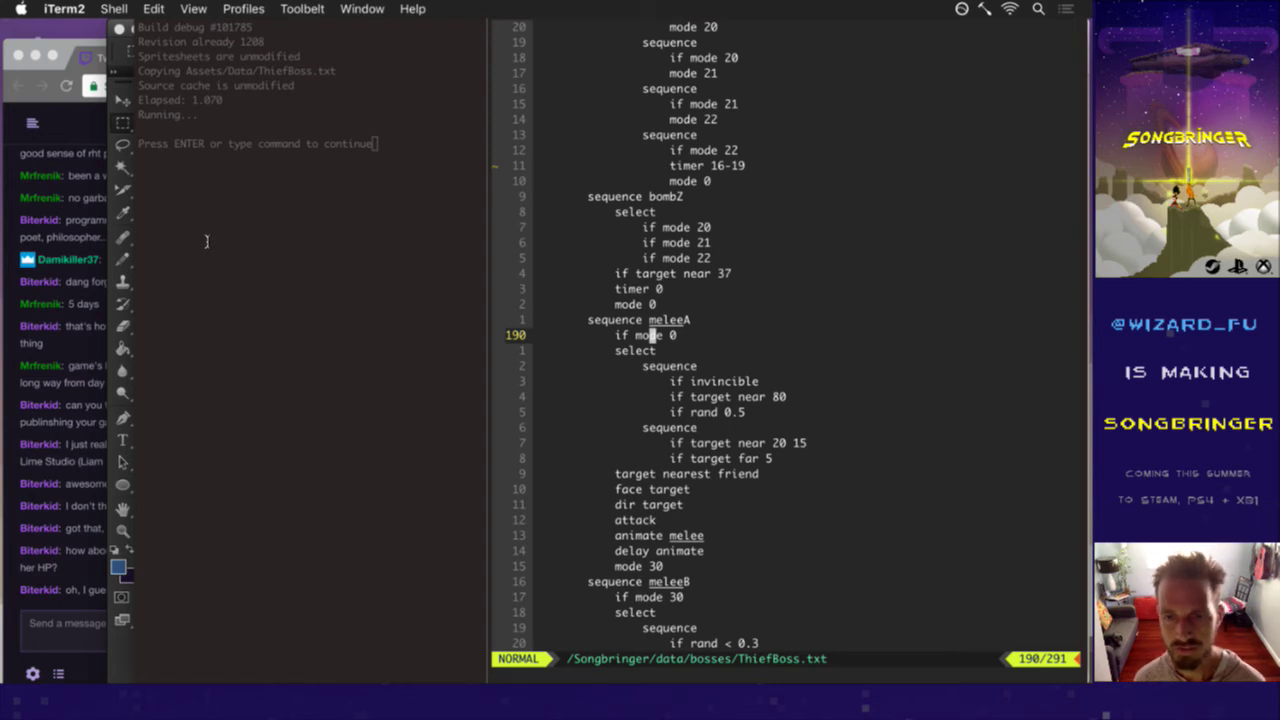
pyautogui.press('j')
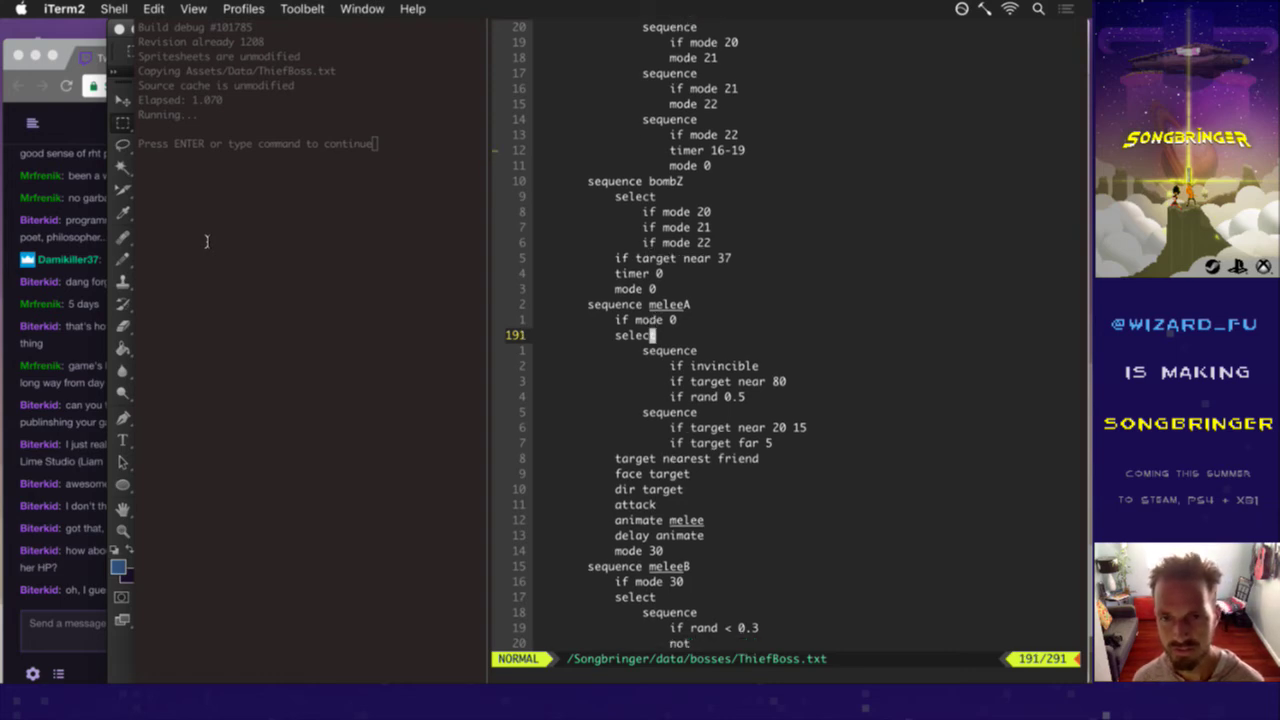
pyautogui.press('j')
pyautogui.press('j')
pyautogui.press('j')
pyautogui.press('j')
pyautogui.press('j')
pyautogui.press('j')
pyautogui.press('j')
pyautogui.press('j')
pyautogui.press('j')
pyautogui.press('j')
pyautogui.press('j')
pyautogui.press('j')
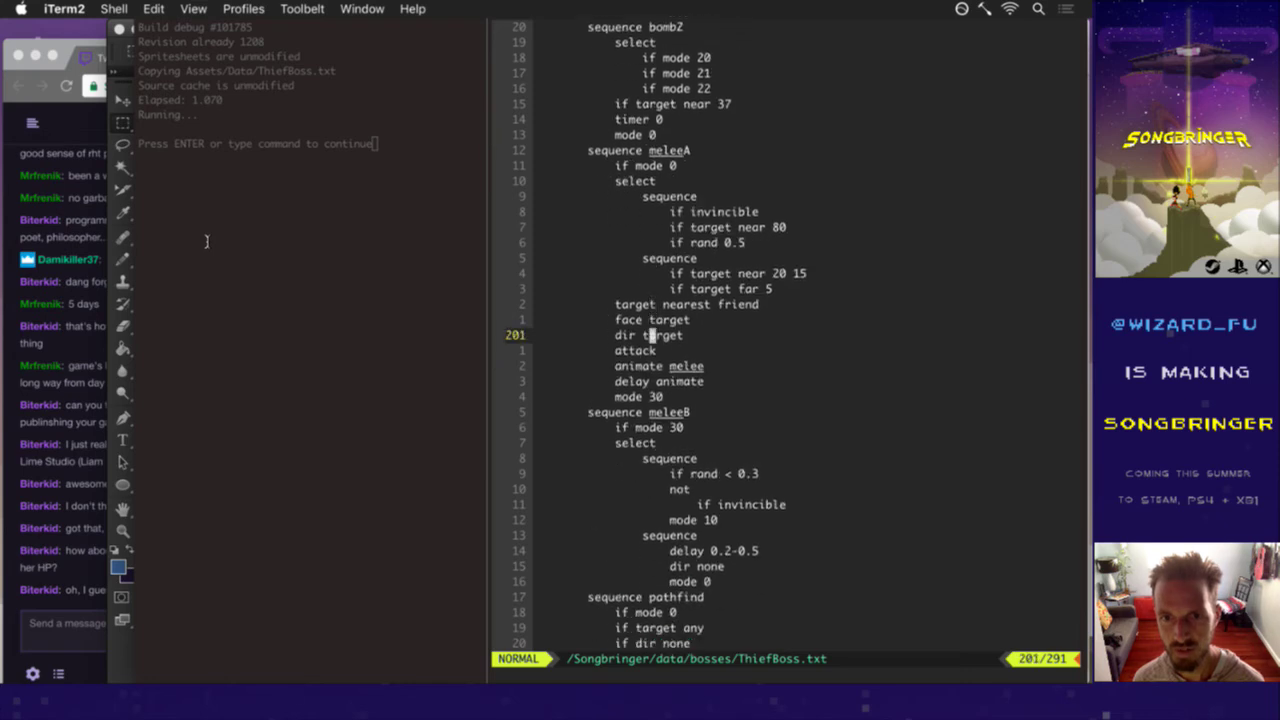
pyautogui.press('j')
pyautogui.press('j')
pyautogui.press('j')
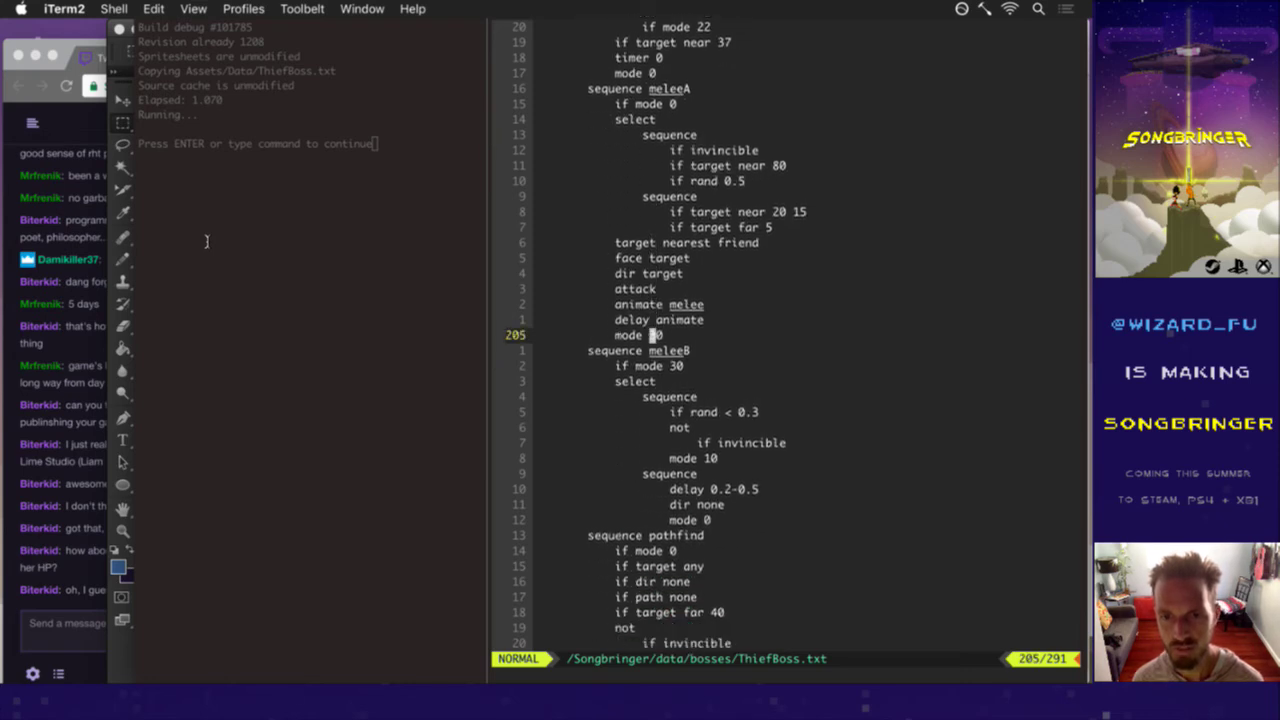
# Switch to Chrome and search Google in a new tab for "how to pronounce melee".
pyautogui.press('super+Tab')
pyautogui.click(435, 331)
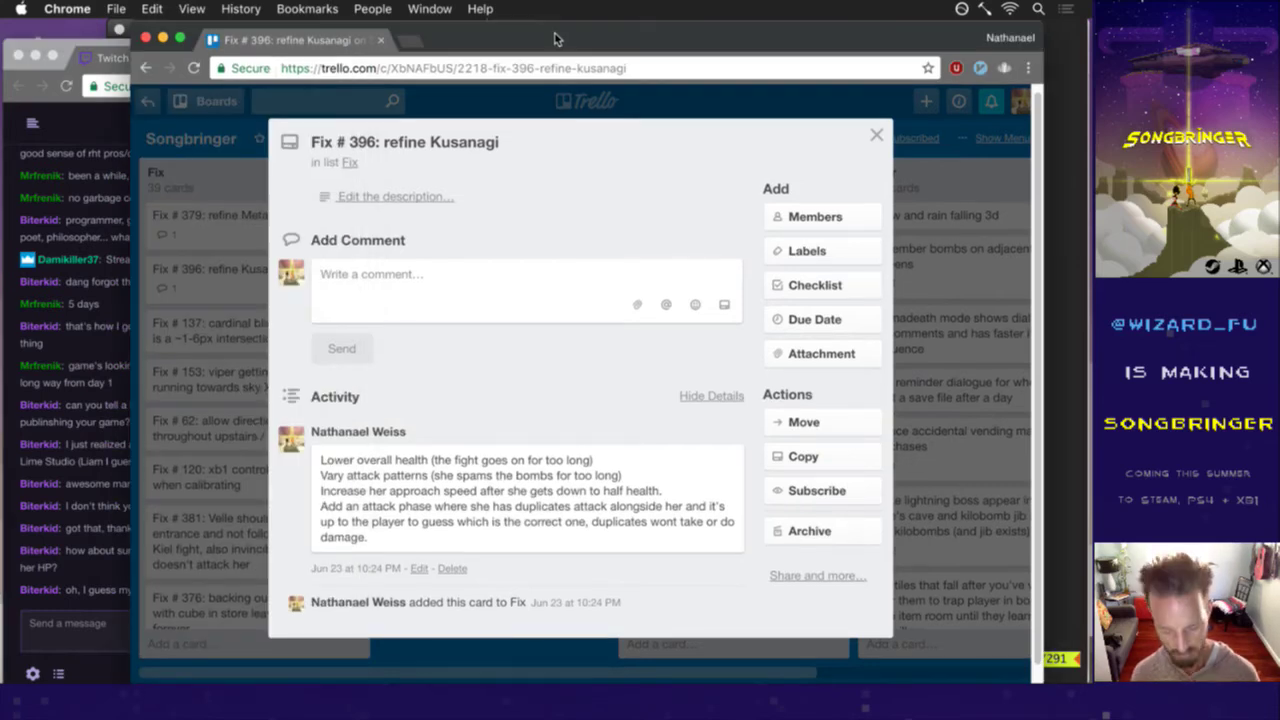
pyautogui.press('super+t')
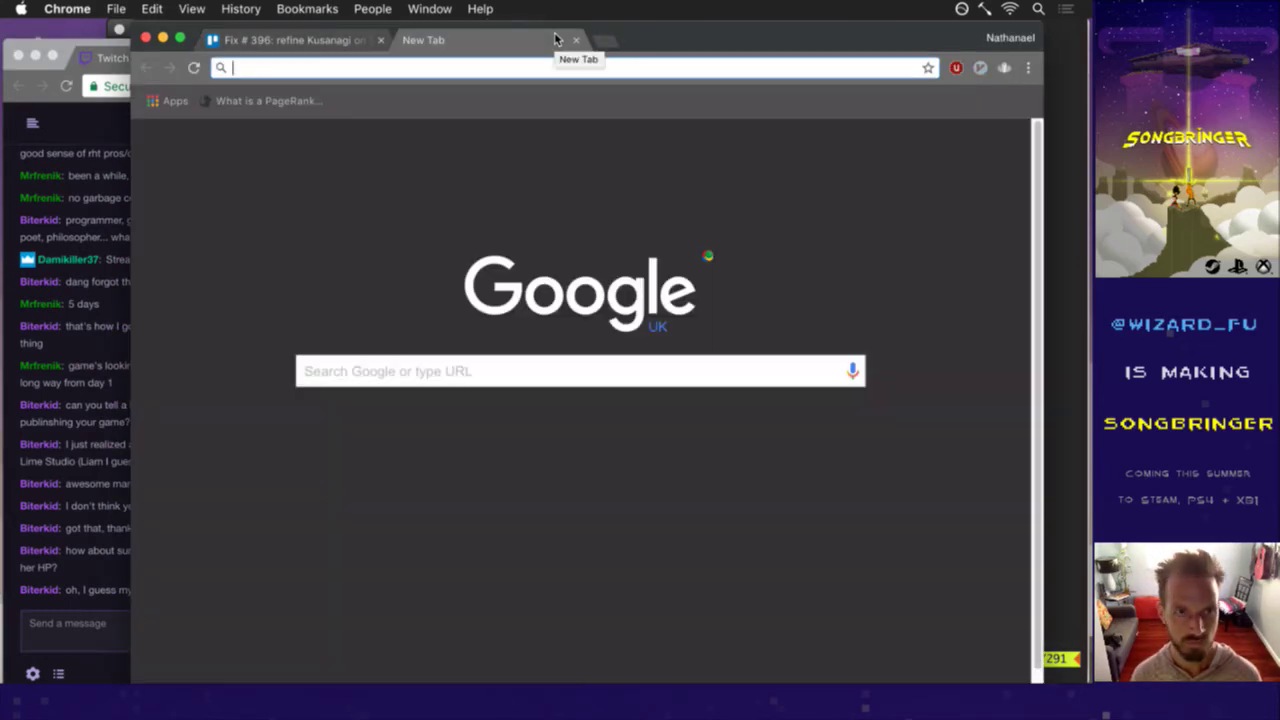
pyautogui.write('how to pronounce melee')
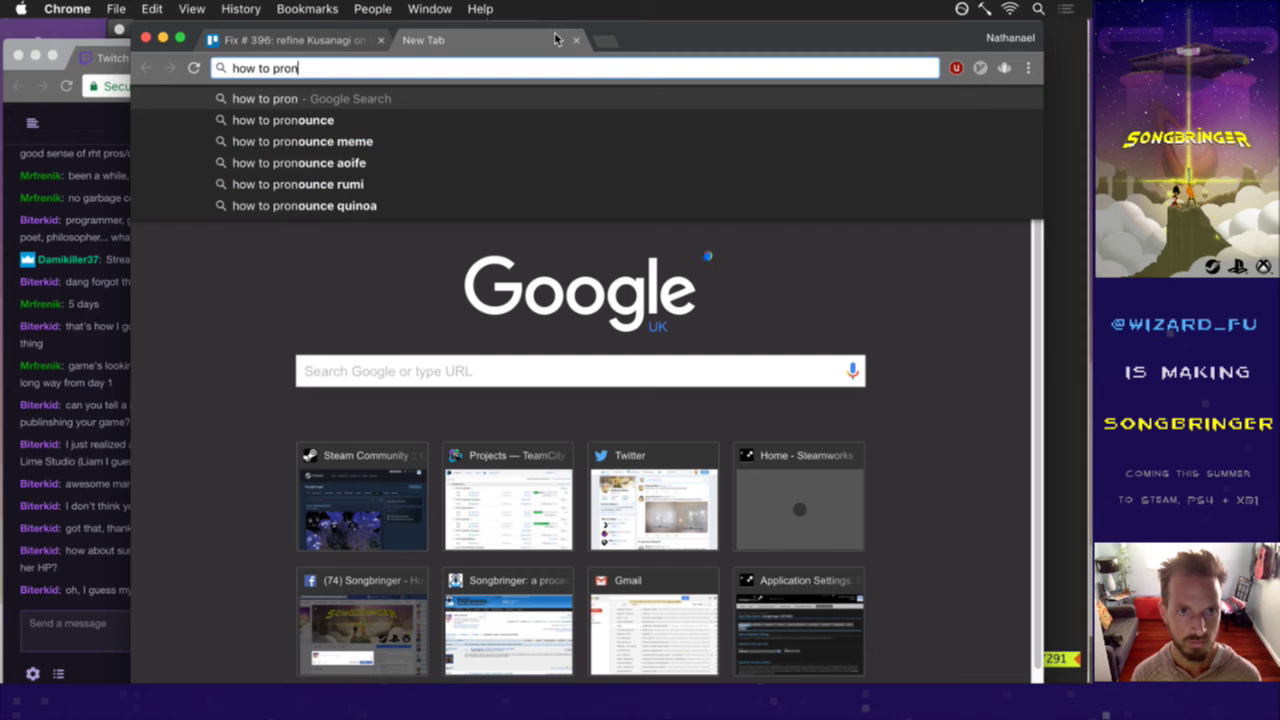
pyautogui.press('Return')
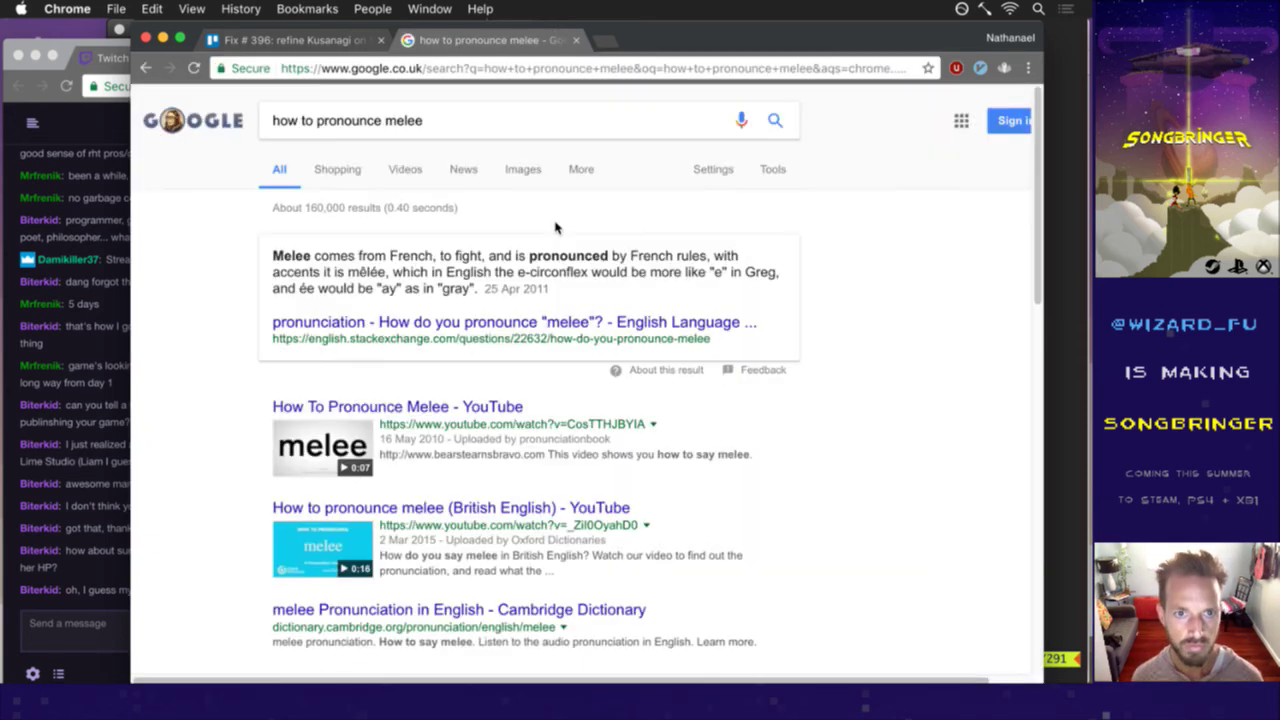